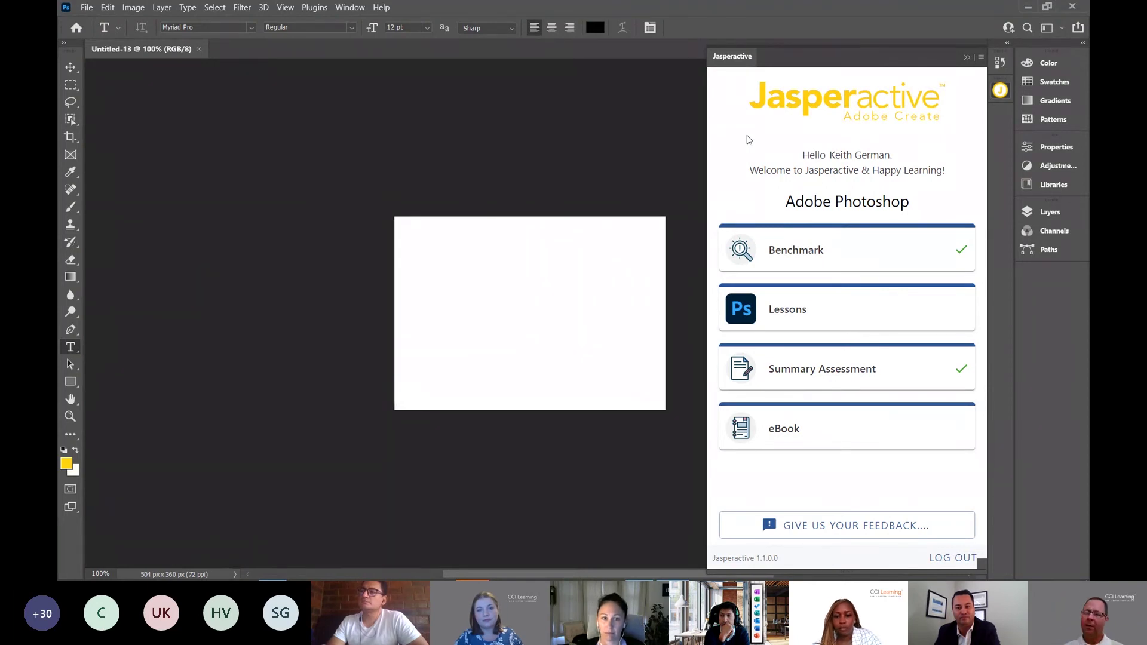
# Look over the Lessons list in the Jasperactive panel, collapse it, and check the available legacy extensions.
pyautogui.click(826, 308)
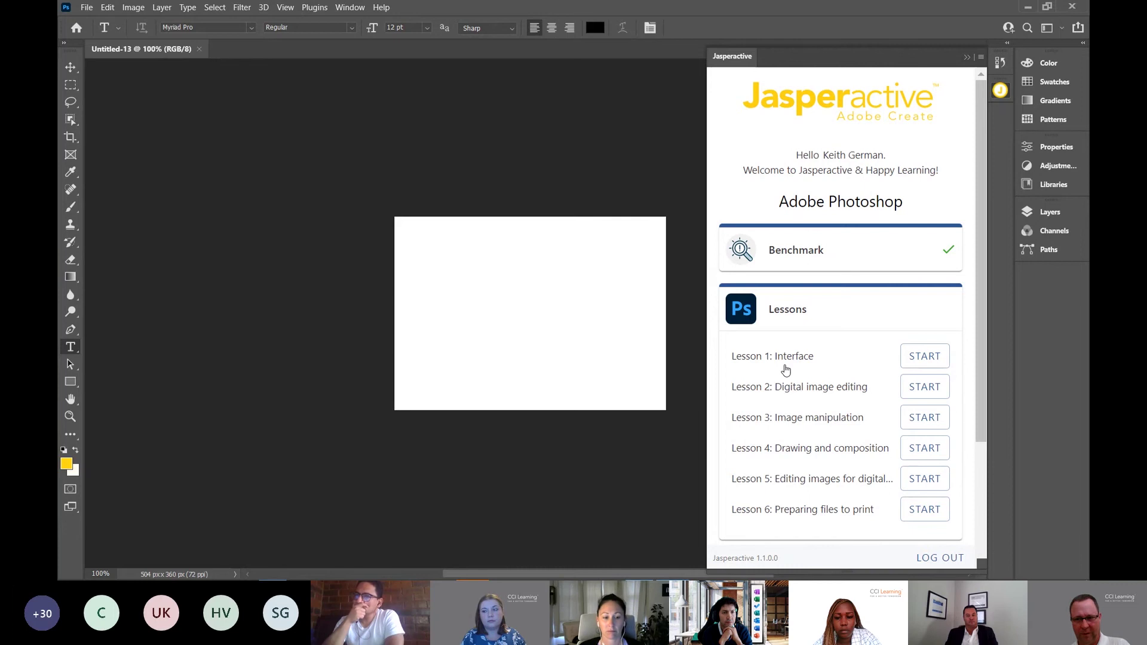
pyautogui.click(813, 312)
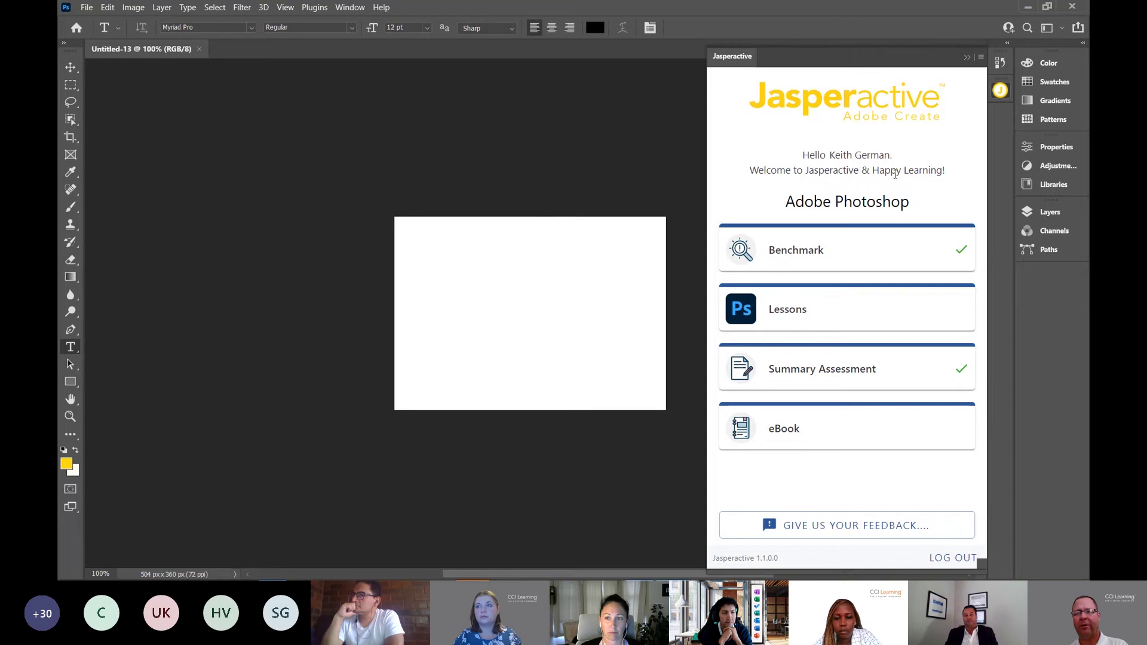
pyautogui.click(351, 7)
pyautogui.moveTo(389, 74)
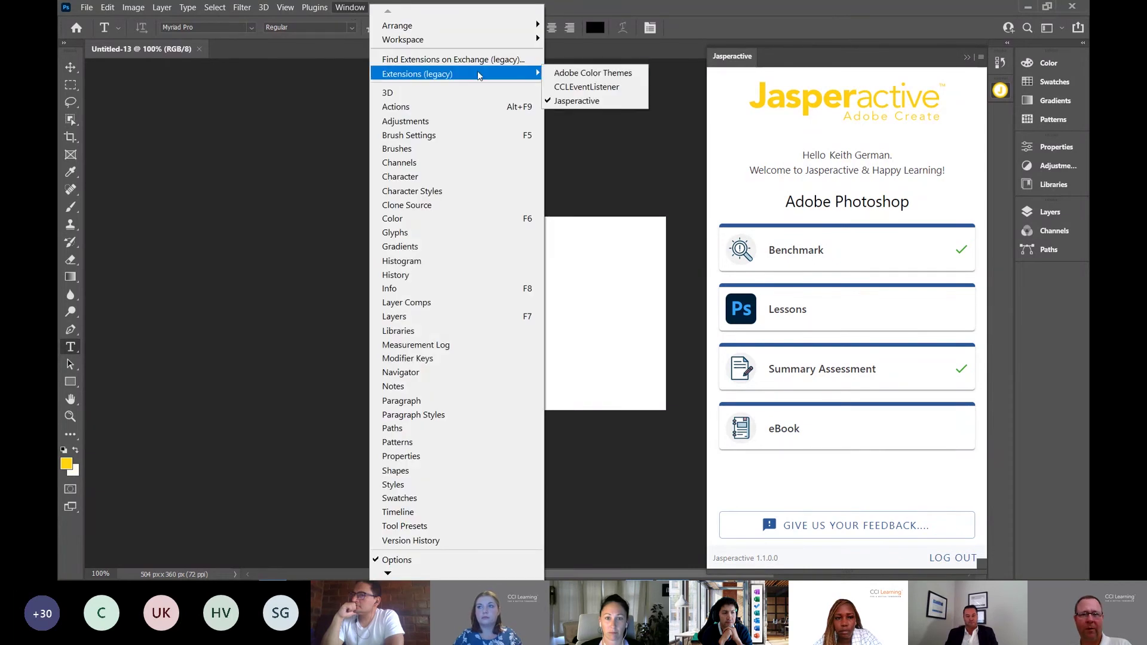
pyautogui.click(616, 148)
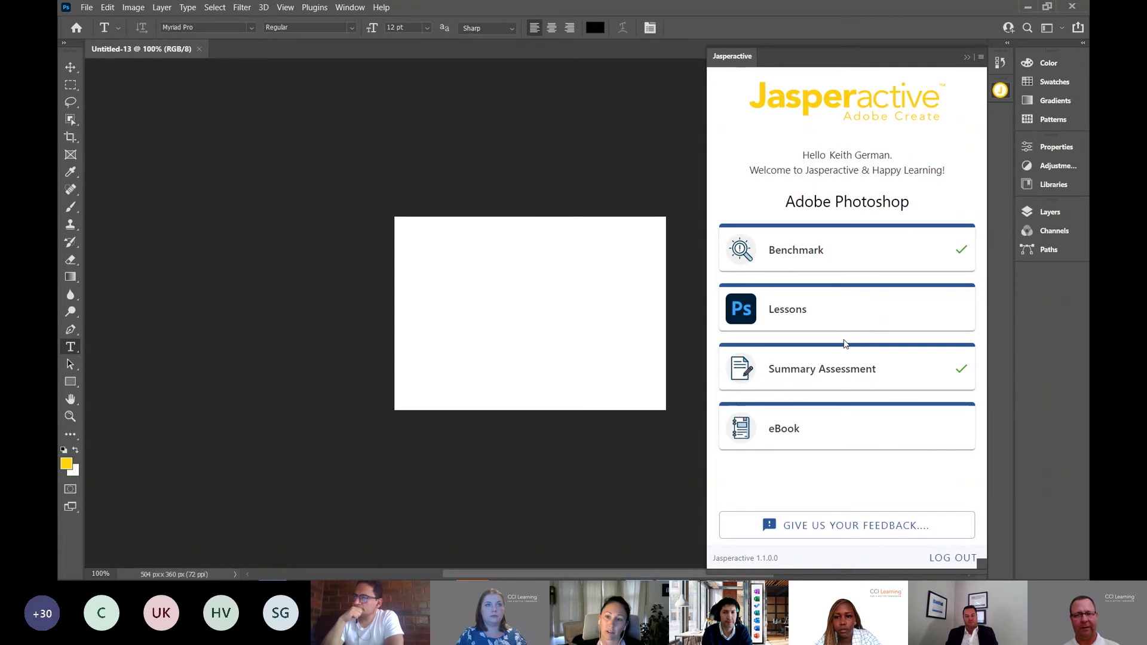
# Expand the Benchmark section on the Jasperactive dashboard to check the score, and collapse it again.
pyautogui.click(796, 253)
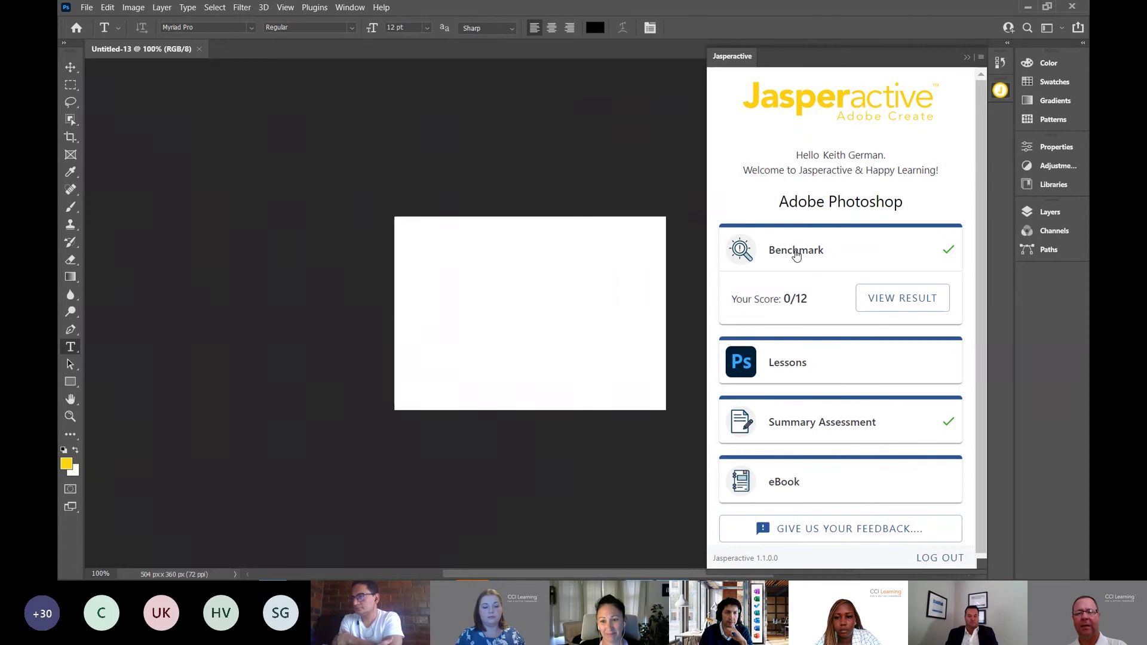
pyautogui.moveTo(807, 299); pyautogui.dragTo(789, 303)
pyautogui.click(791, 304)
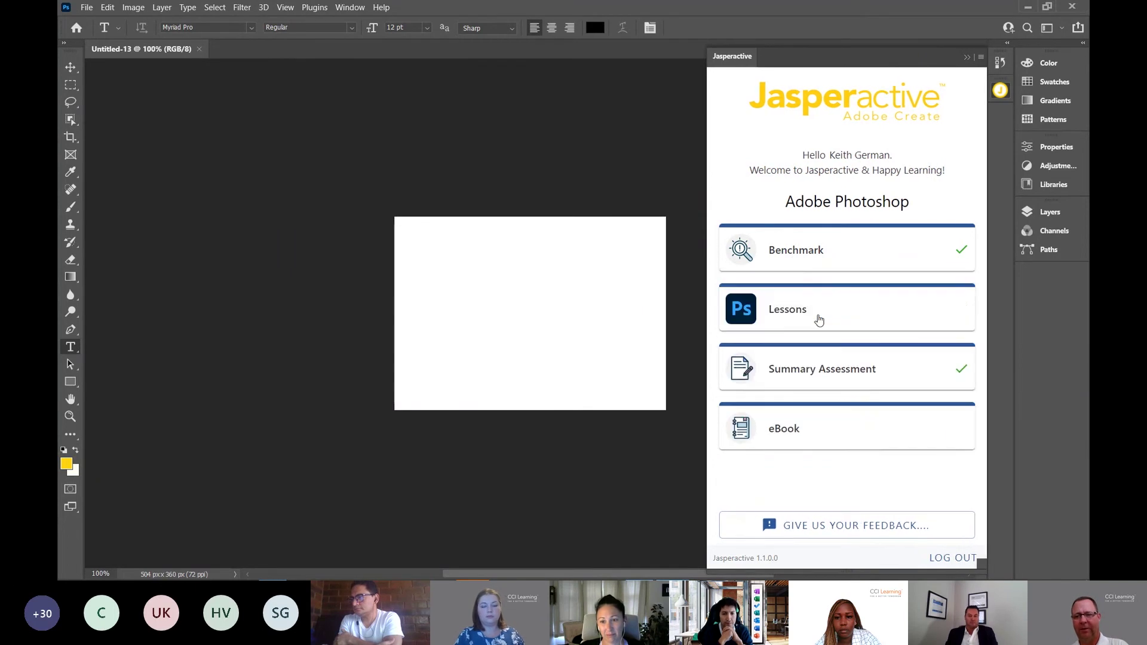
# View the detailed Benchmark result and review its list of tasks.
pyautogui.click(832, 250)
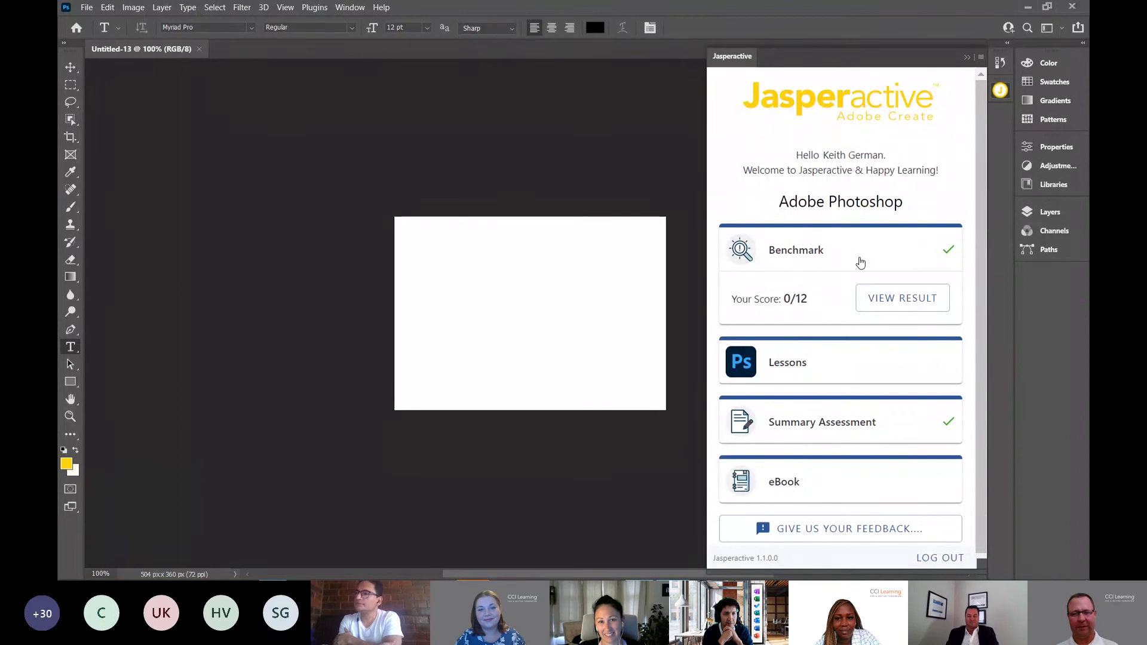
pyautogui.click(893, 307)
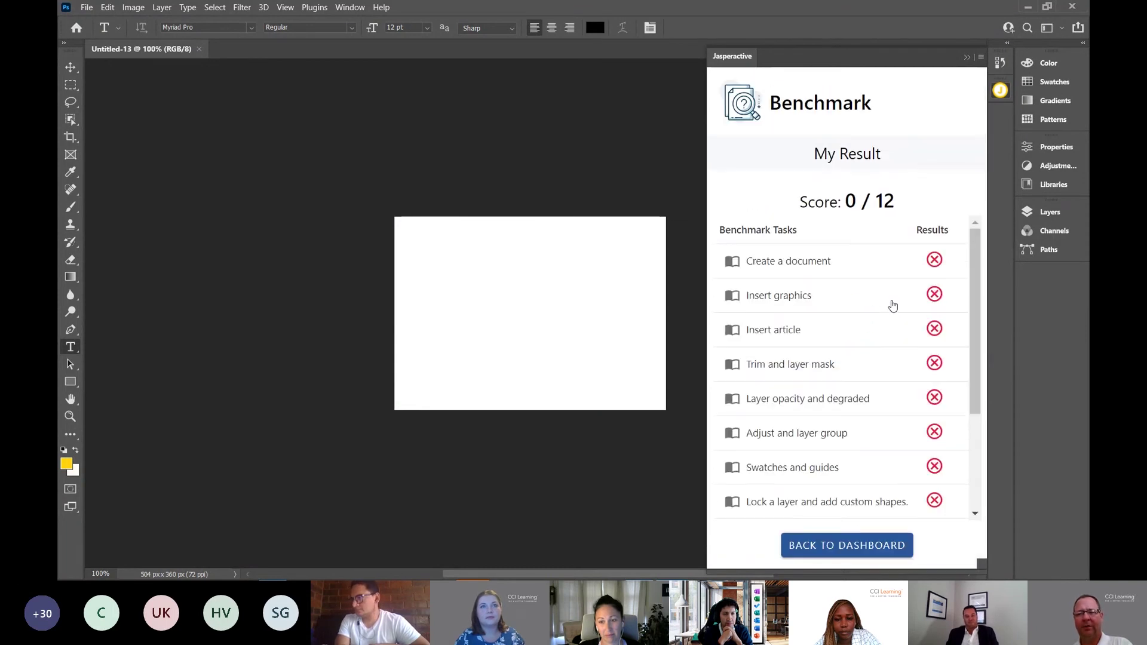
pyautogui.scroll(-2, 862, 282)
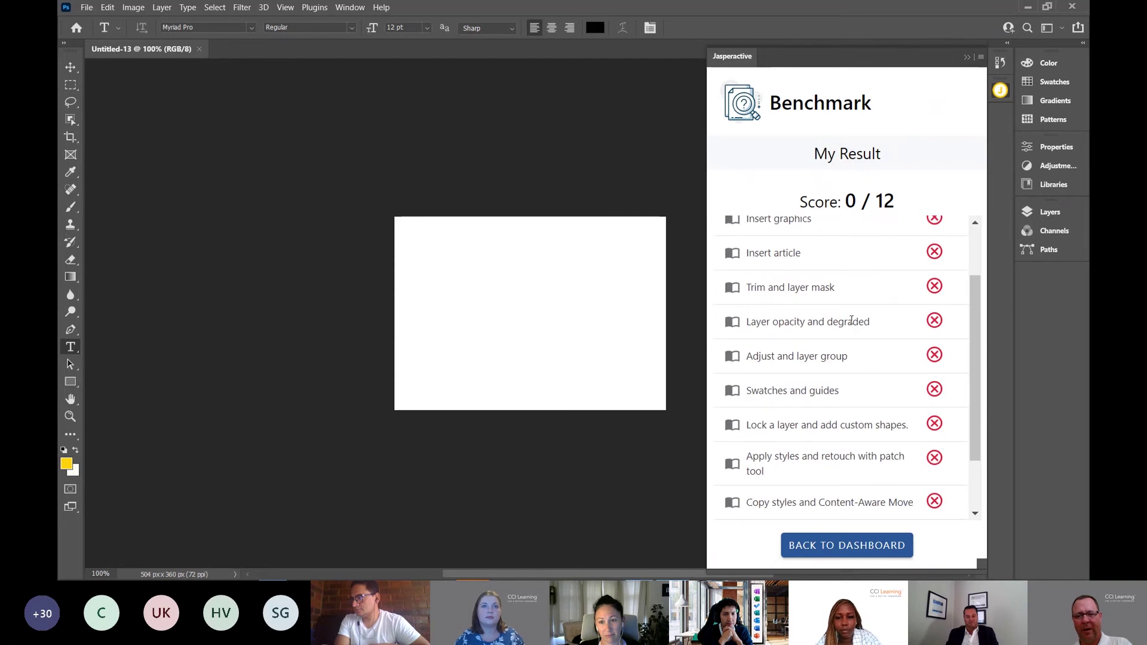
pyautogui.scroll(-2, 874, 392)
pyautogui.scroll(4, 874, 393)
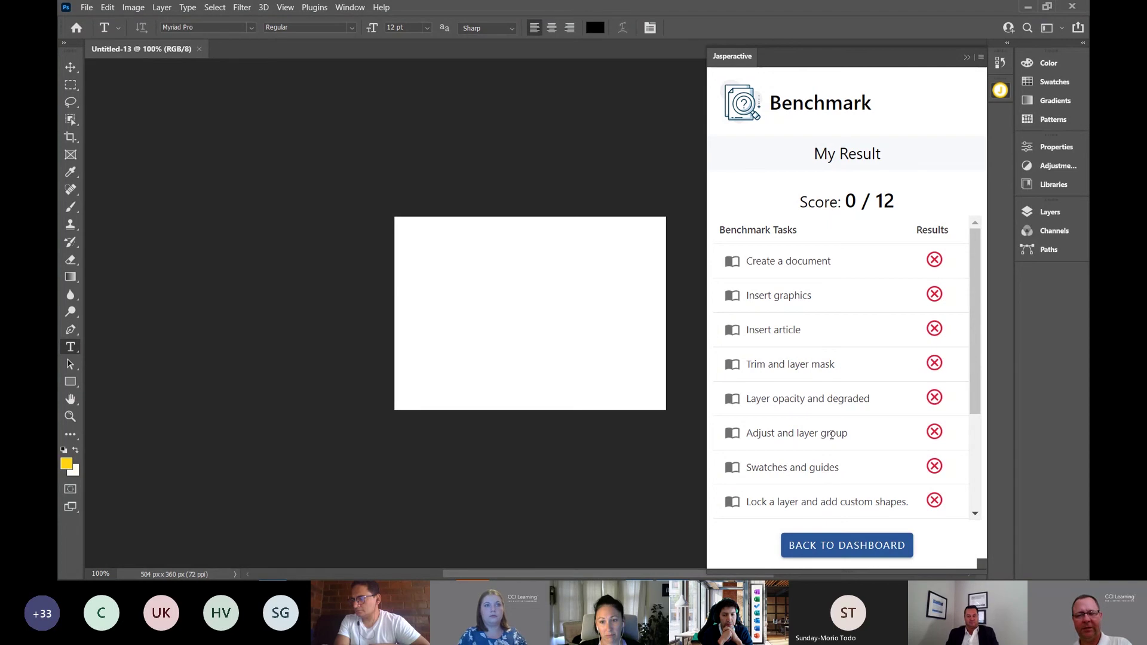
pyautogui.scroll(-2, 832, 434)
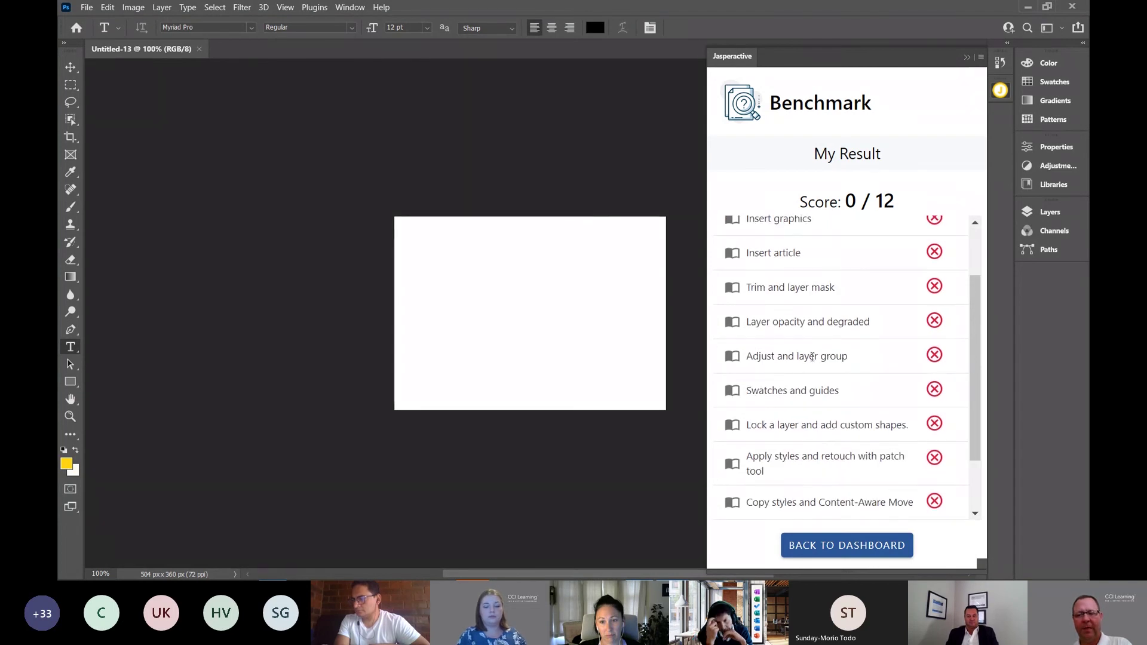
# Consult the eBook topic on working with custom shapes from the Benchmark tasks, close it and return to the dashboard.
pyautogui.click(732, 361)
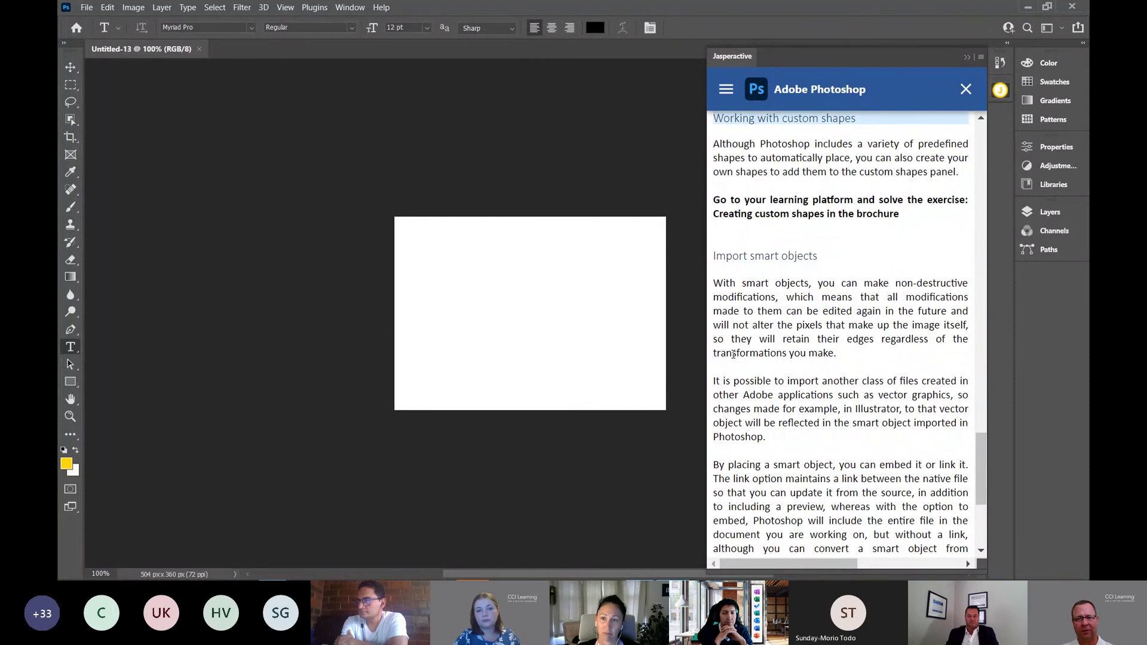
pyautogui.click(966, 89)
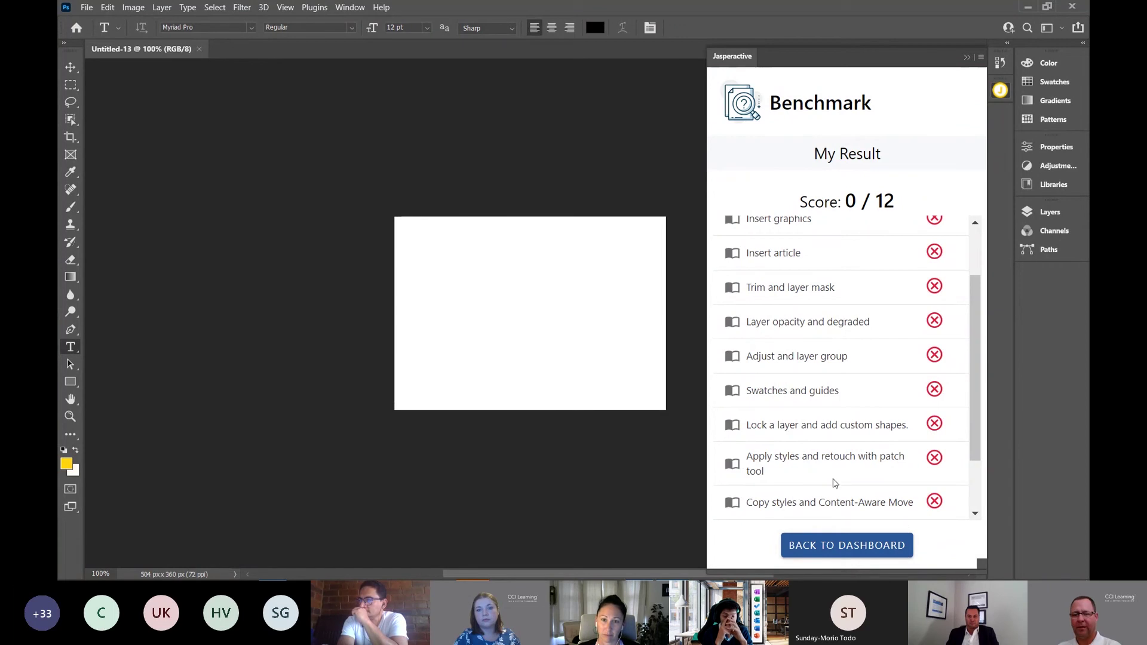
pyautogui.click(839, 545)
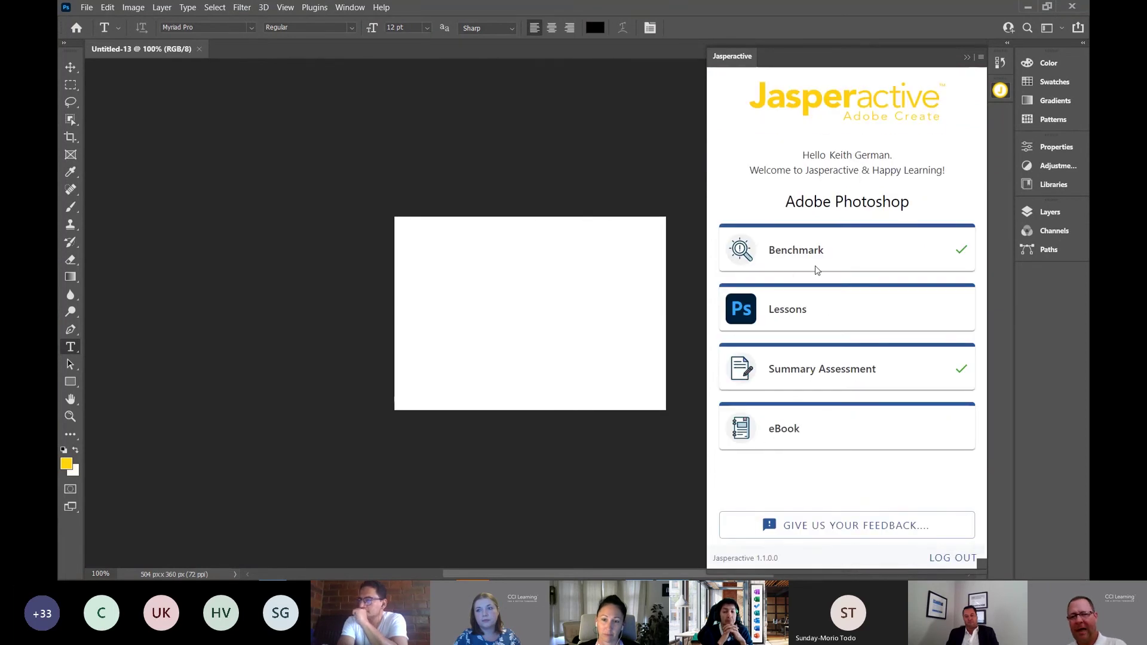
# Read the eBook topic "Use smart filters" under Lesson 4, Advanced Compositing, and close the eBook.
pyautogui.click(793, 431)
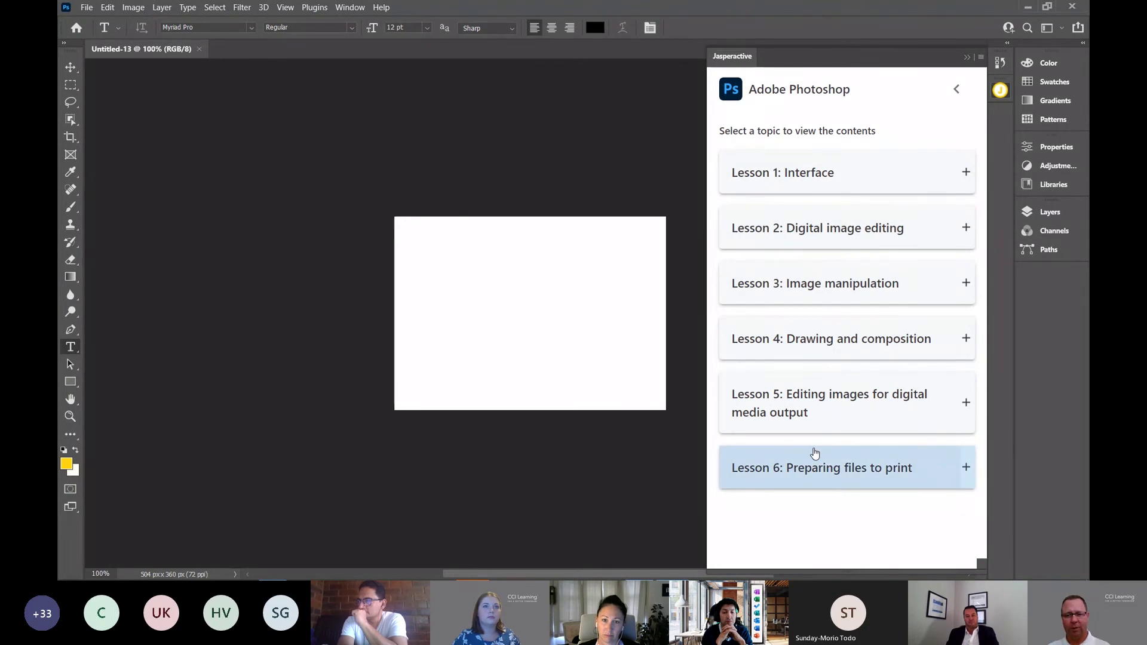
pyautogui.click(803, 341)
pyautogui.click(804, 416)
pyautogui.scroll(-1, 819, 370)
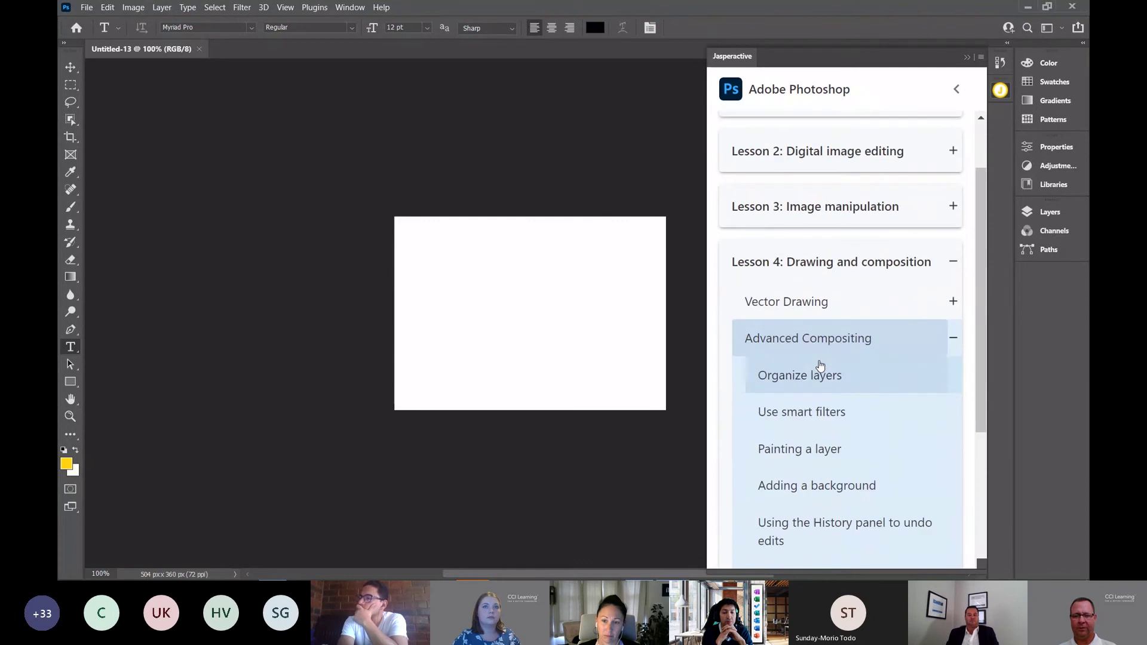
pyautogui.click(804, 413)
pyautogui.scroll(-3, 804, 358)
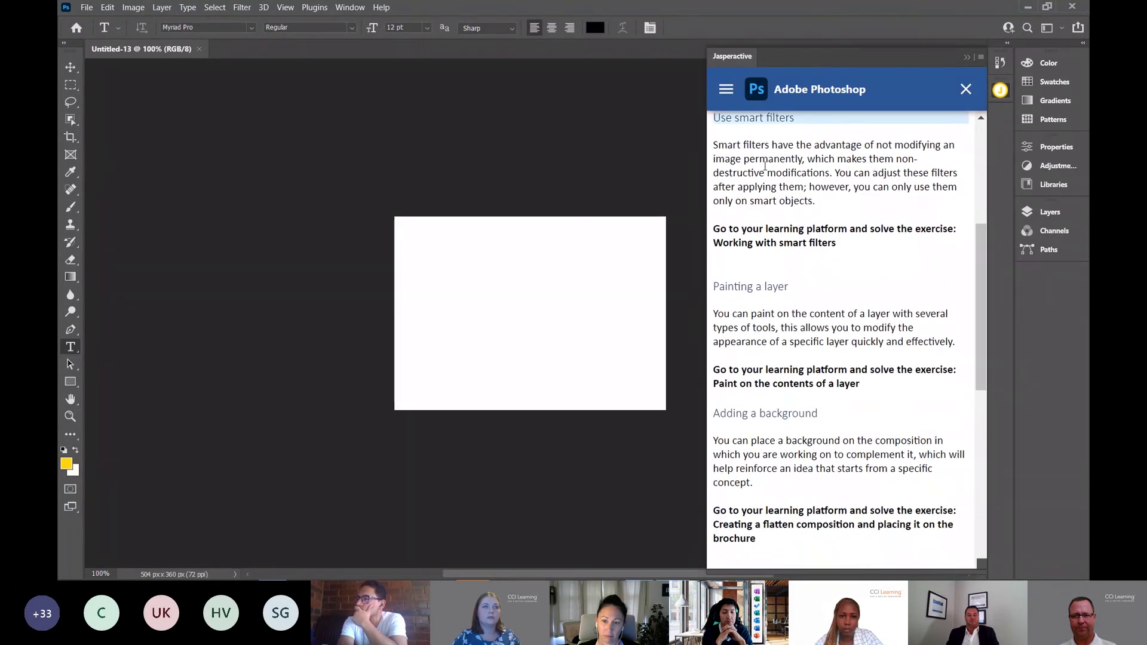
pyautogui.click(966, 89)
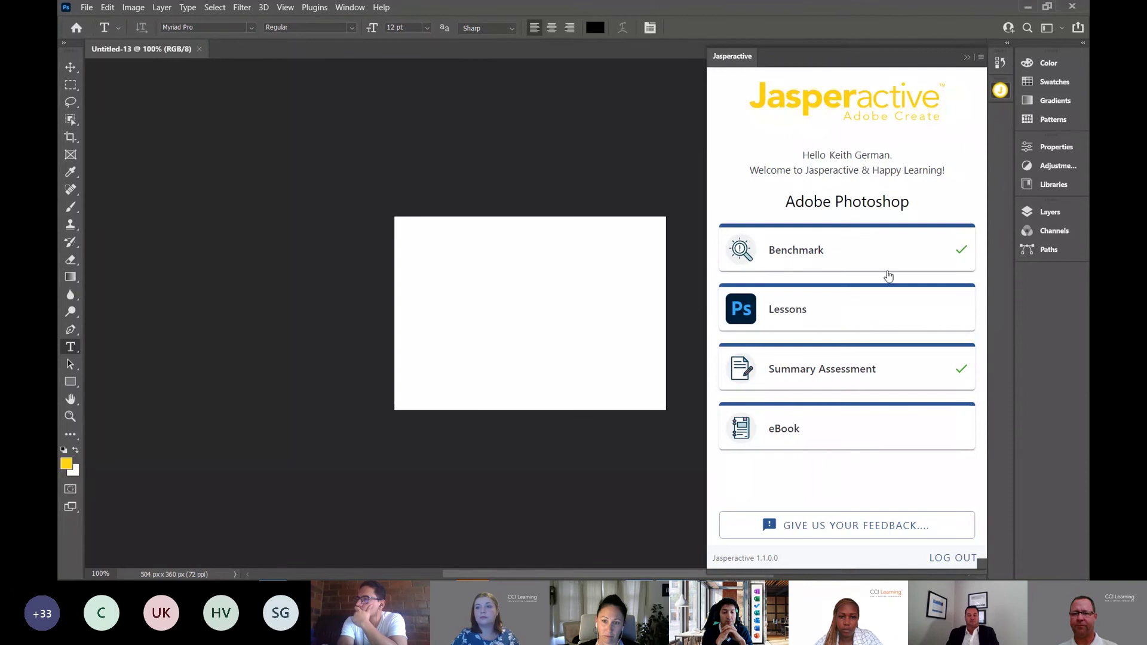
# Open Lesson 4: Drawing and composition, read its quiz introduction, and go back to the dashboard without taking the quiz.
pyautogui.click(856, 312)
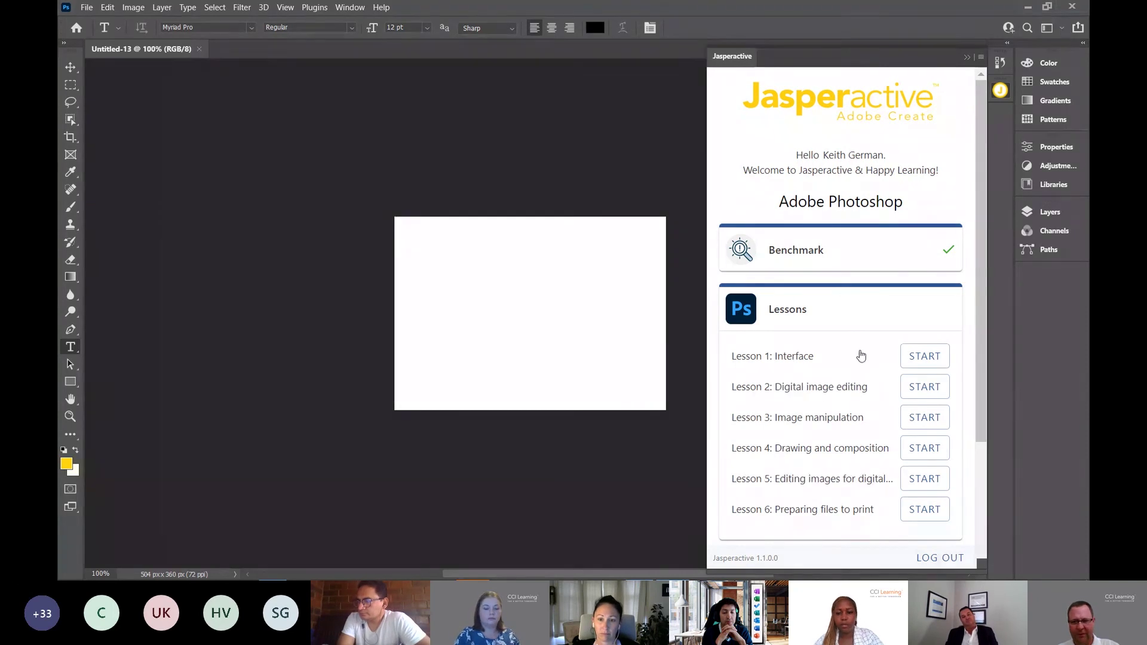
pyautogui.click(931, 448)
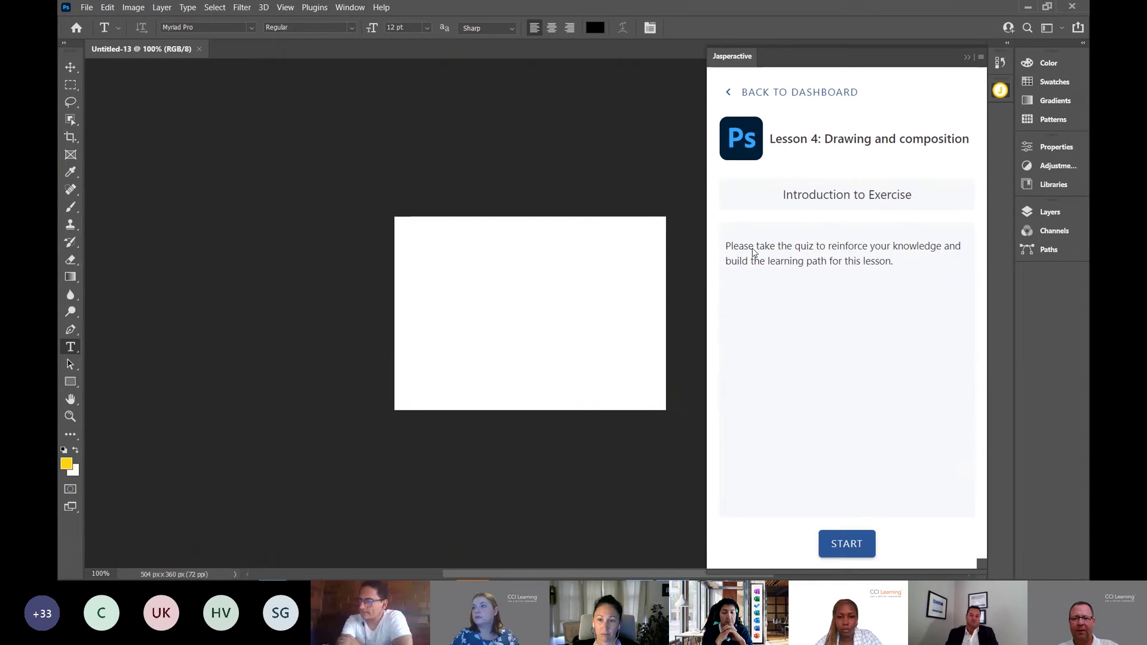
pyautogui.moveTo(726, 246); pyautogui.dragTo(931, 248)
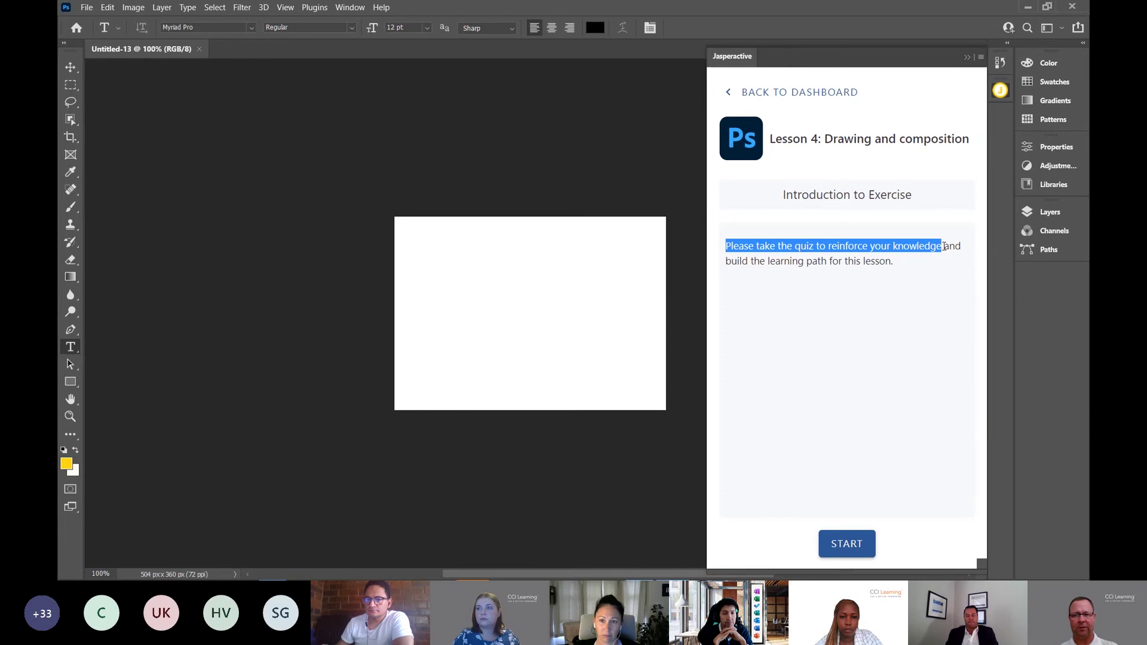
pyautogui.click(770, 94)
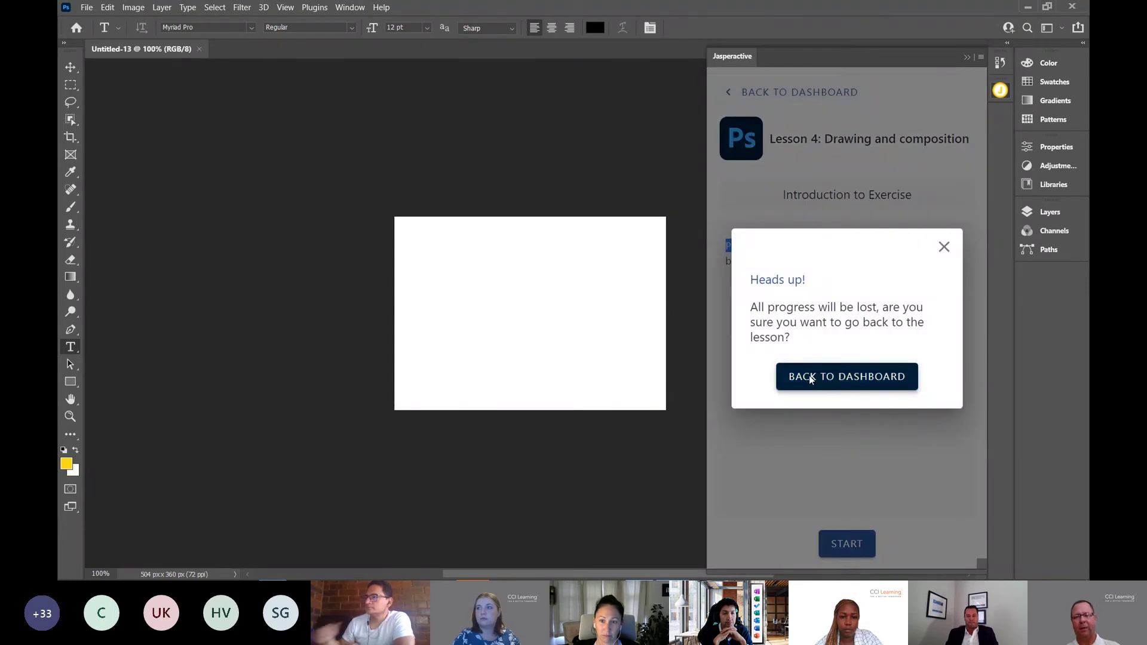
pyautogui.click(808, 376)
# Open Lesson 1: Interface to check its progress and in-app exercises, and return to the dashboard.
pyautogui.click(804, 309)
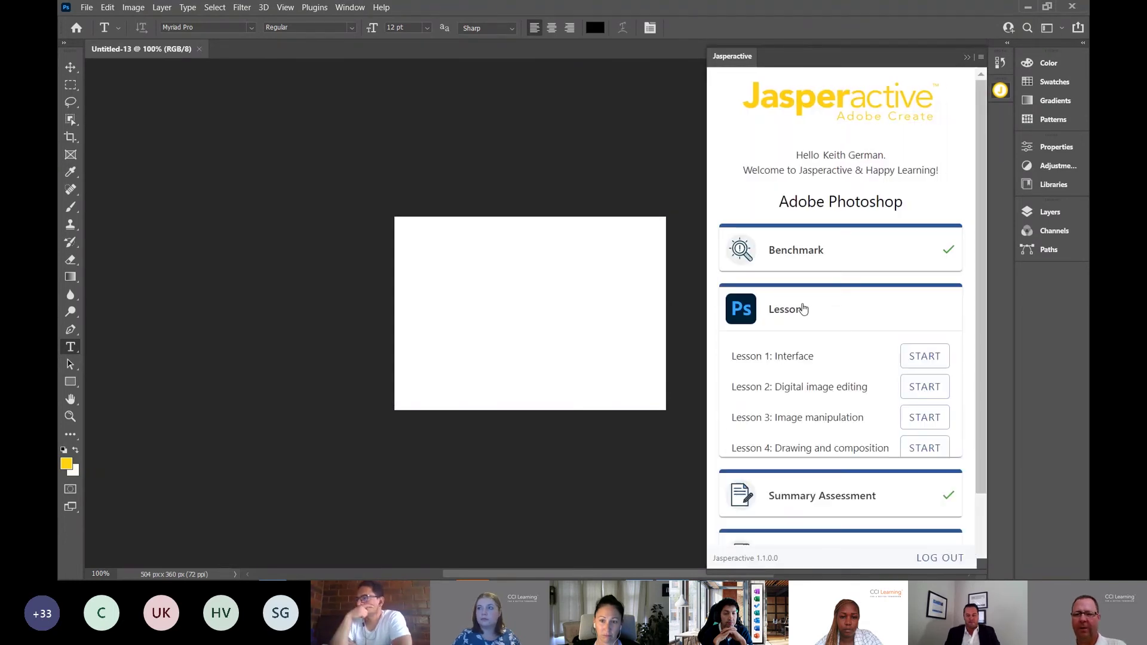
pyautogui.click(920, 358)
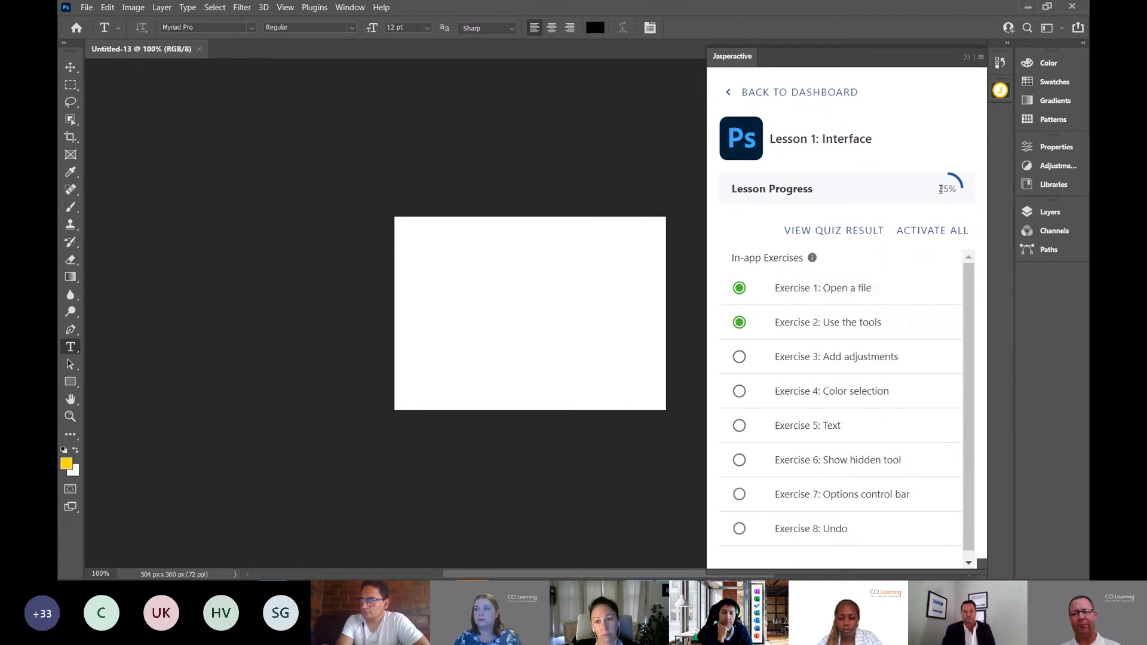
pyautogui.moveTo(800, 139); pyautogui.dragTo(866, 139)
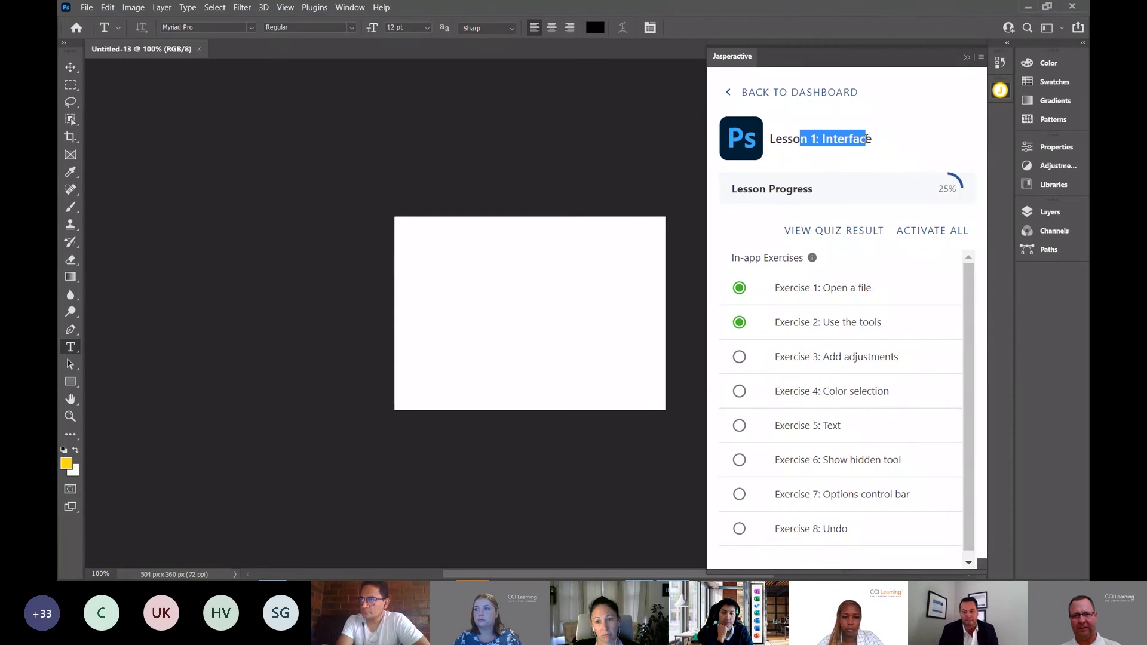
pyautogui.click(788, 92)
# Open Lesson 3: Image manipulation and examine its exercise list and the status markers beside the exercises.
pyautogui.click(823, 317)
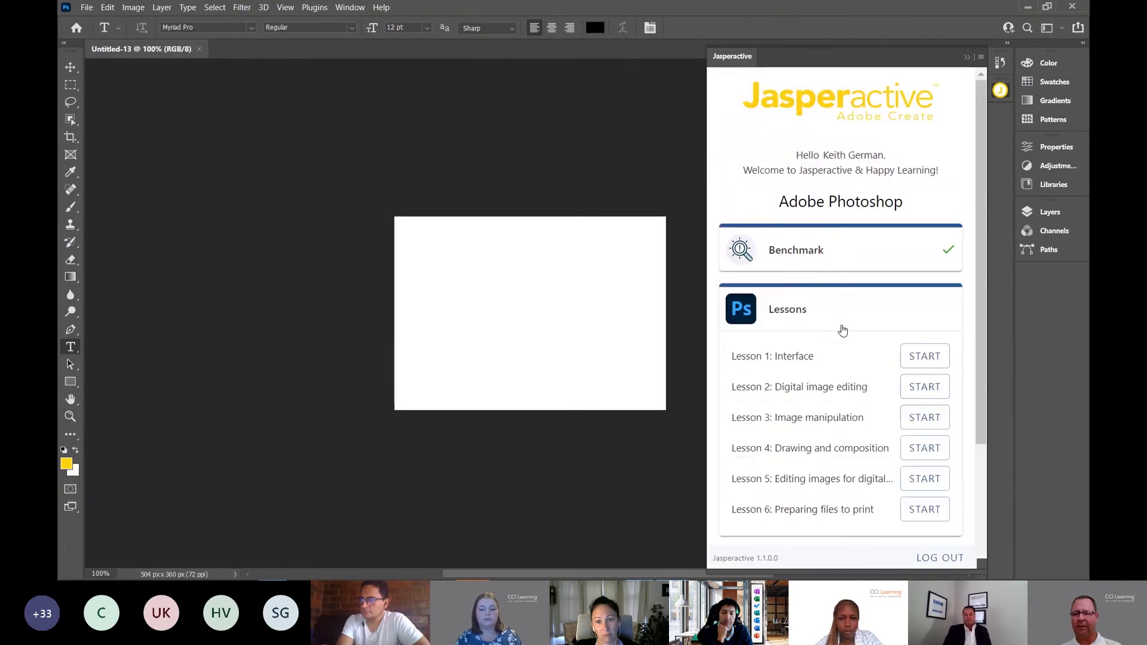
pyautogui.click(924, 414)
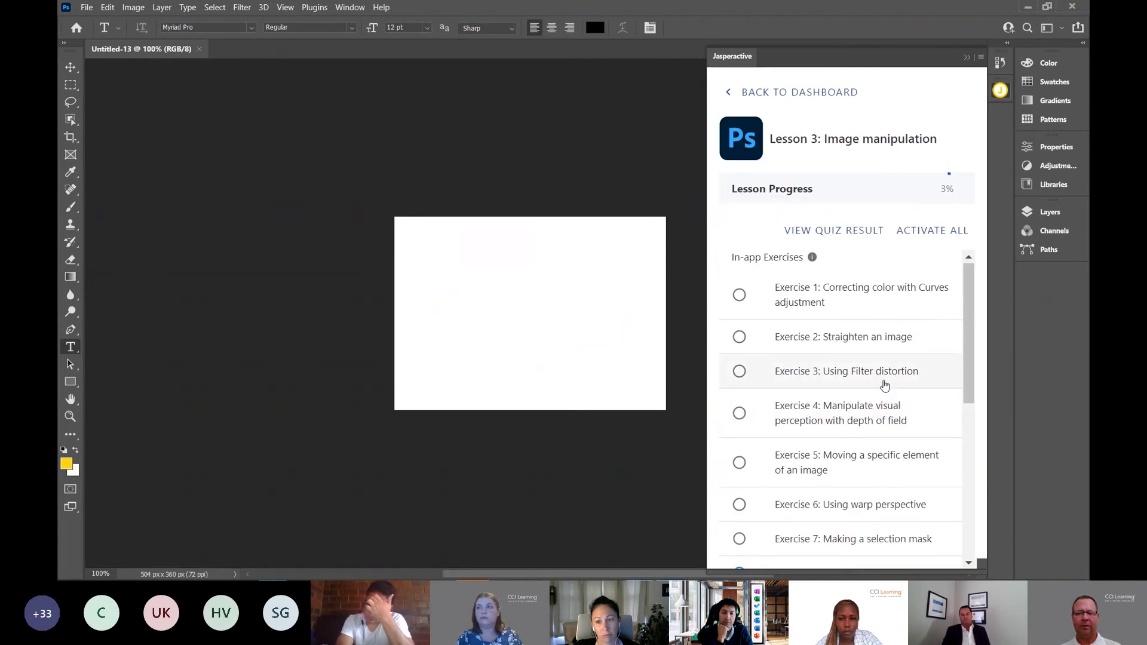
pyautogui.scroll(-3, 885, 384)
pyautogui.scroll(-2, 885, 385)
pyautogui.scroll(2, 884, 384)
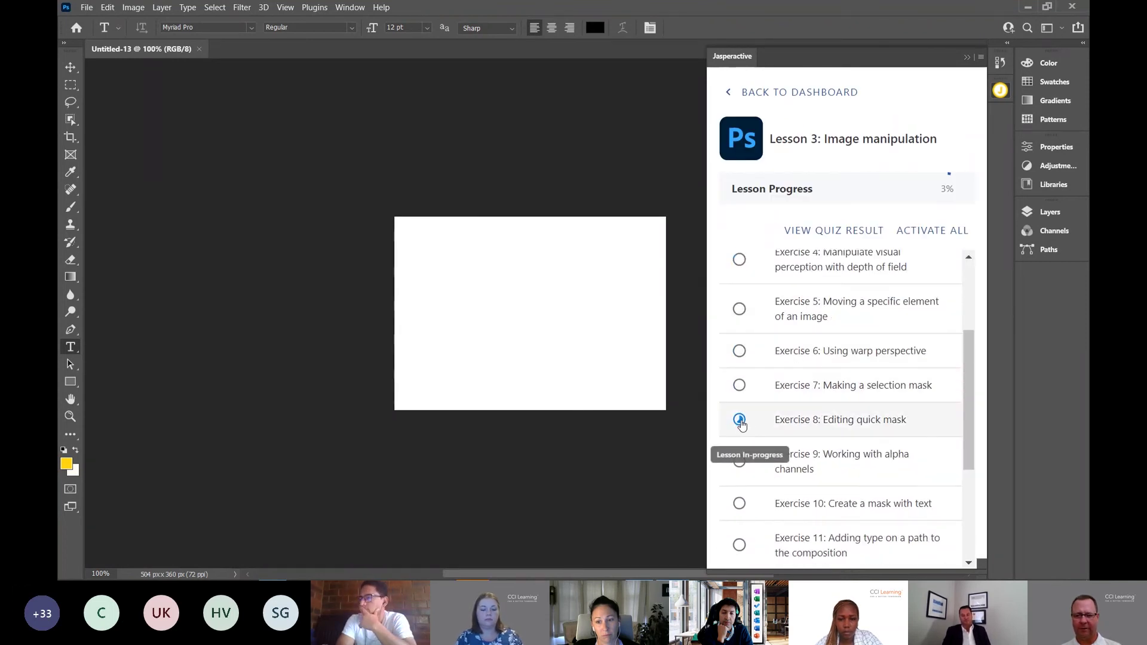
pyautogui.scroll(2, 873, 274)
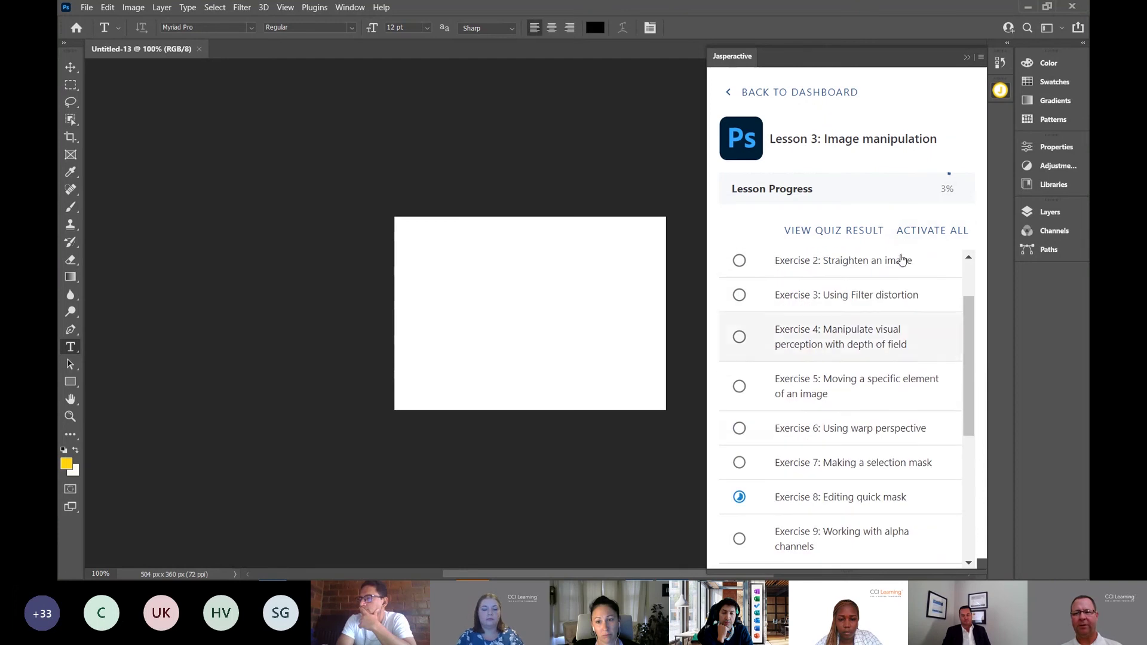
pyautogui.moveTo(794, 142); pyautogui.dragTo(839, 142)
pyautogui.scroll(-3, 845, 308)
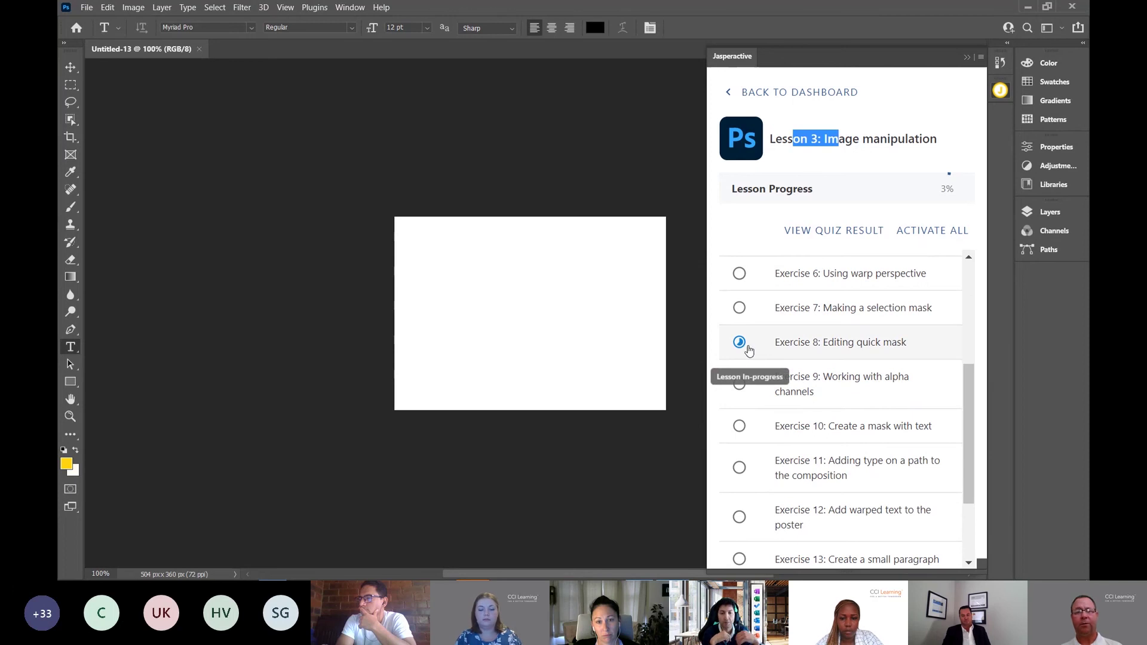
# Start Exercise 8: Editing quick mask, view its first question, and leave the exercise for the Lesson 3 overview.
pyautogui.click(835, 345)
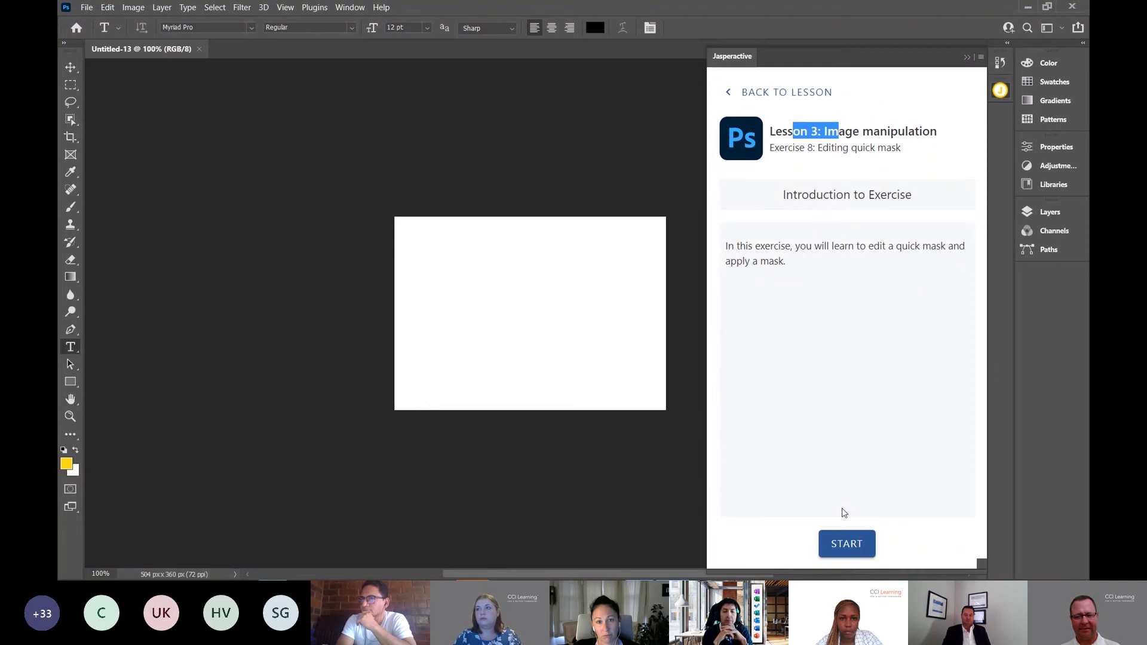
pyautogui.click(849, 544)
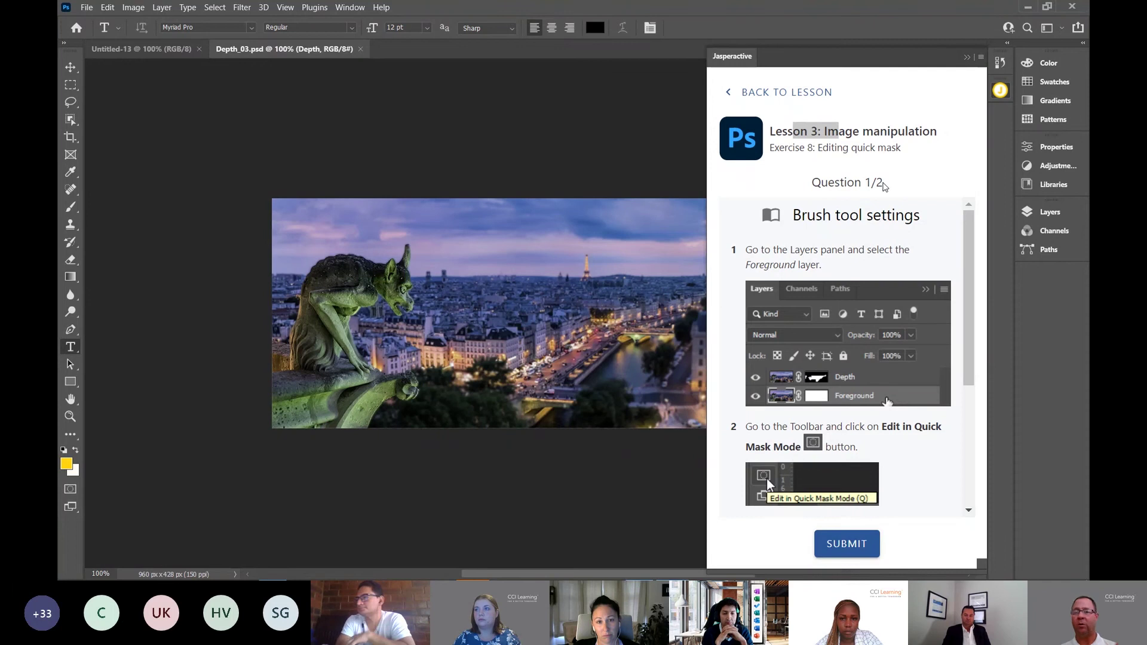
pyautogui.click(884, 184)
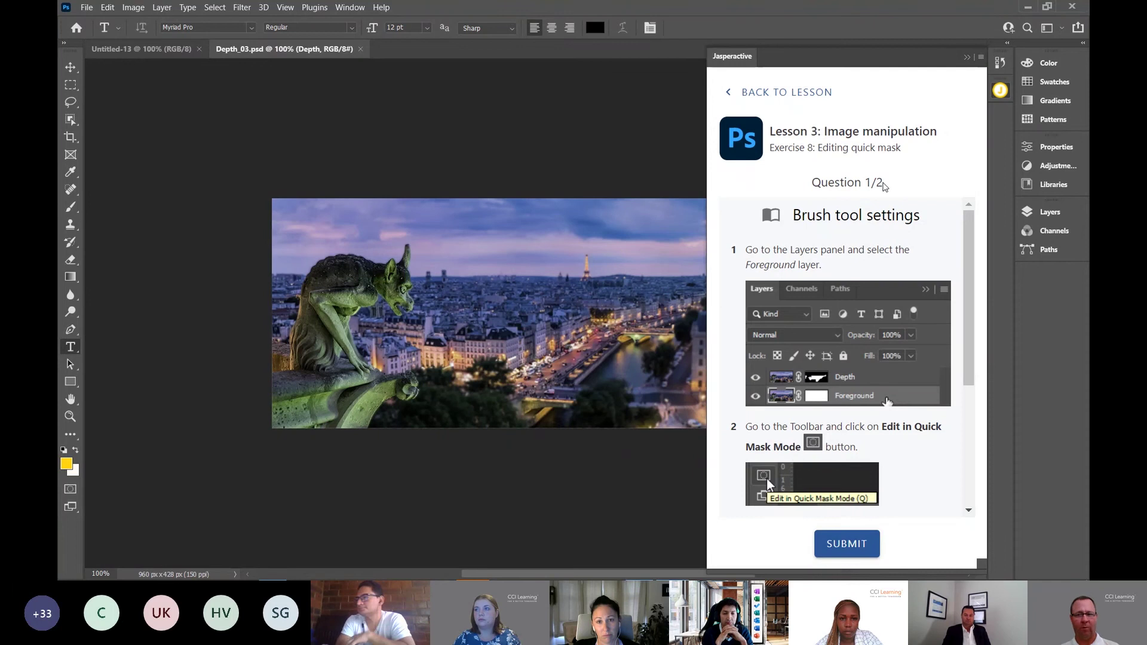
pyautogui.click(809, 92)
pyautogui.click(842, 380)
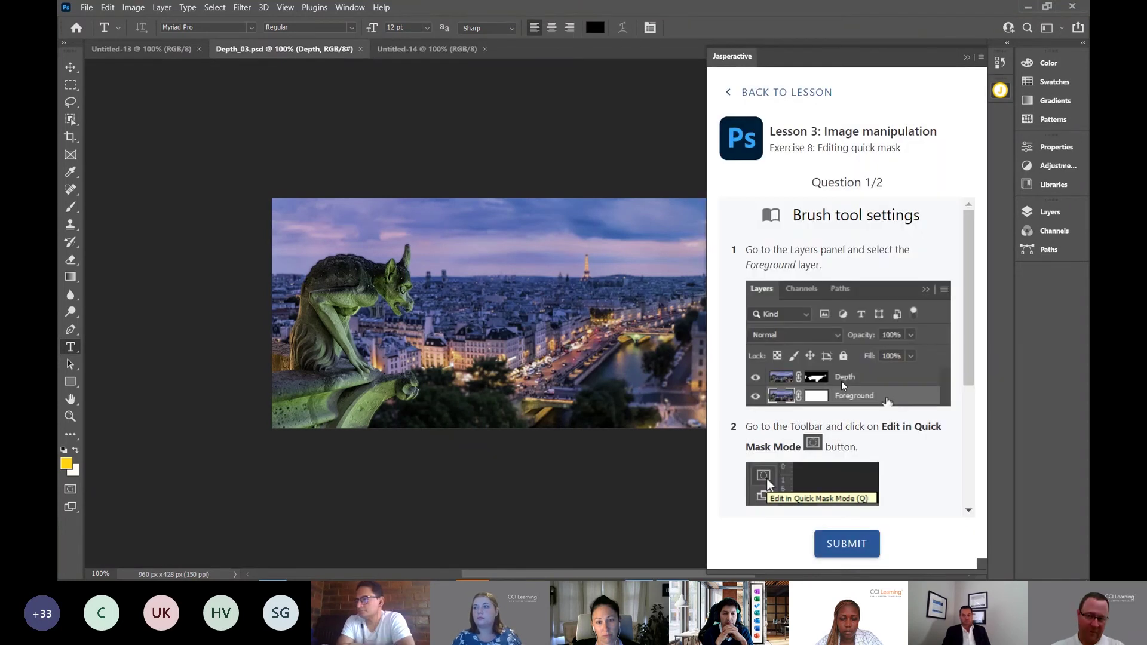
pyautogui.click(794, 92)
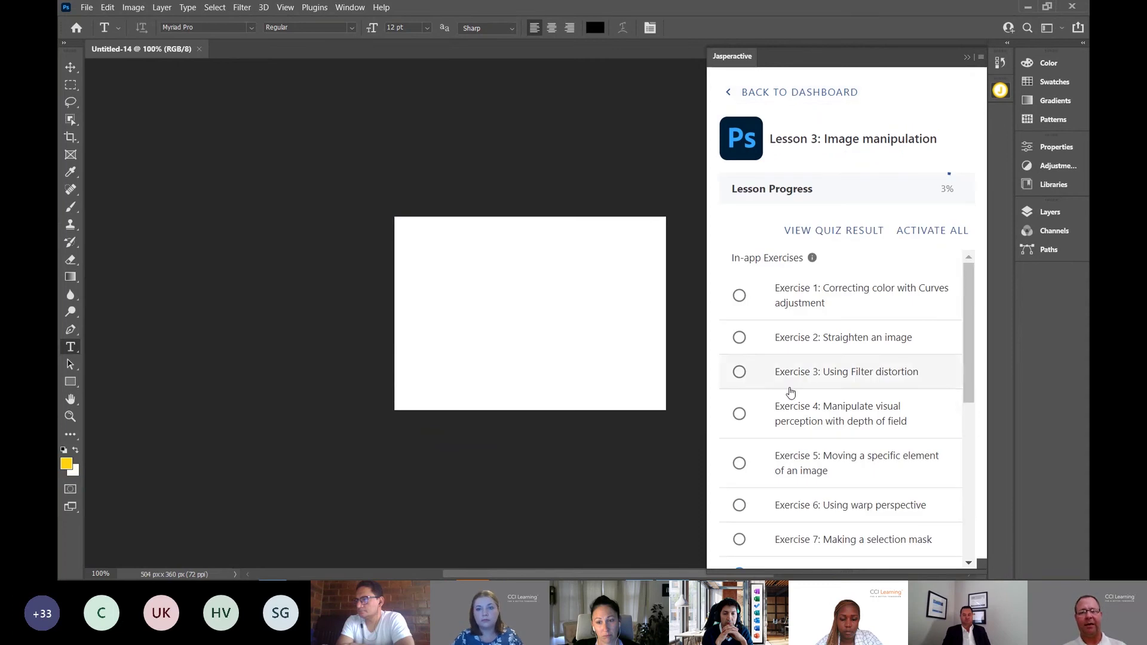
# Return from the Lesson 3 exercise list to the dashboard and open Lesson 1: Interface.
pyautogui.scroll(-4, 791, 392)
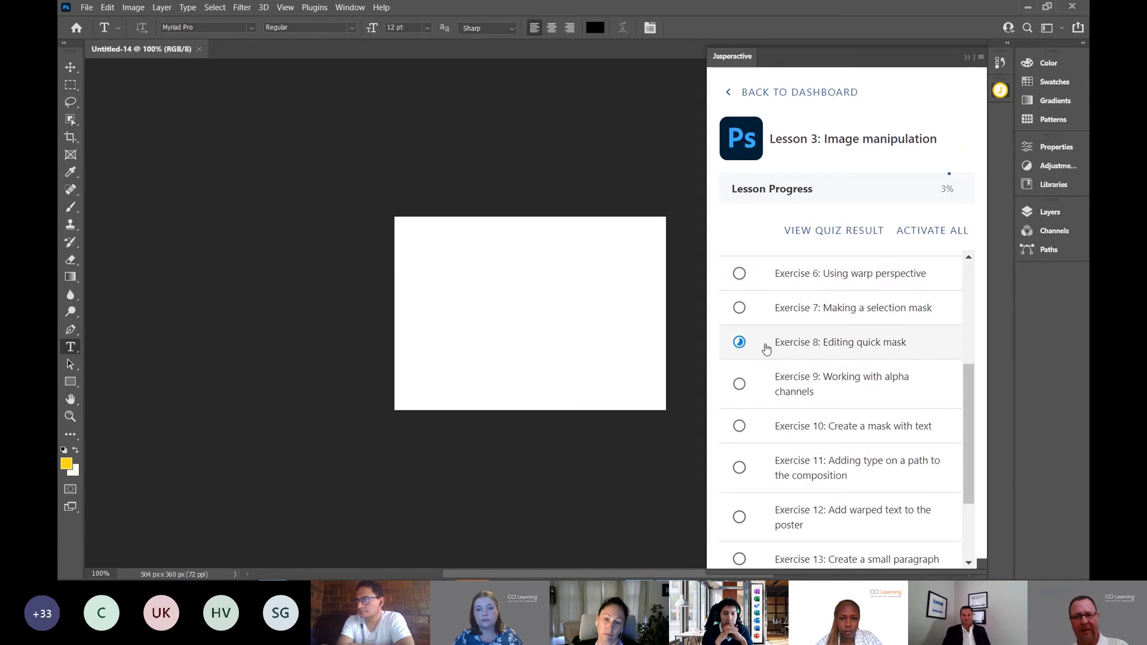
pyautogui.click(802, 93)
pyautogui.click(822, 312)
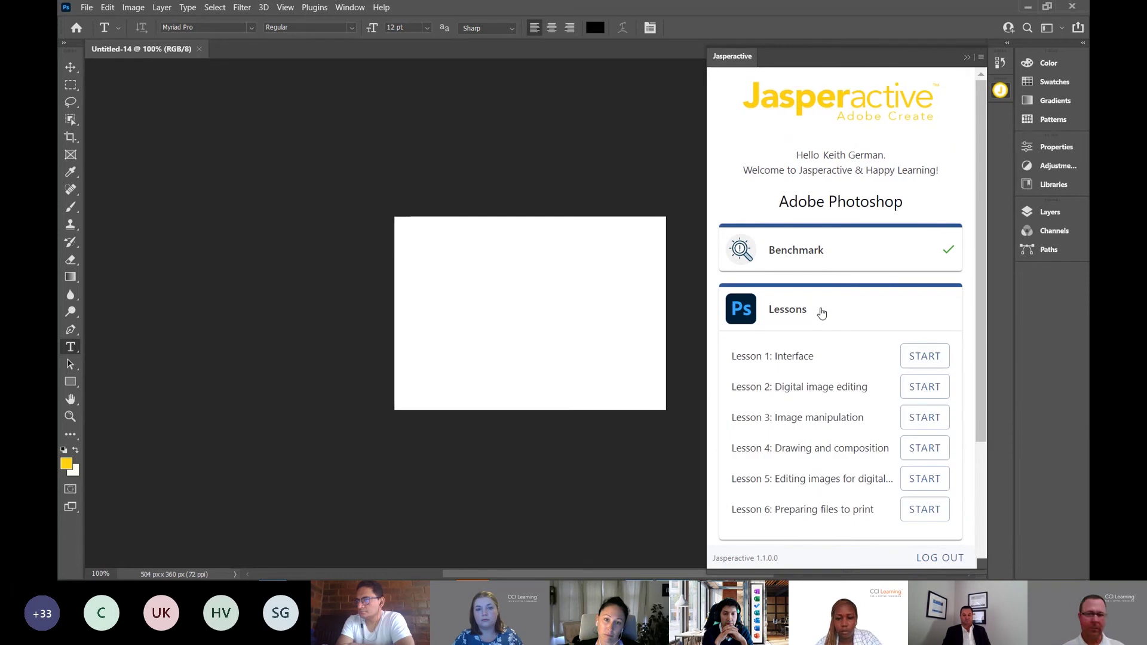
pyautogui.click(927, 357)
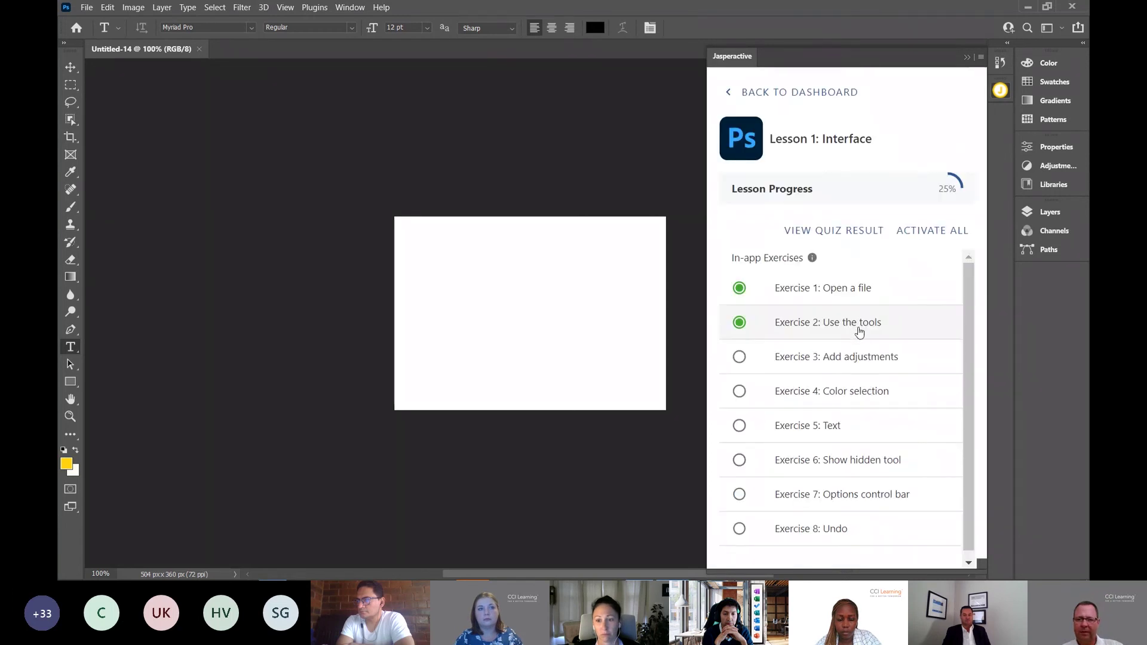
# Open Exercise 5: Text from the Lesson 1 exercise list and start it.
pyautogui.scroll(-1, 858, 332)
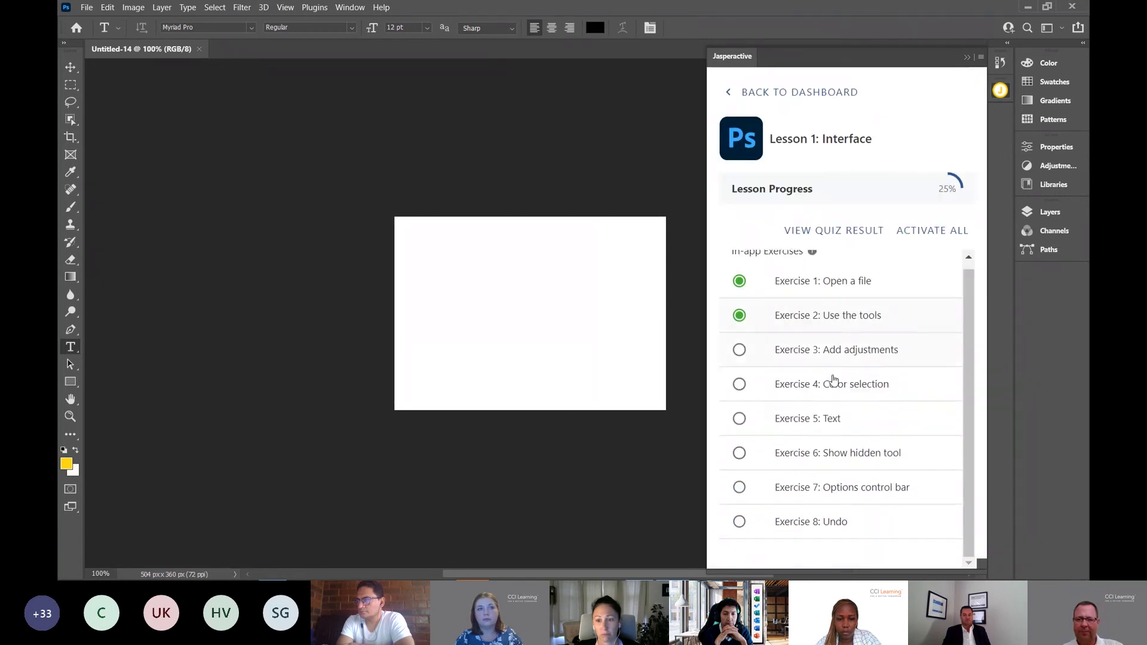
pyautogui.click(802, 422)
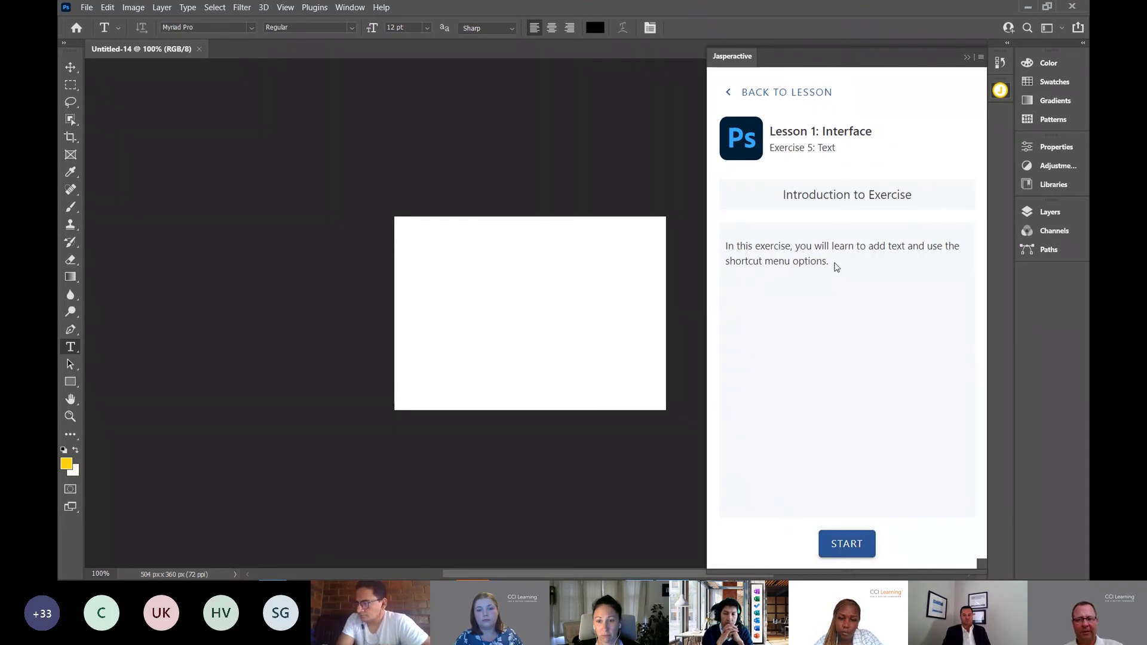
pyautogui.click(847, 545)
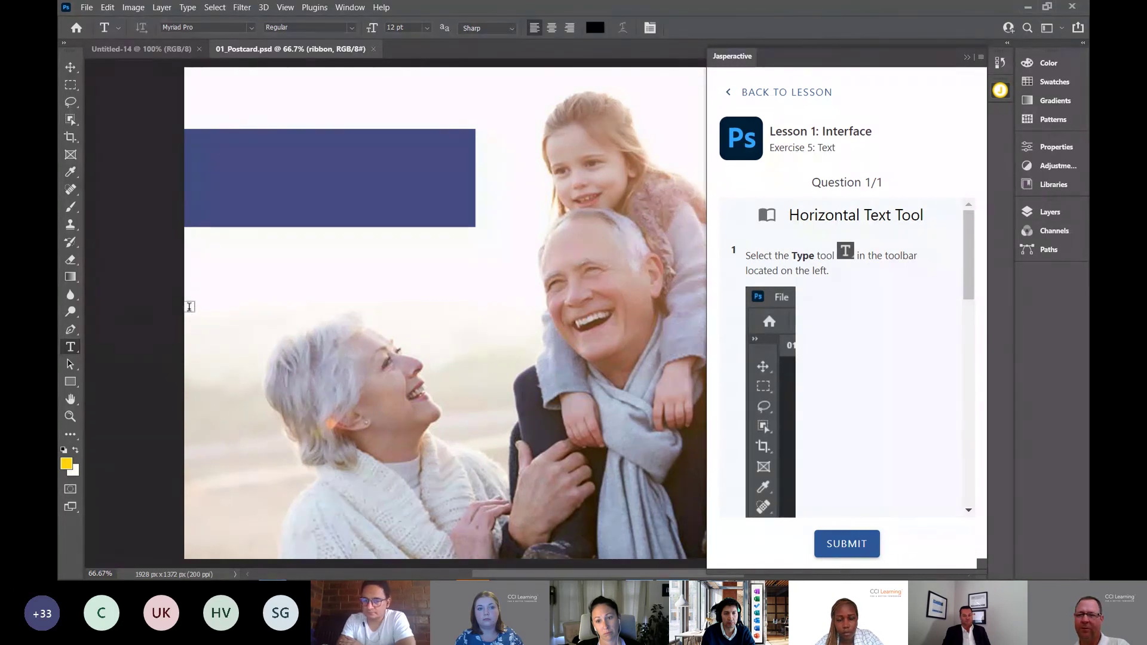
# Add the horizontal text "Happy grandparents' day" near the upper-left part of the blue ribbon and commit it.
pyautogui.scroll(-5, 852, 302)
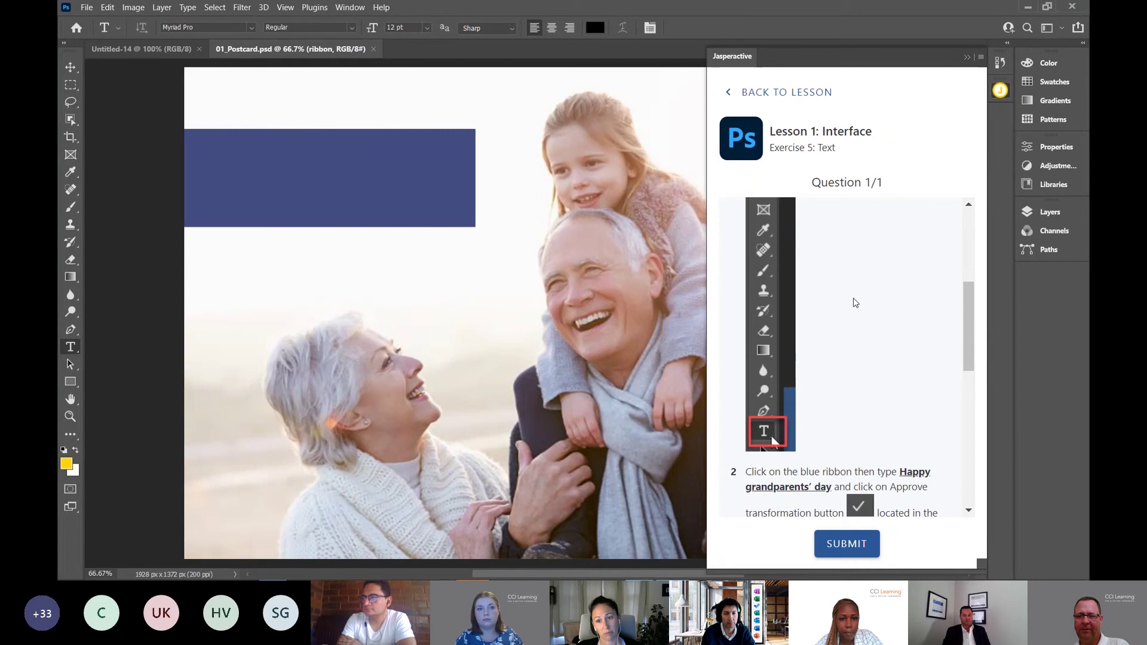
pyautogui.scroll(-3, 843, 328)
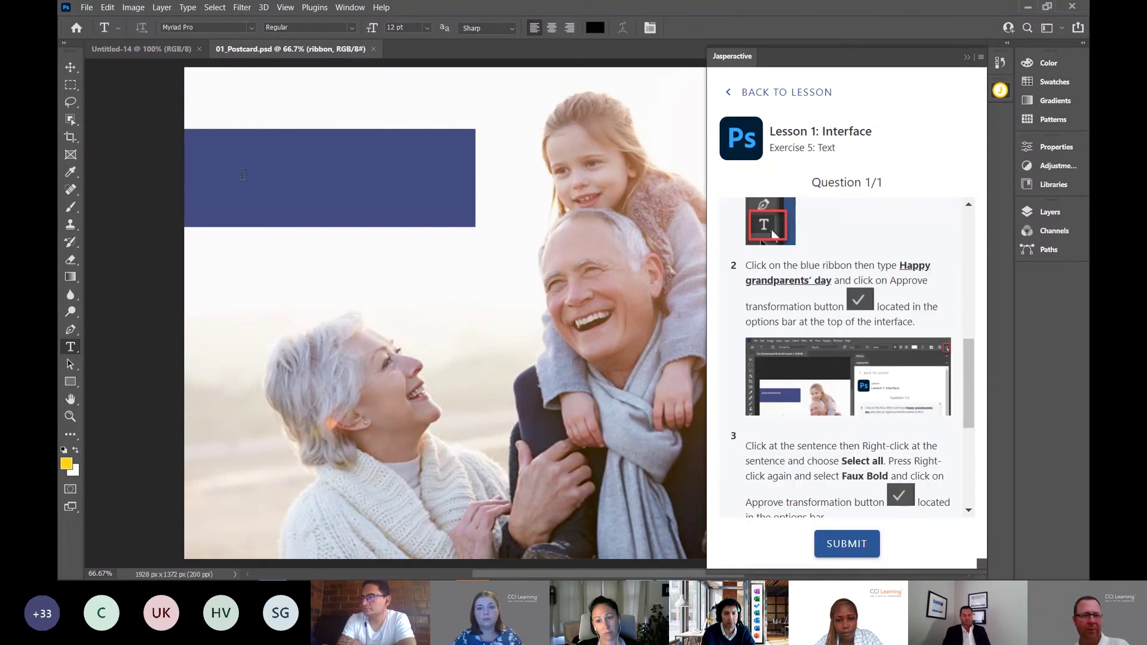
pyautogui.click(211, 154)
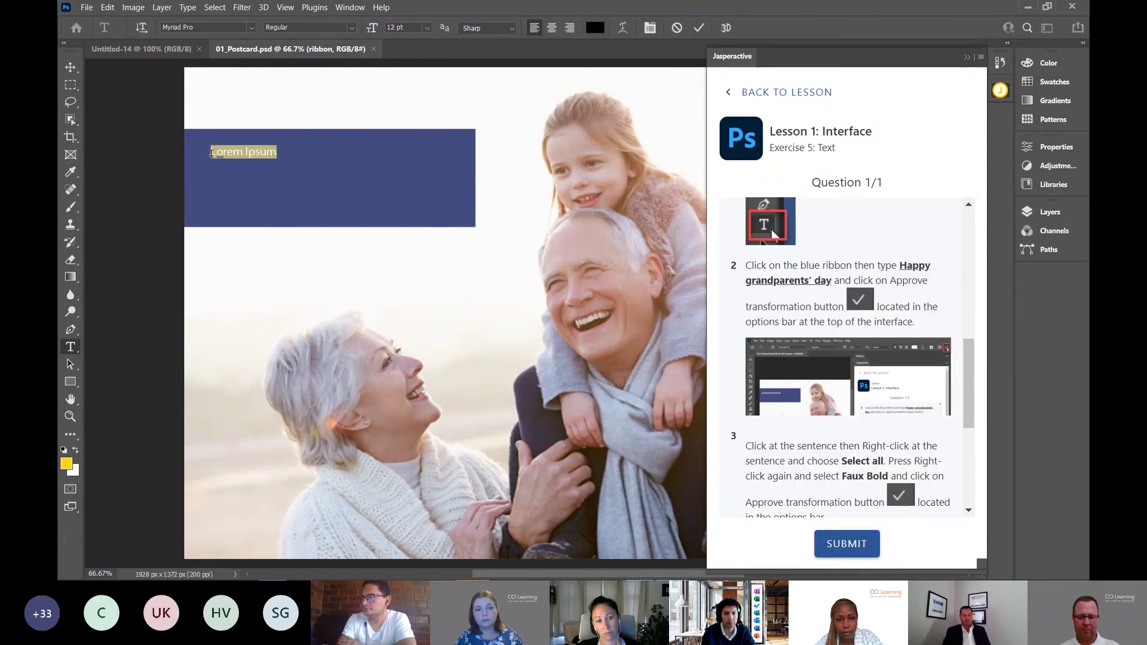
pyautogui.write('Happy gra')
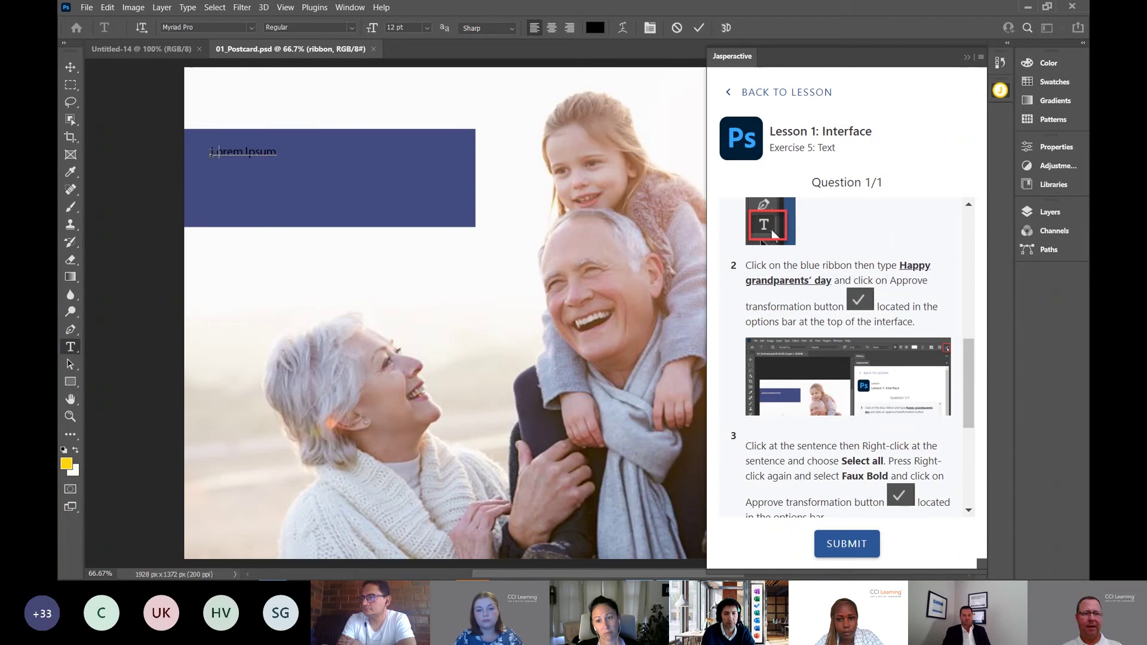
pyautogui.write('ndparents’ day')
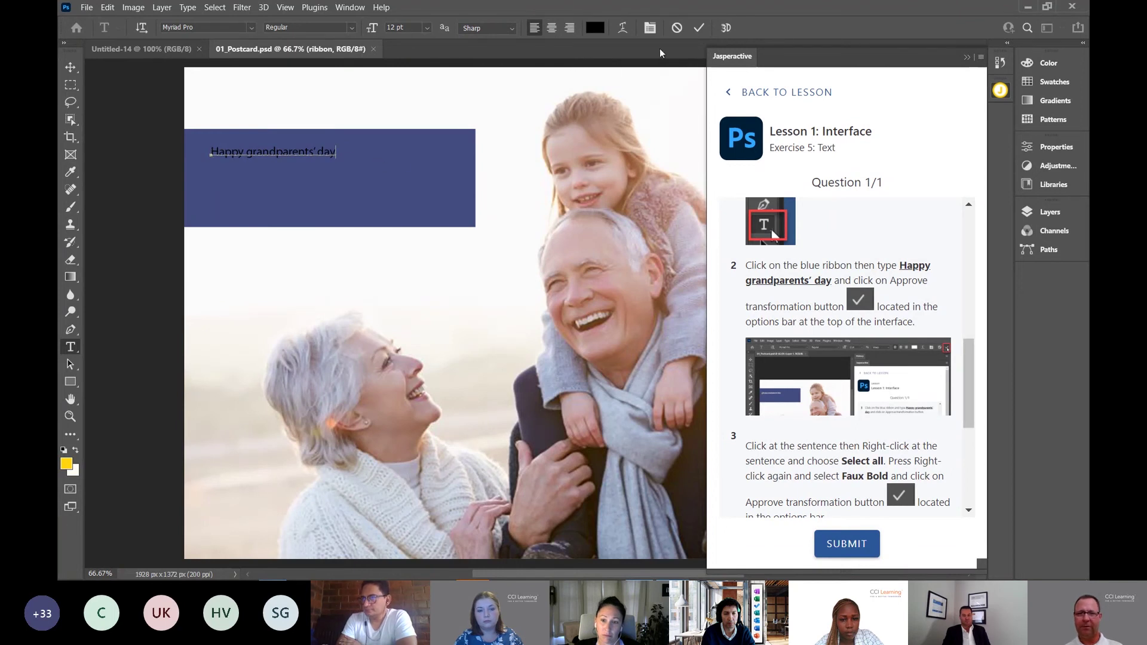
pyautogui.click(699, 28)
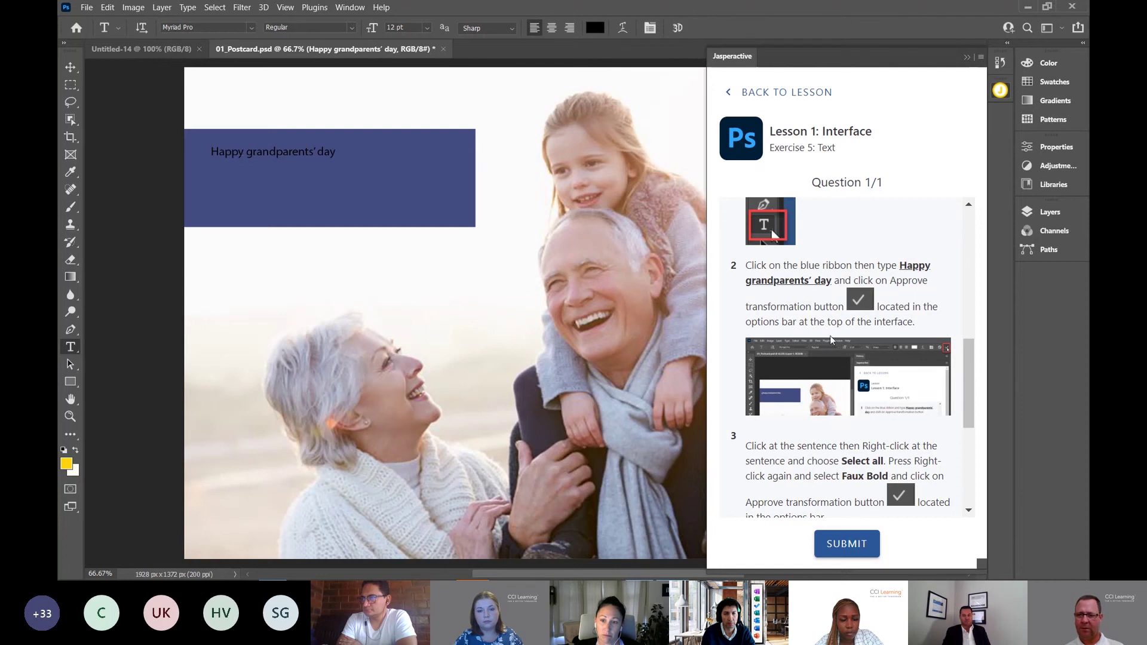
# Apply Faux Bold to the whole "Happy grandparents' day" sentence on the ribbon and commit the edit.
pyautogui.scroll(-3, 757, 315)
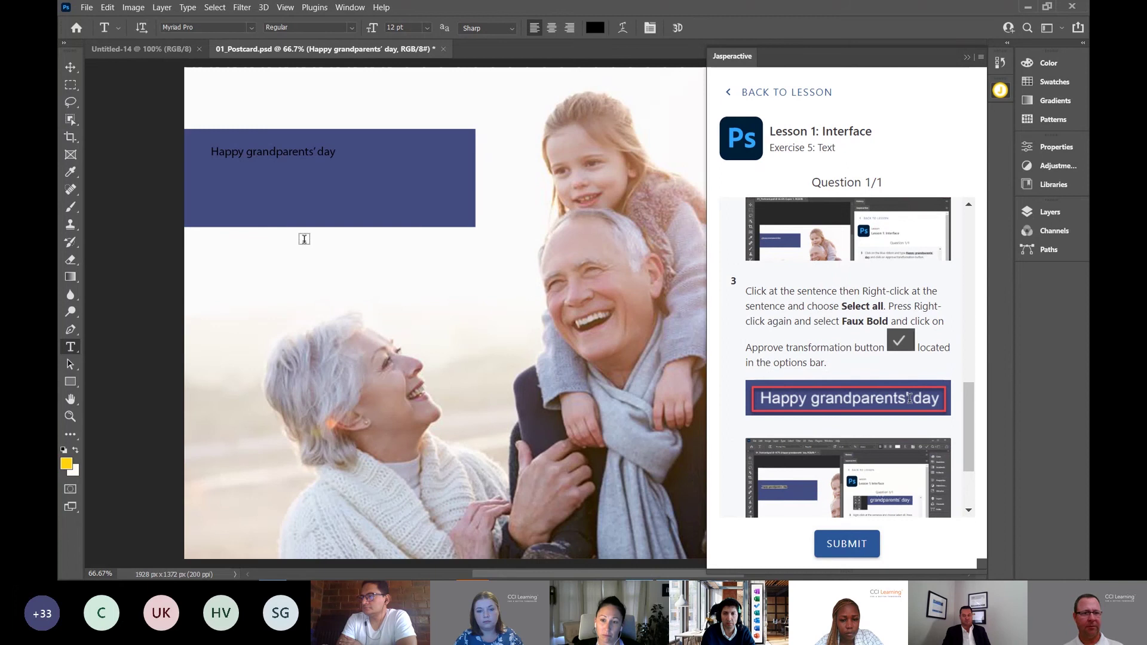
pyautogui.click(251, 153)
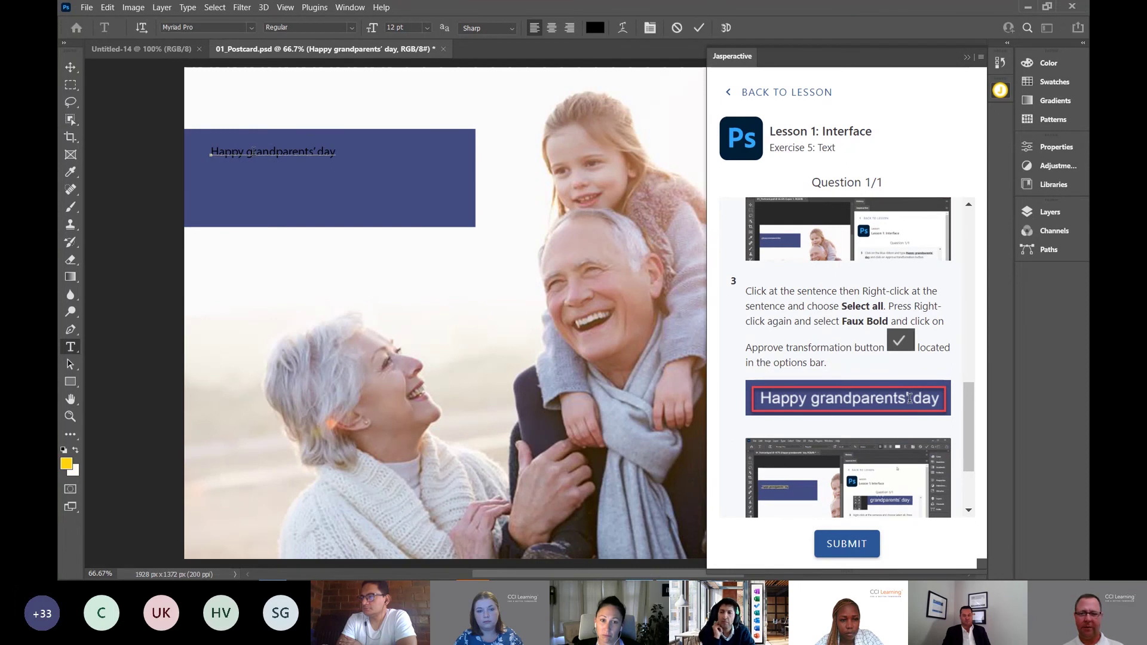
pyautogui.rightClick(253, 152)
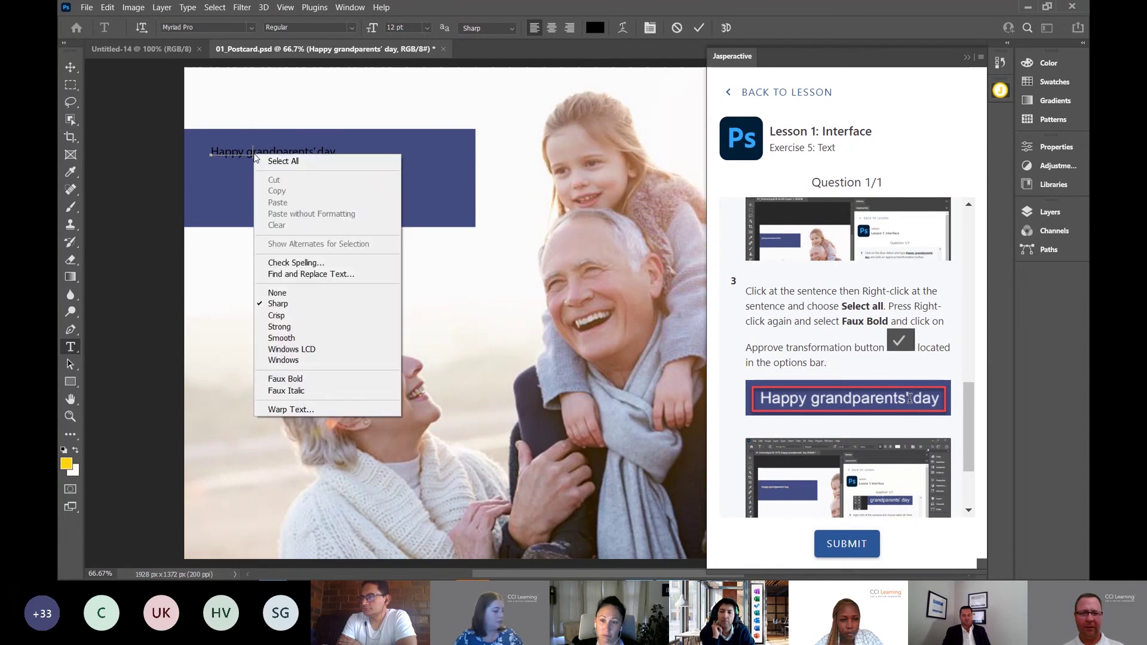
pyautogui.click(285, 162)
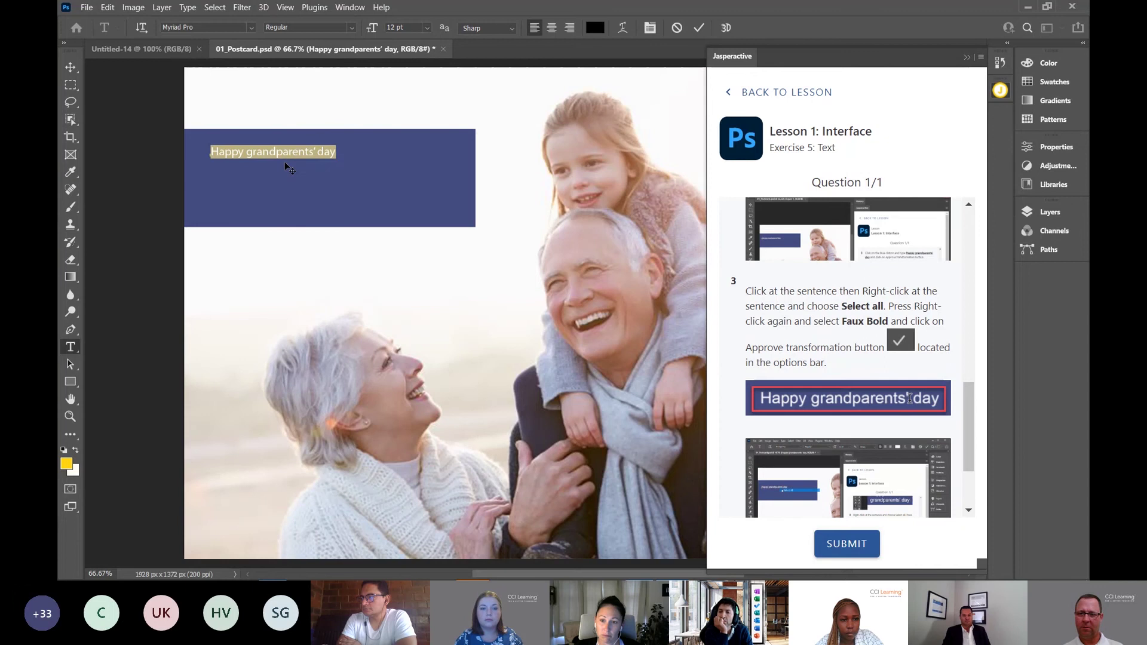
pyautogui.rightClick(274, 154)
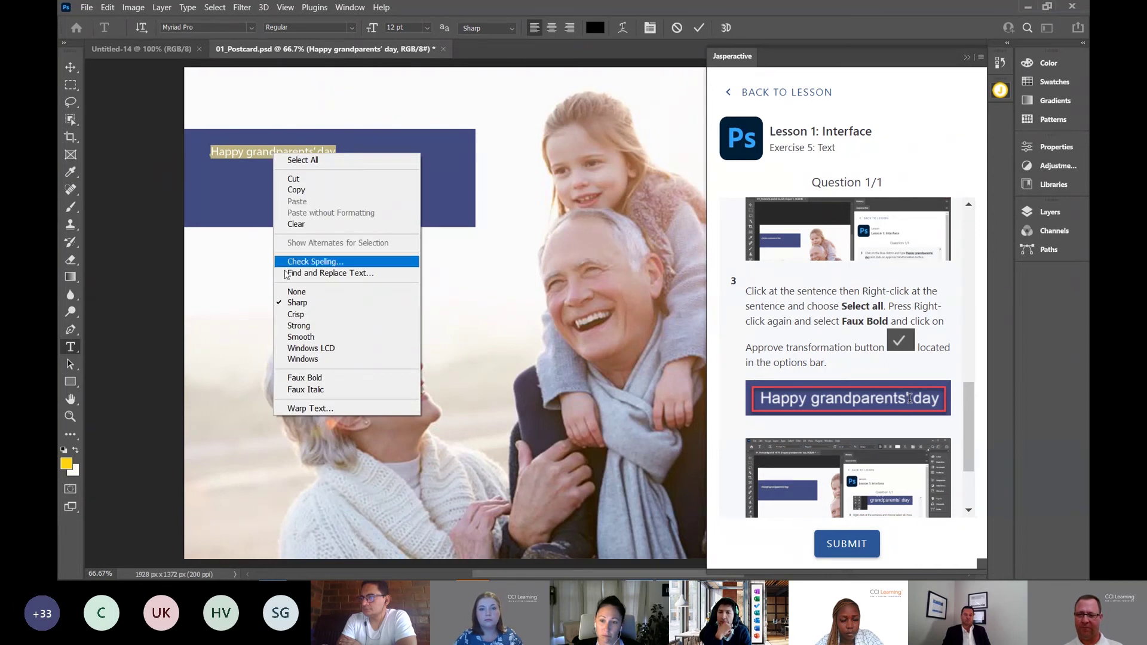
pyautogui.click(303, 378)
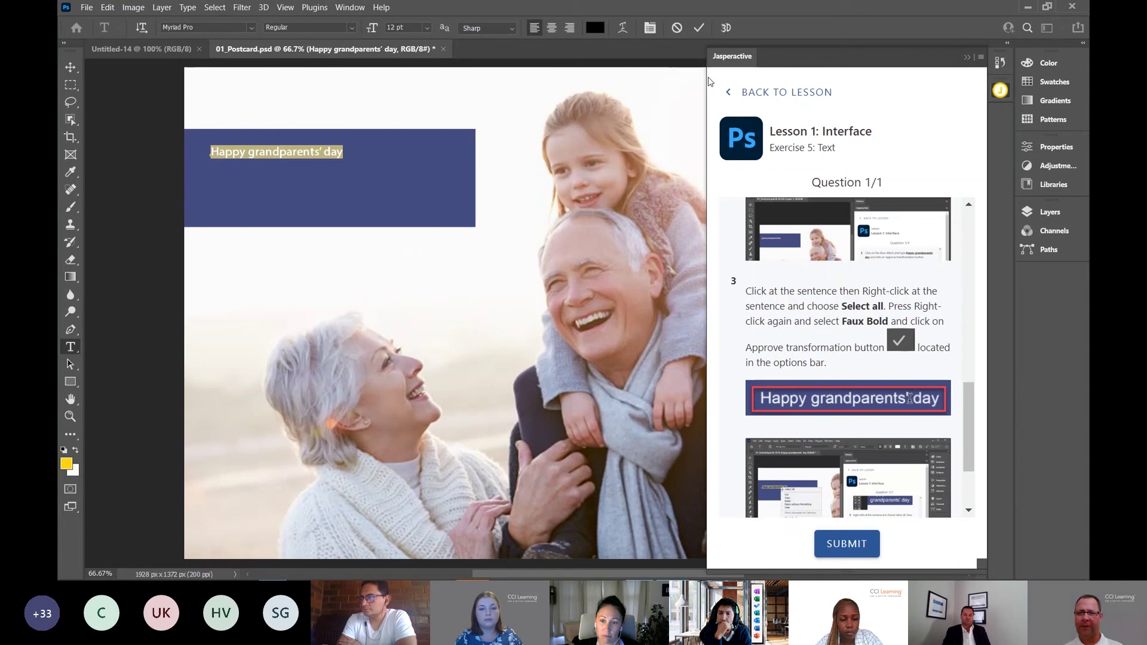
pyautogui.click(699, 28)
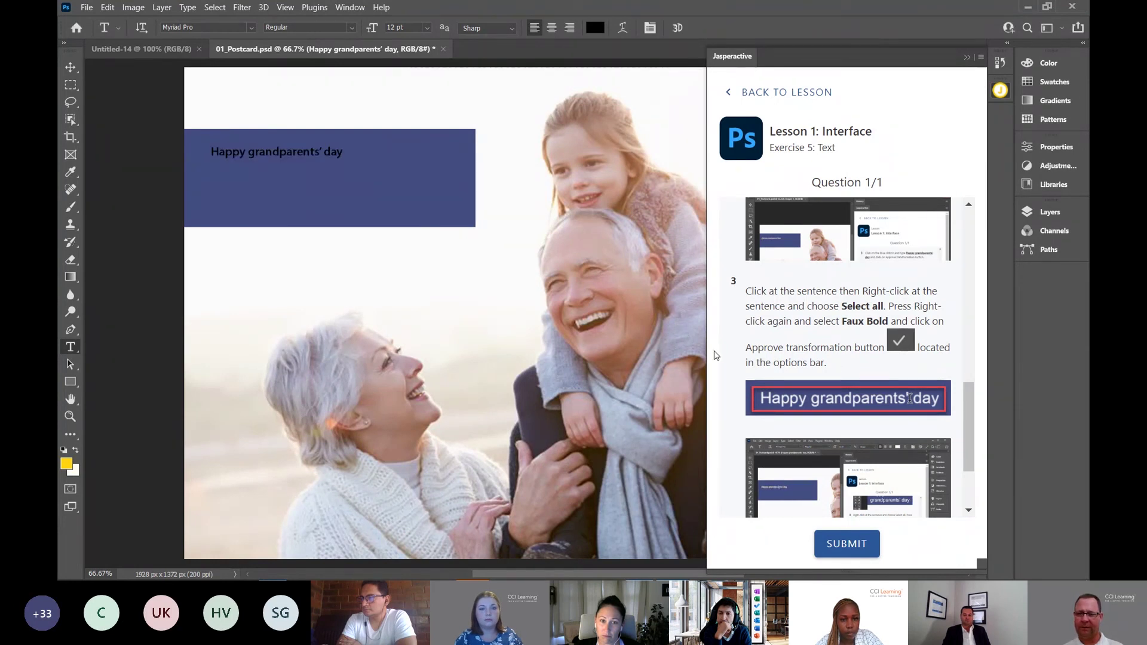
# Save the postcard document as the exercise's fourth instruction asks.
pyautogui.scroll(-2, 734, 349)
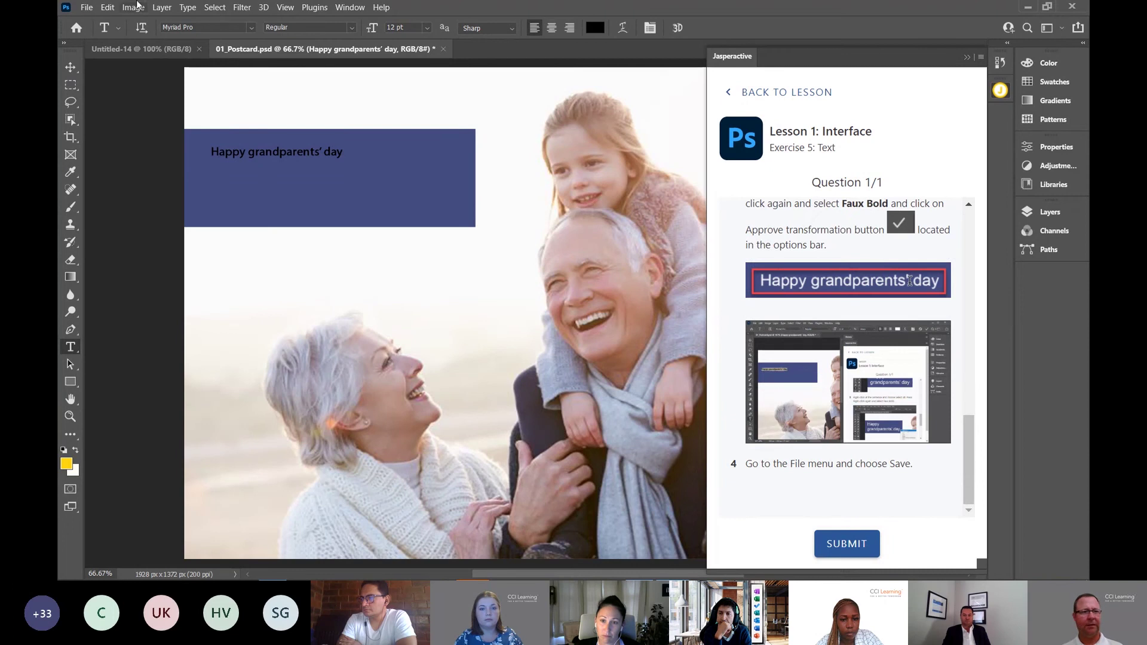
pyautogui.click(87, 7)
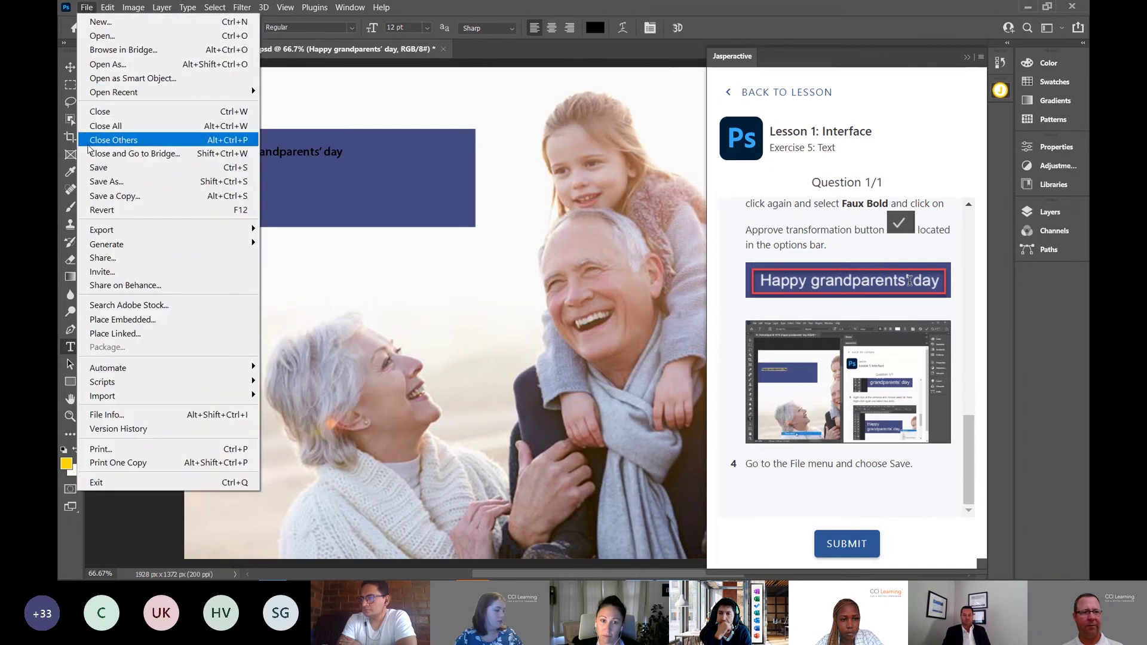
pyautogui.click(96, 168)
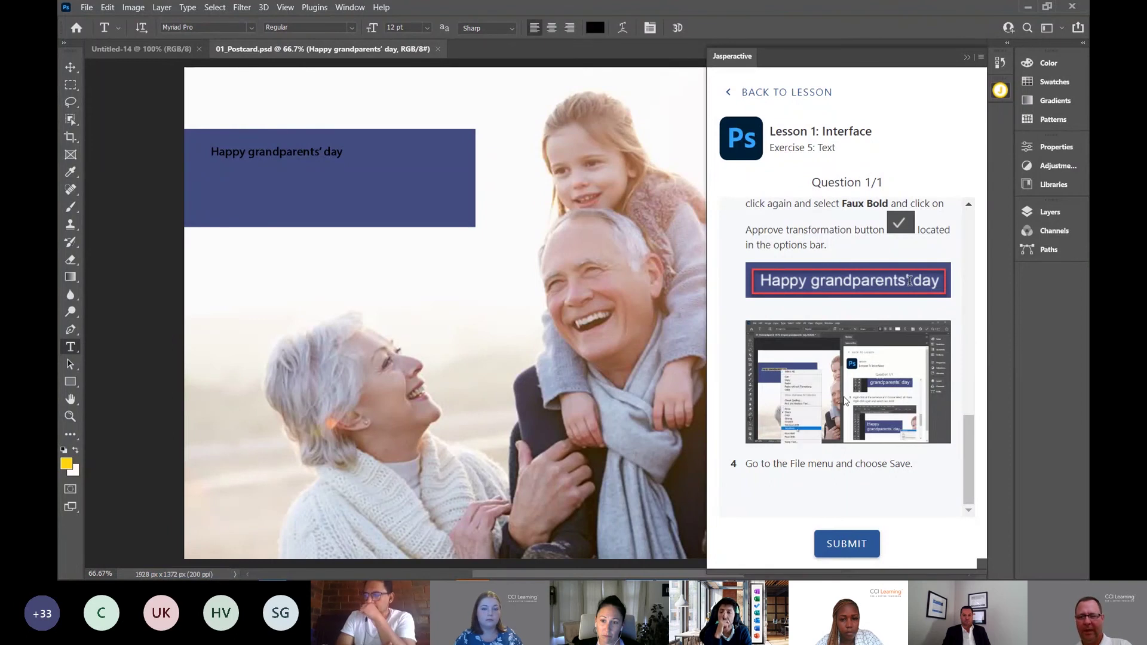
# Widen the Jasperactive panel across the canvas and review the Text exercise's illustrated instructions at the larger size.
pyautogui.moveTo(706, 280); pyautogui.dragTo(383, 246)
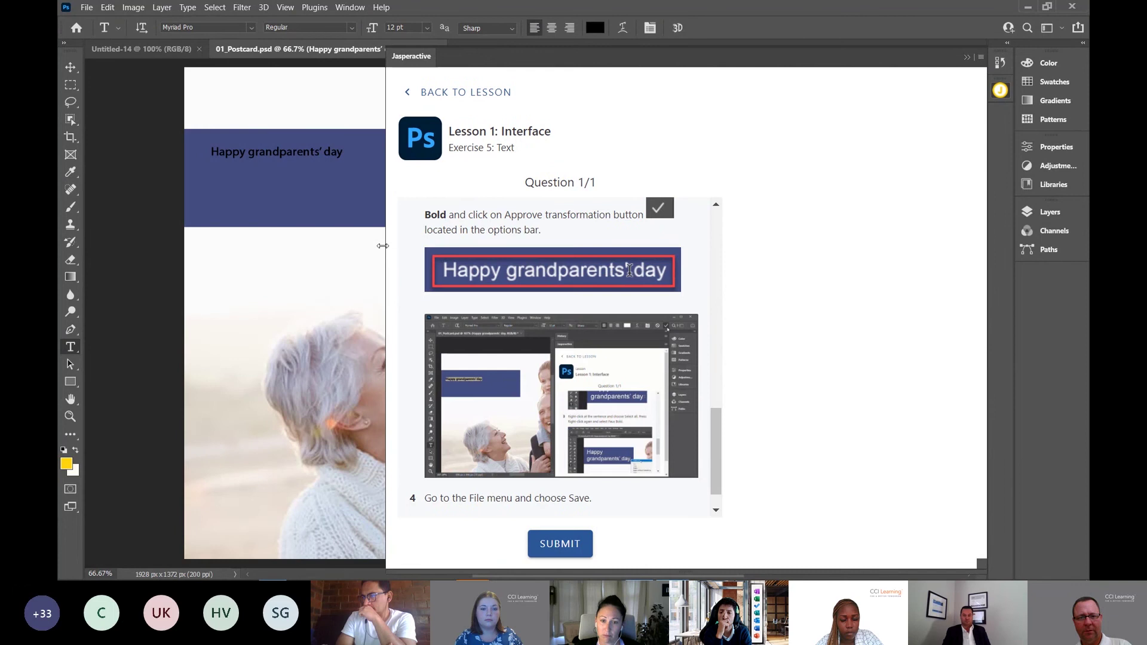
pyautogui.scroll(5, 738, 329)
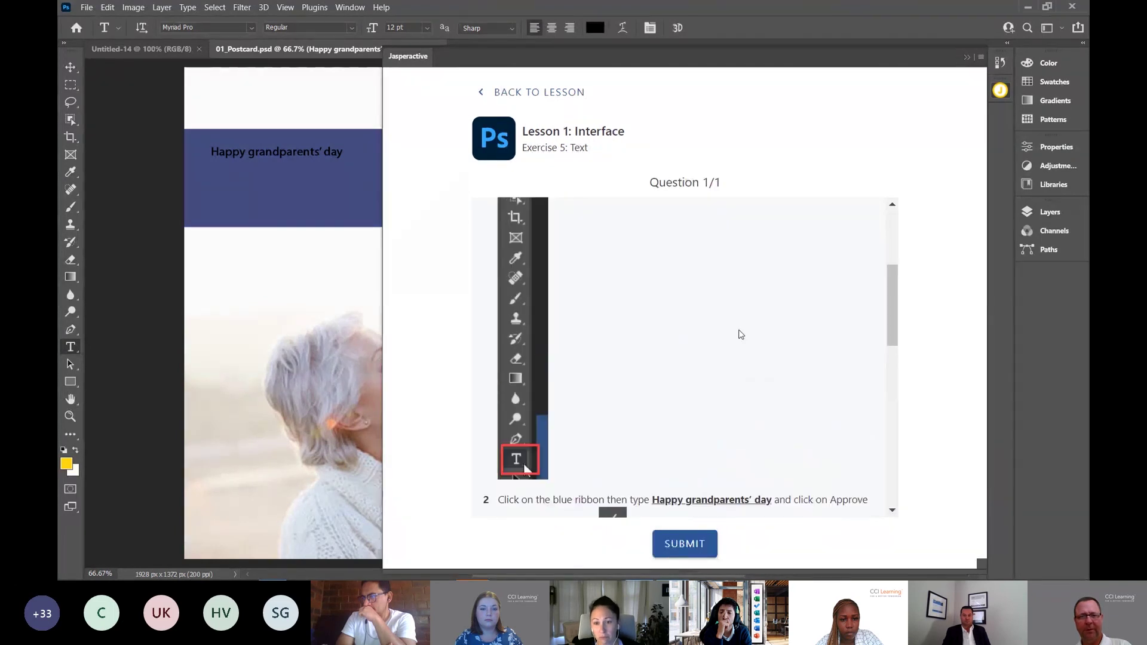
pyautogui.scroll(3, 738, 331)
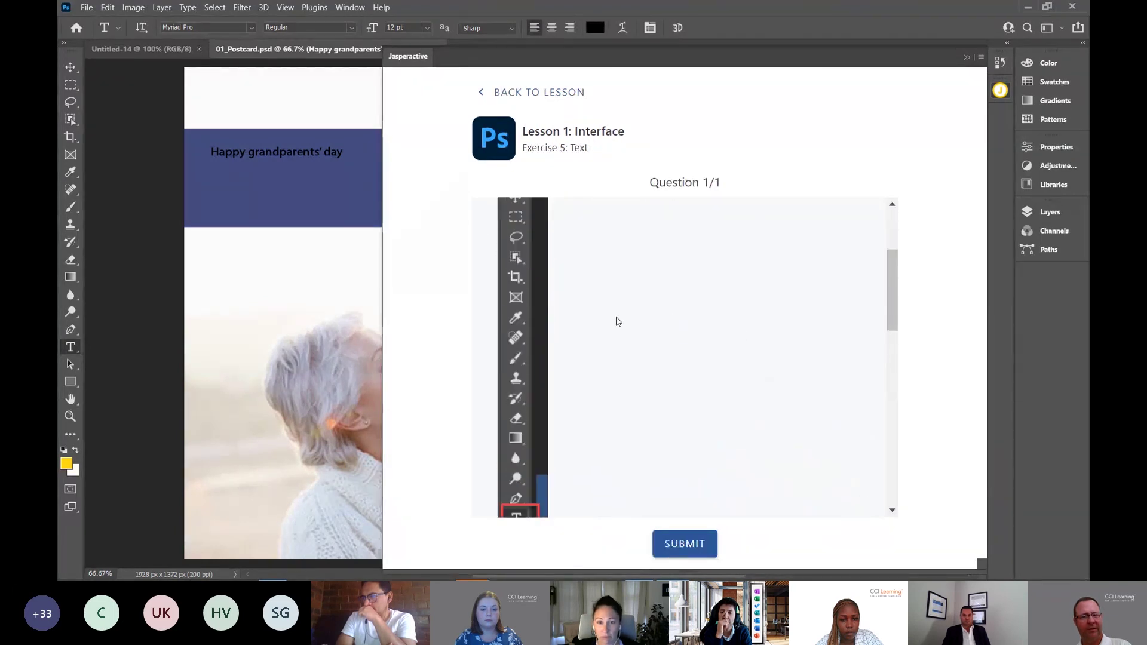
pyautogui.scroll(-10, 618, 321)
pyautogui.scroll(-5, 621, 329)
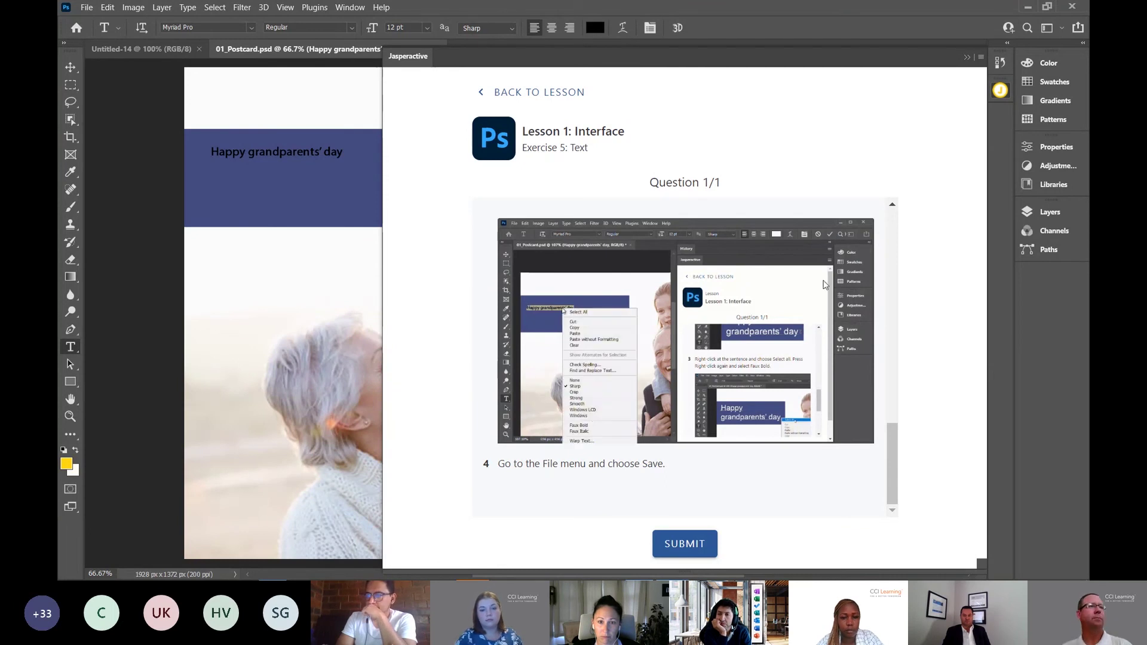
pyautogui.hotkey('alt', 'Tab')
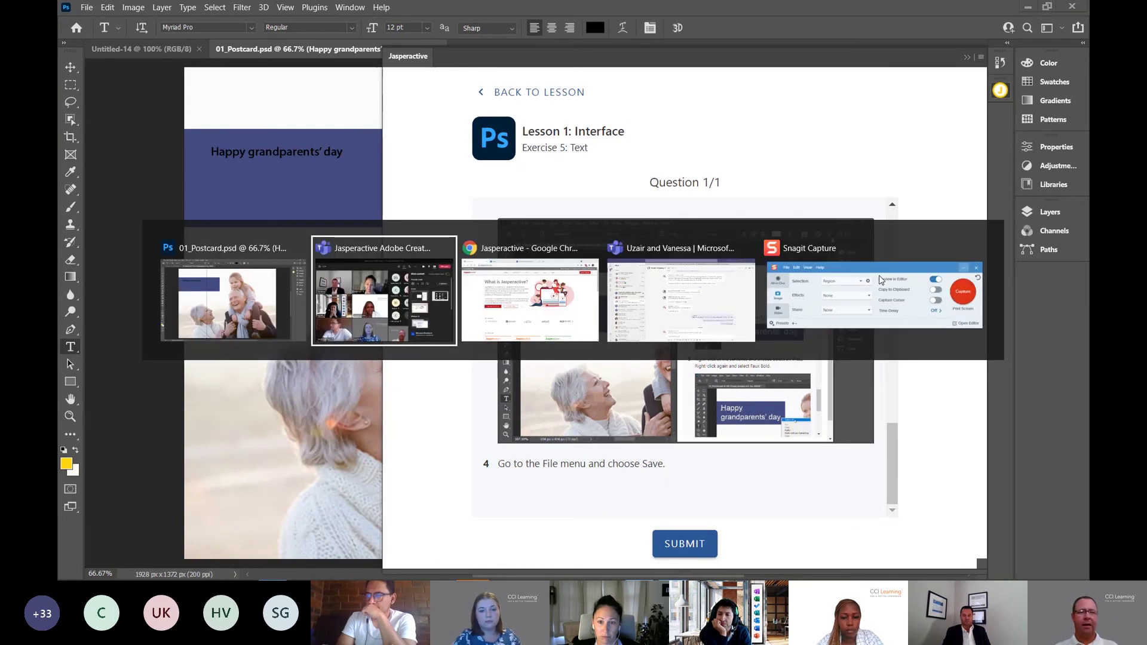
pyautogui.press('Escape')
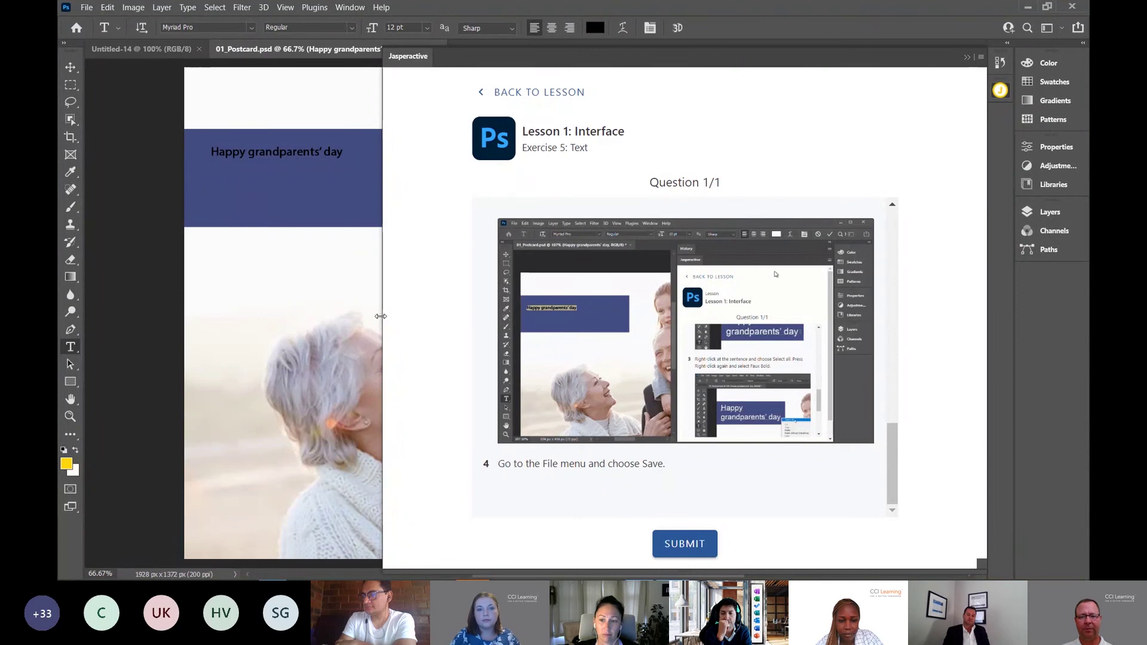
# Submit the Text exercise, narrow the Jasperactive panel to uncover the postcard, and finish the exercise.
pyautogui.click(687, 544)
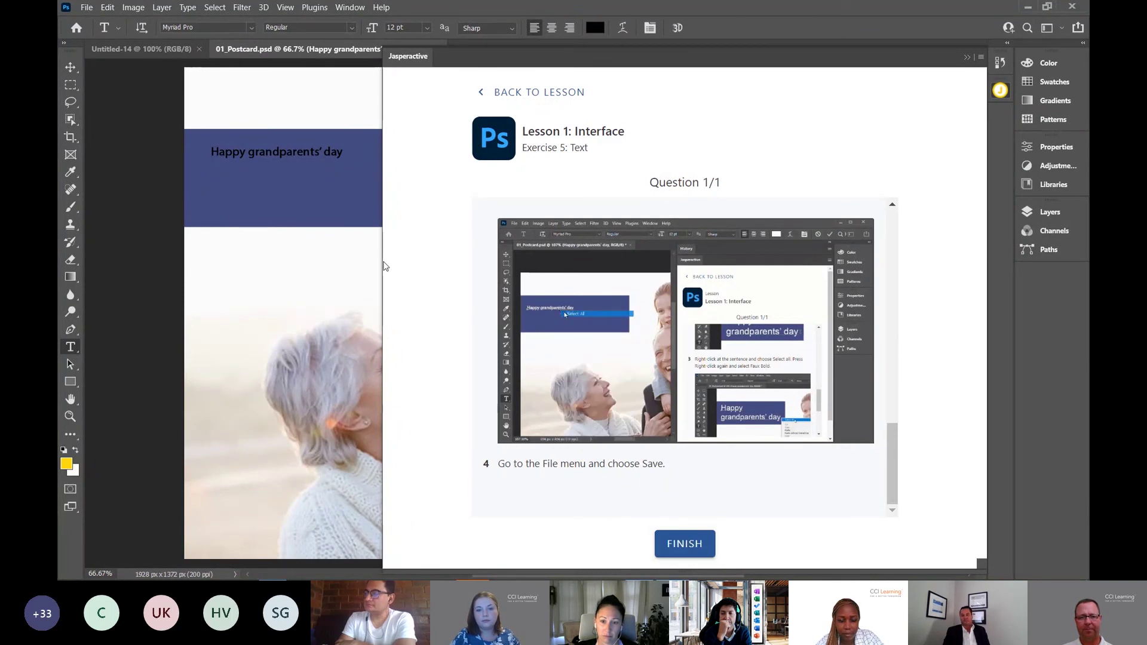
pyautogui.moveTo(381, 257); pyautogui.dragTo(739, 250)
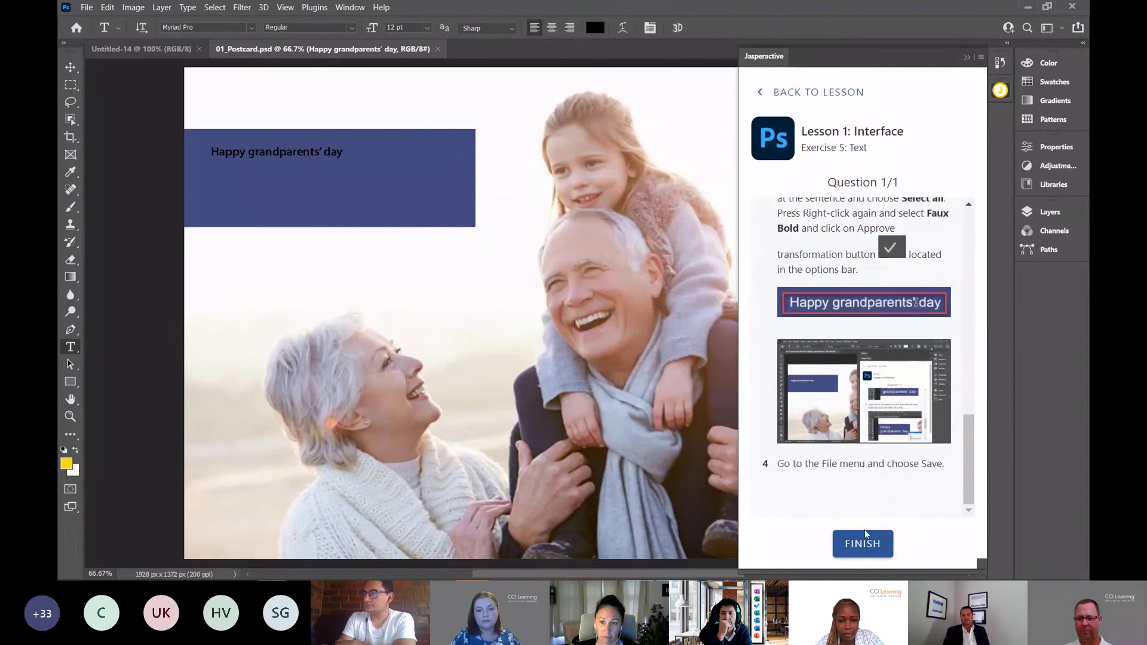
pyautogui.click(864, 551)
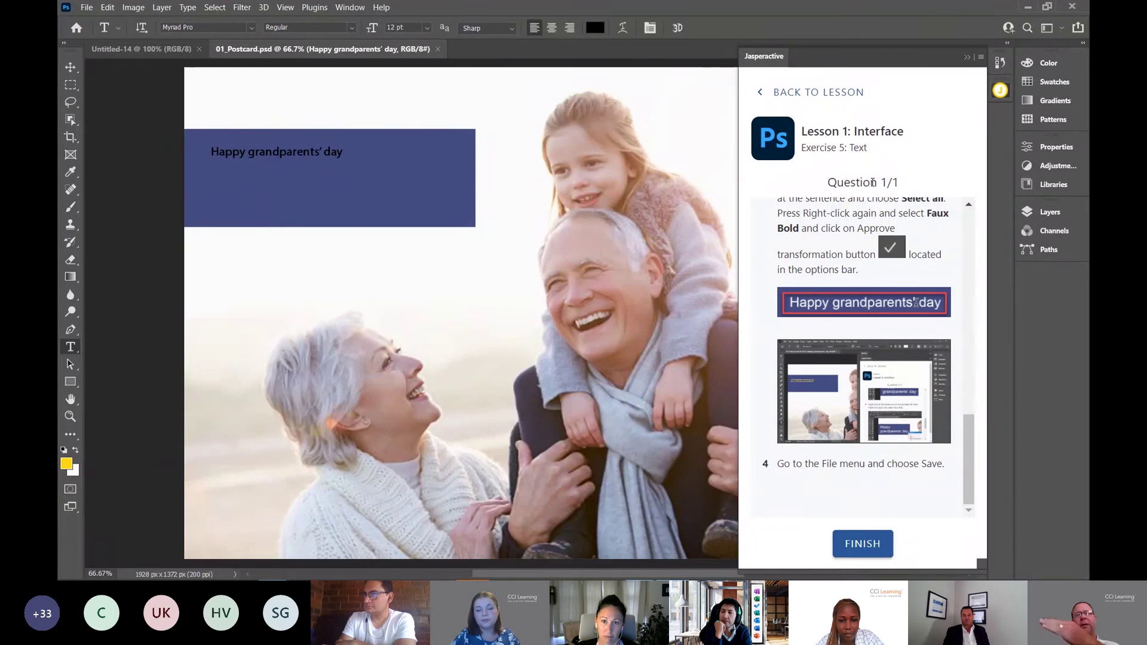
pyautogui.click(865, 552)
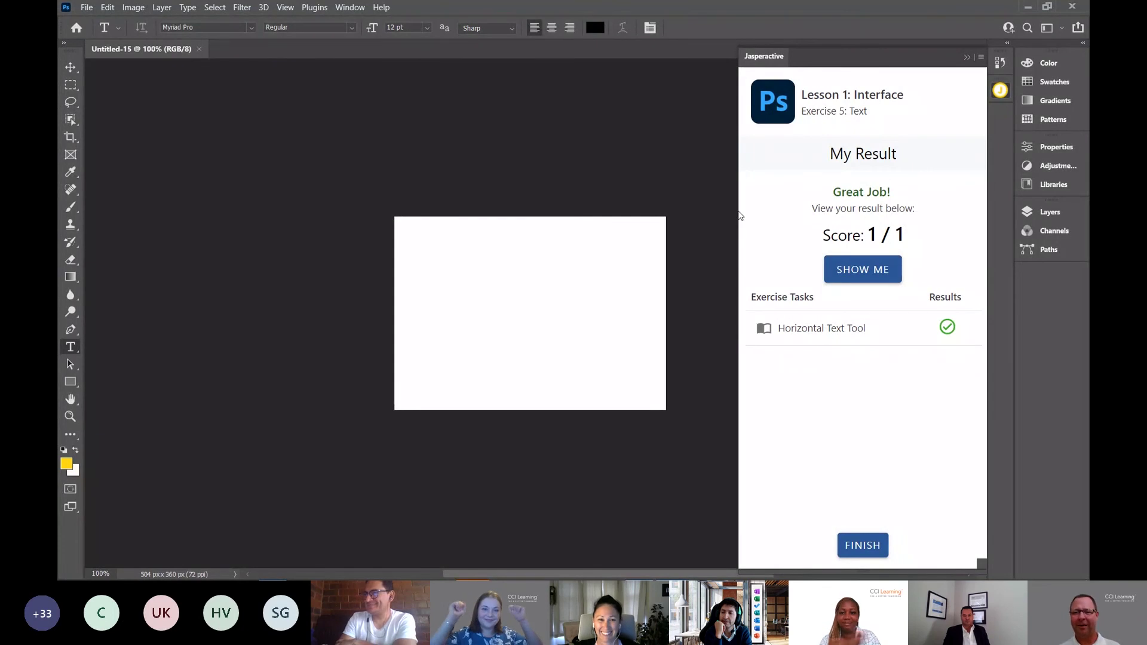
# Widen the exercise result panel, view the Exercise 5: Text demonstration video, and close it.
pyautogui.moveTo(739, 214); pyautogui.dragTo(456, 214)
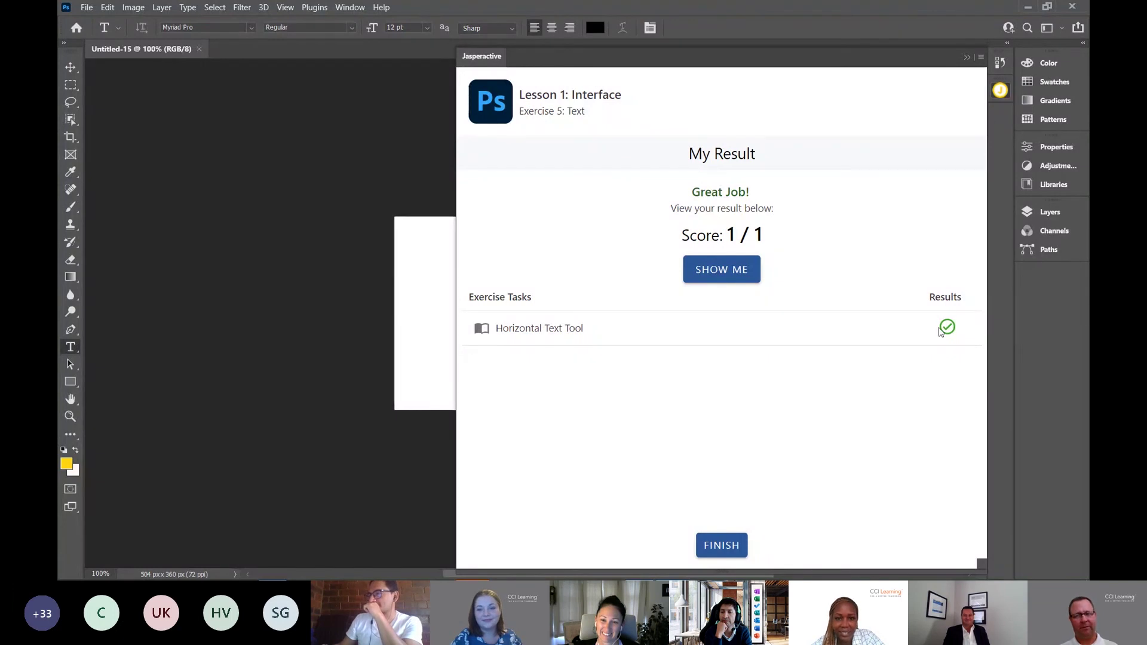
pyautogui.click(735, 272)
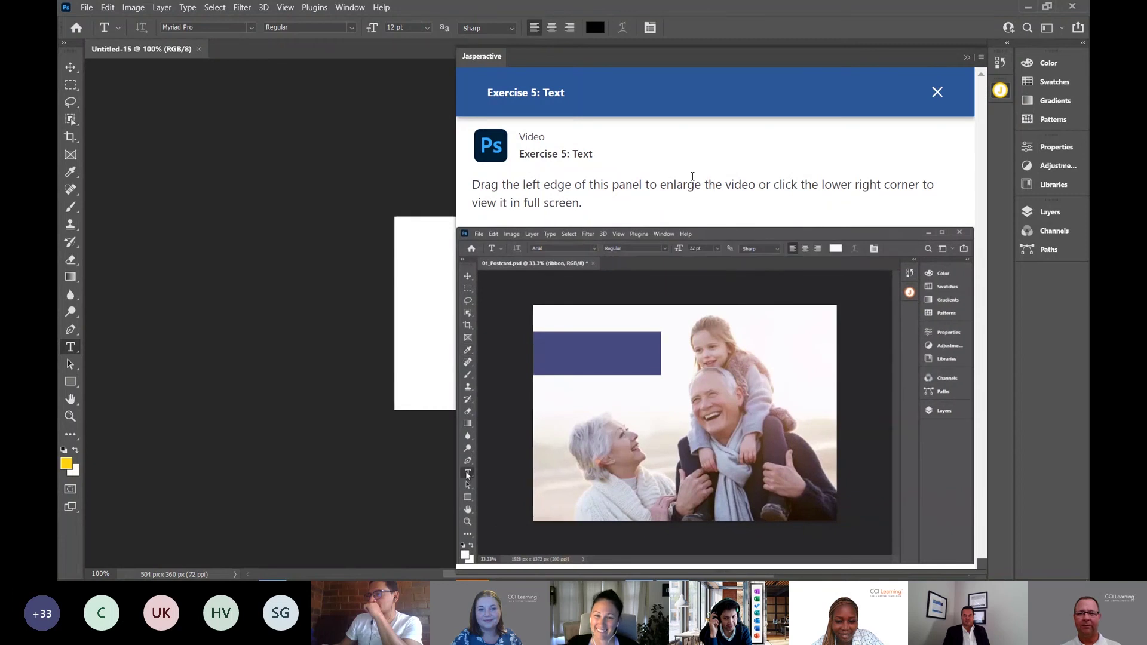
pyautogui.click(937, 92)
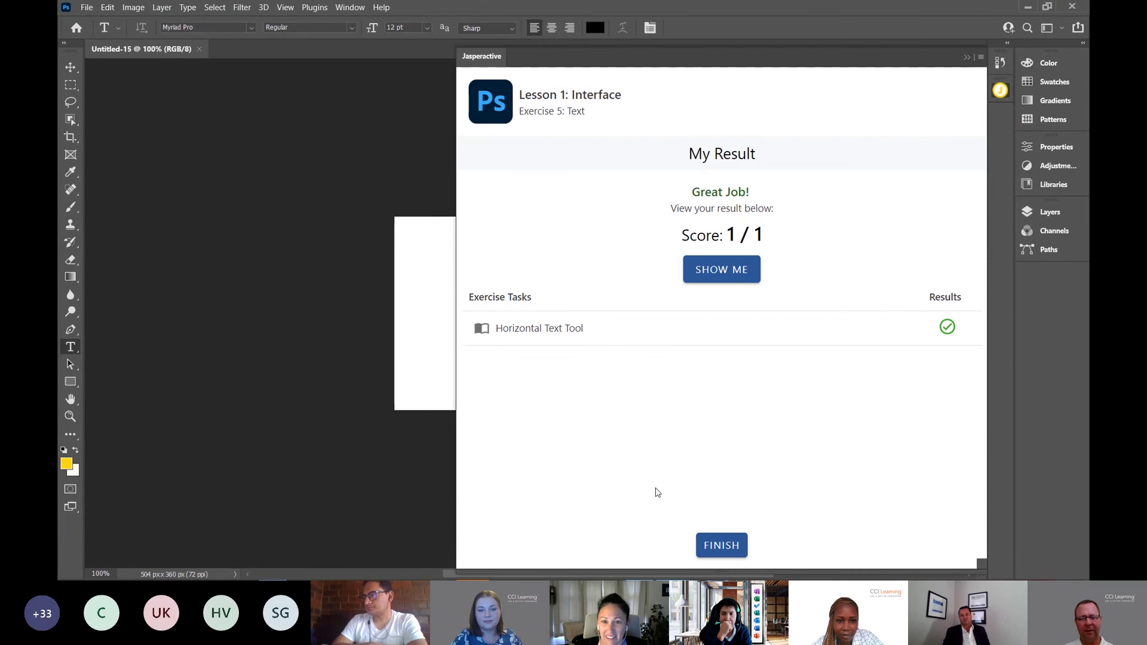
# Close the Text exercise result, narrow the Jasperactive panel to uncover the canvas, and return to the lesson.
pyautogui.click(726, 545)
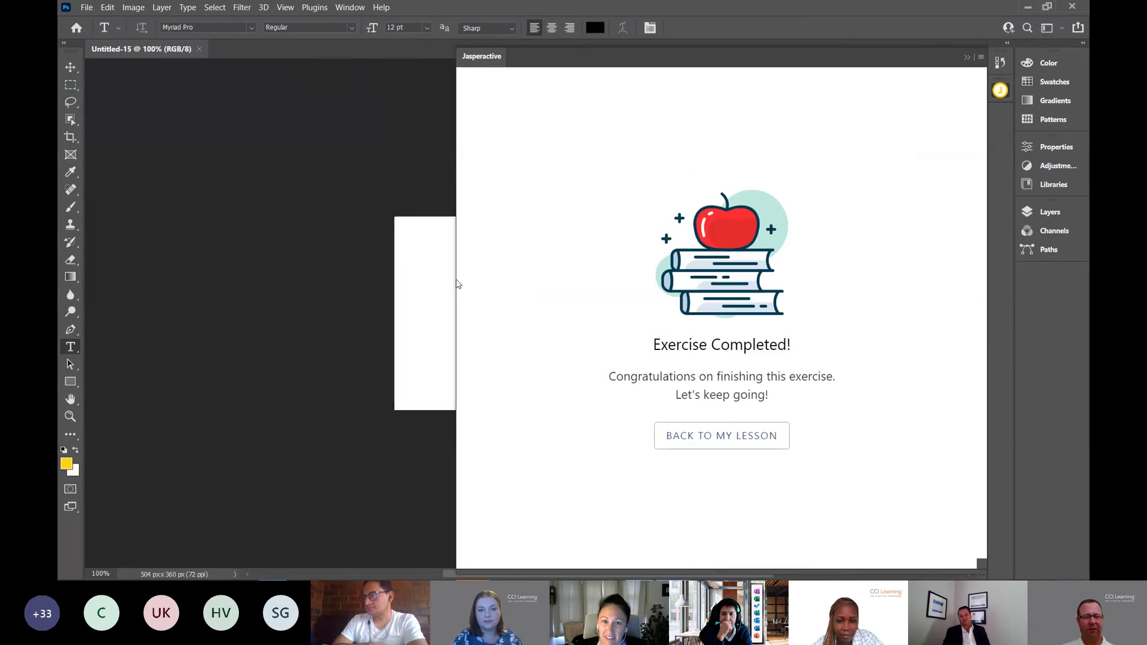
pyautogui.moveTo(458, 285); pyautogui.dragTo(739, 284)
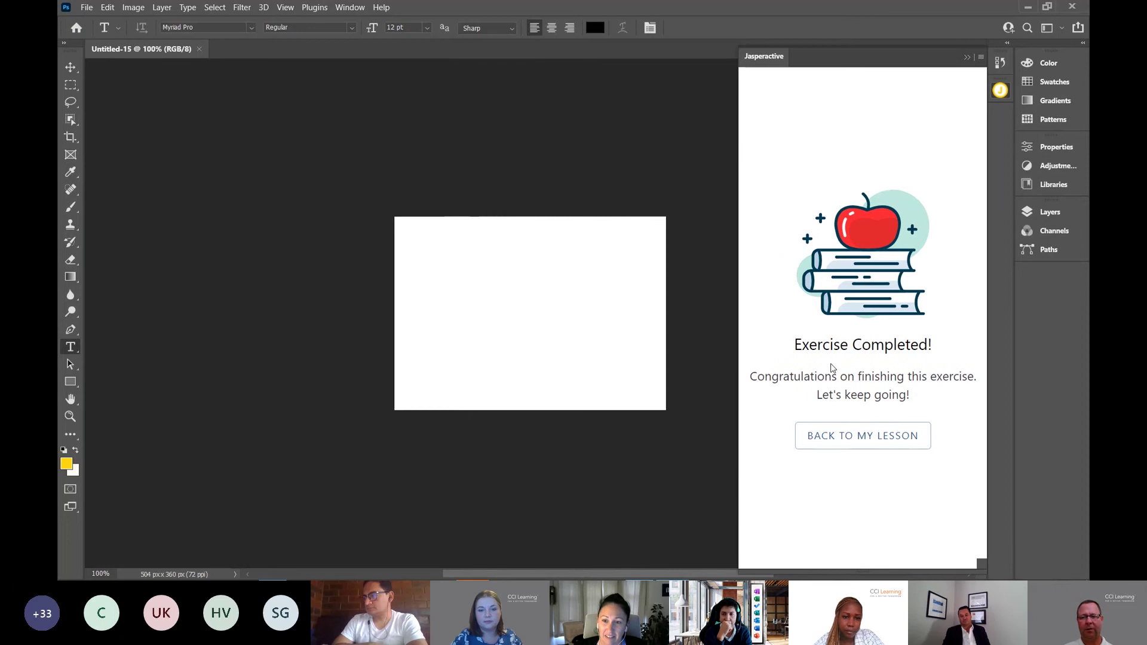
pyautogui.click(858, 438)
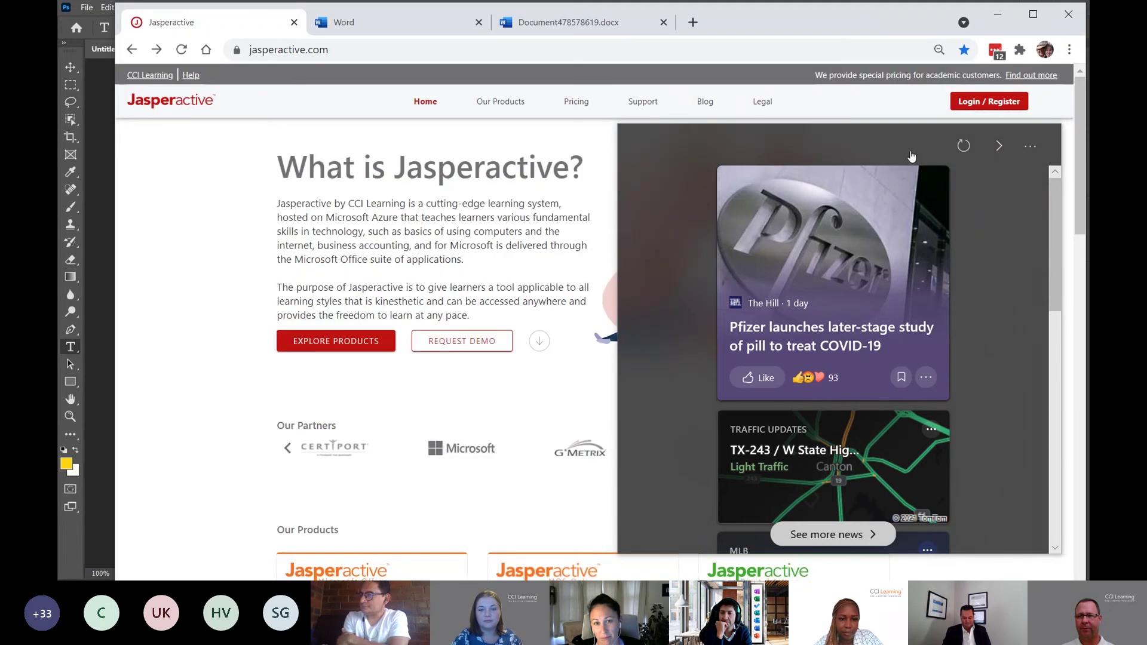
# Clear the news page out of the way and maximize the browser window showing the Jasperactive website.
pyautogui.click(787, 575)
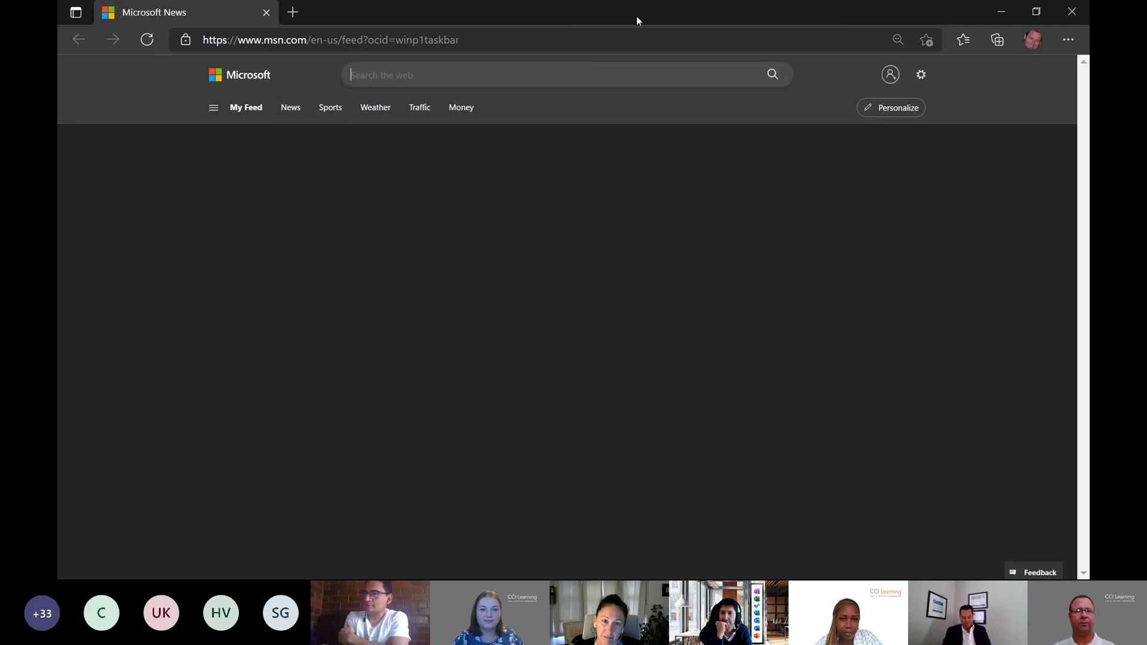
pyautogui.click(1002, 11)
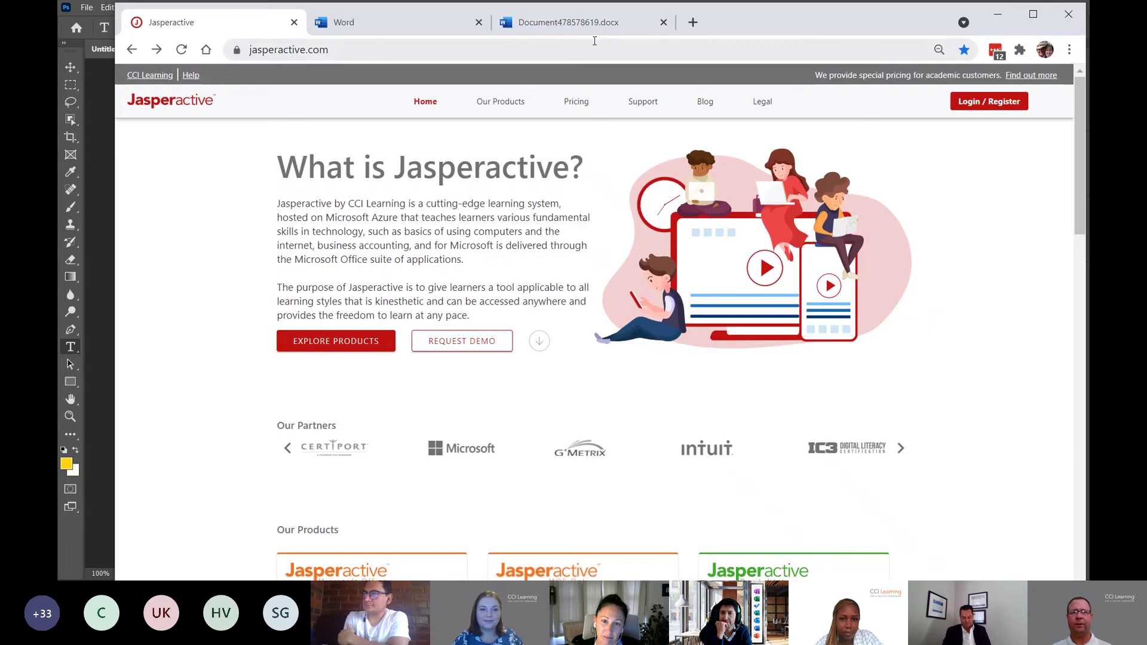
pyautogui.click(1033, 14)
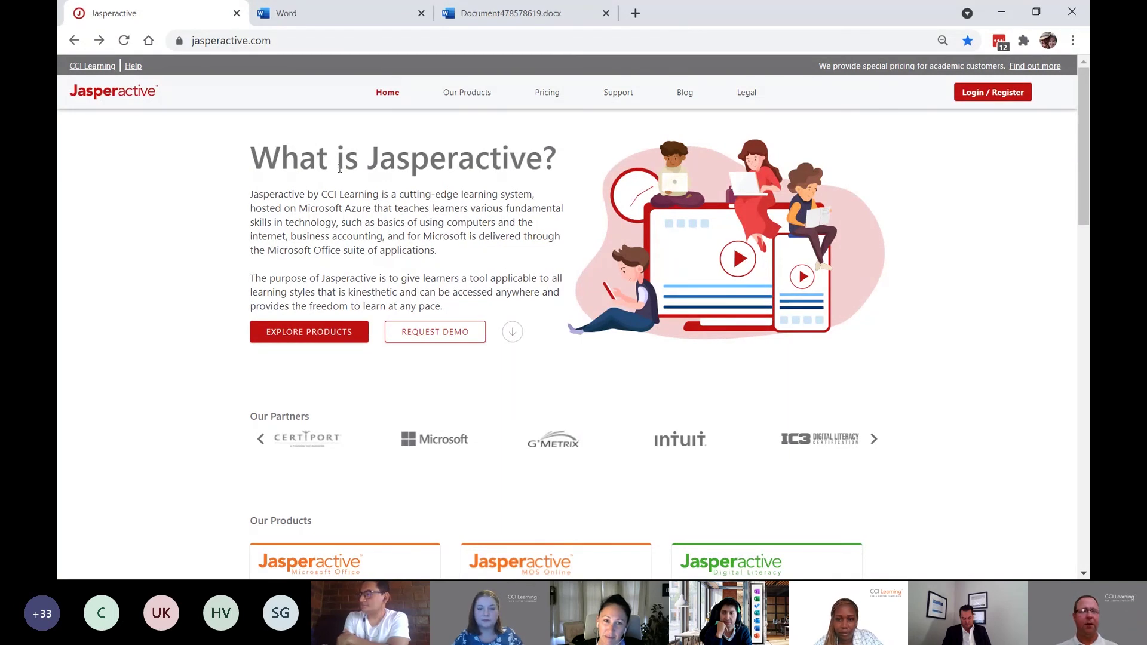
# Log in to the Jasperactive website, filling the username and password from the saved Jasperactive entry in LastPass.
pyautogui.click(974, 92)
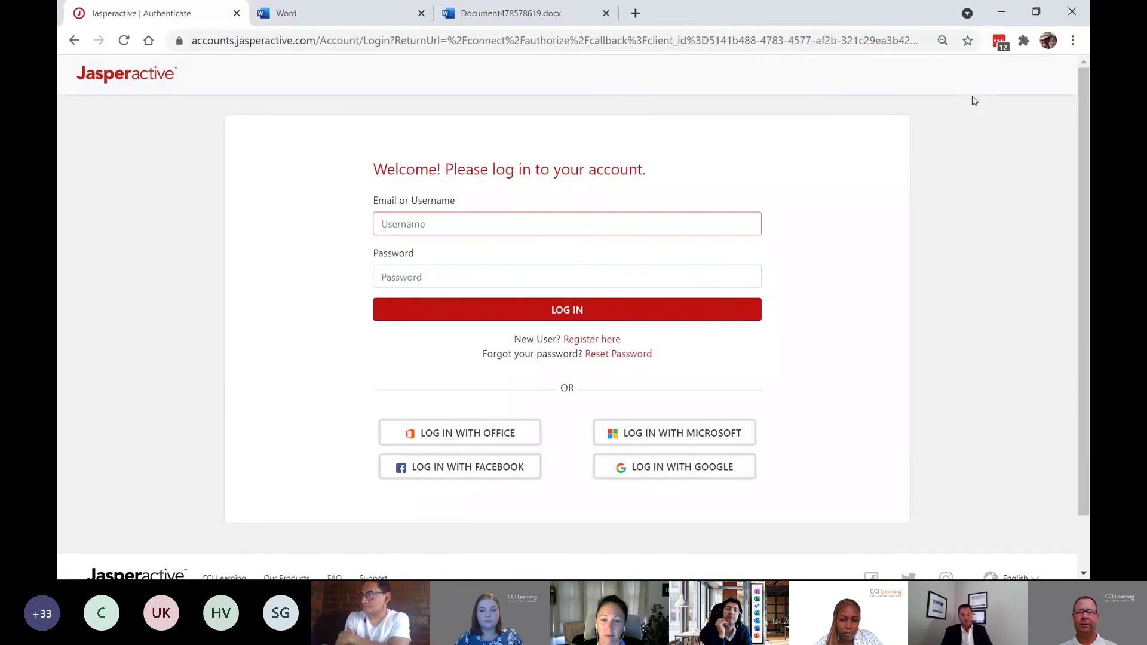
pyautogui.click(998, 42)
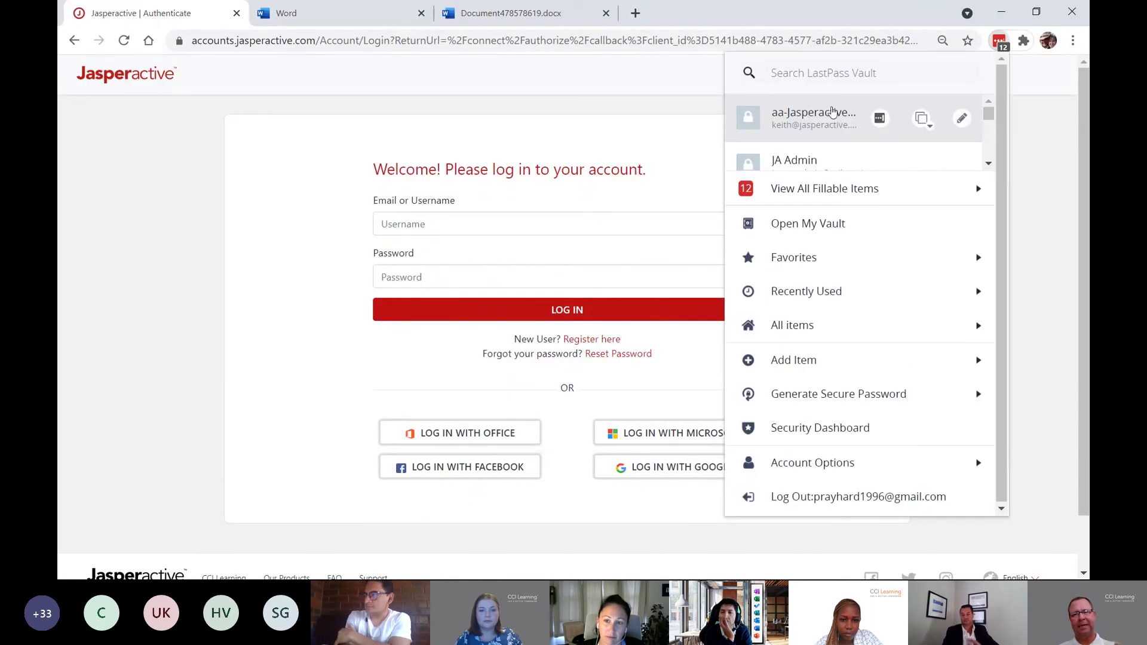
pyautogui.click(828, 117)
pyautogui.click(577, 316)
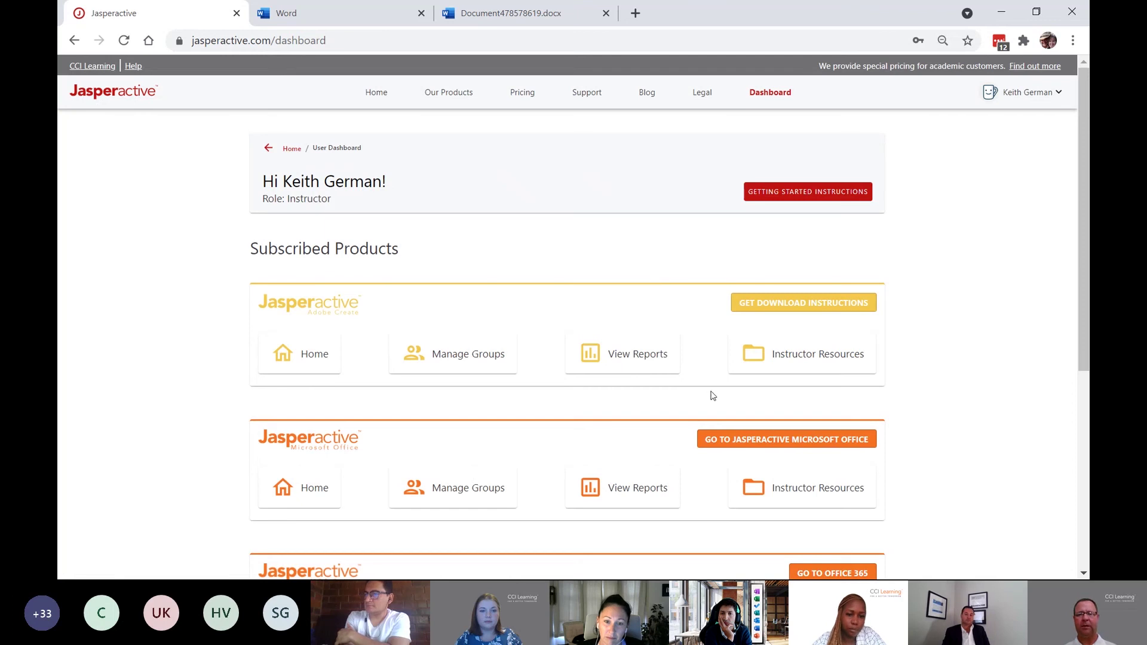
# Open Jasperactive Microsoft Office from the dashboard and switch the account role to Teacher (MS Office Developers).
pyautogui.click(785, 440)
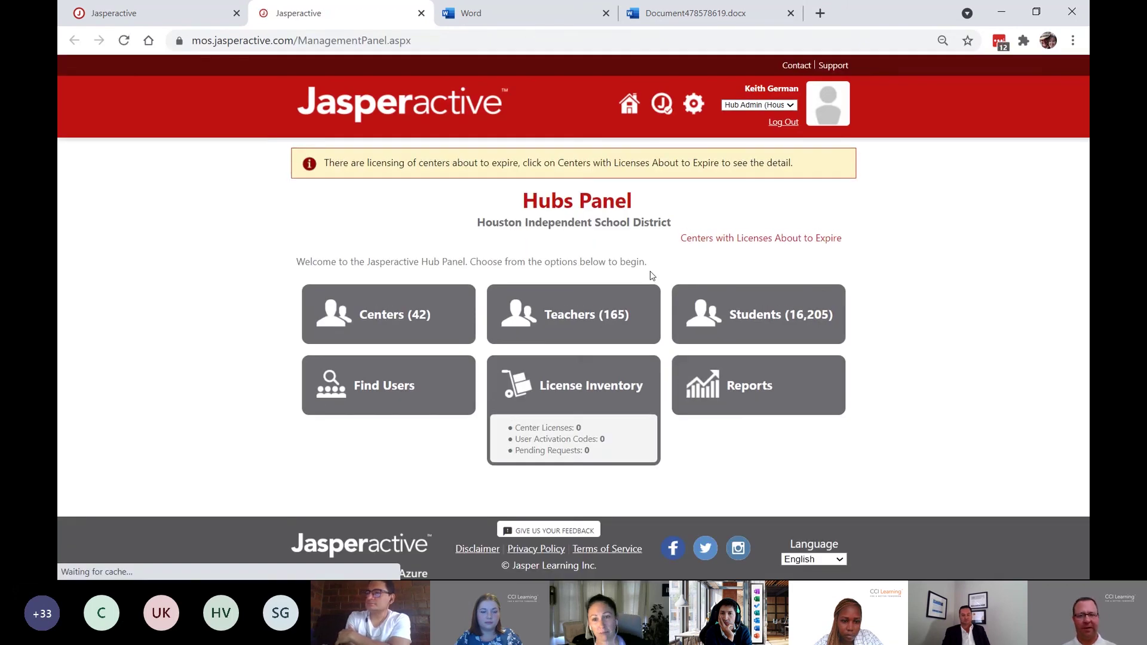
pyautogui.click(757, 105)
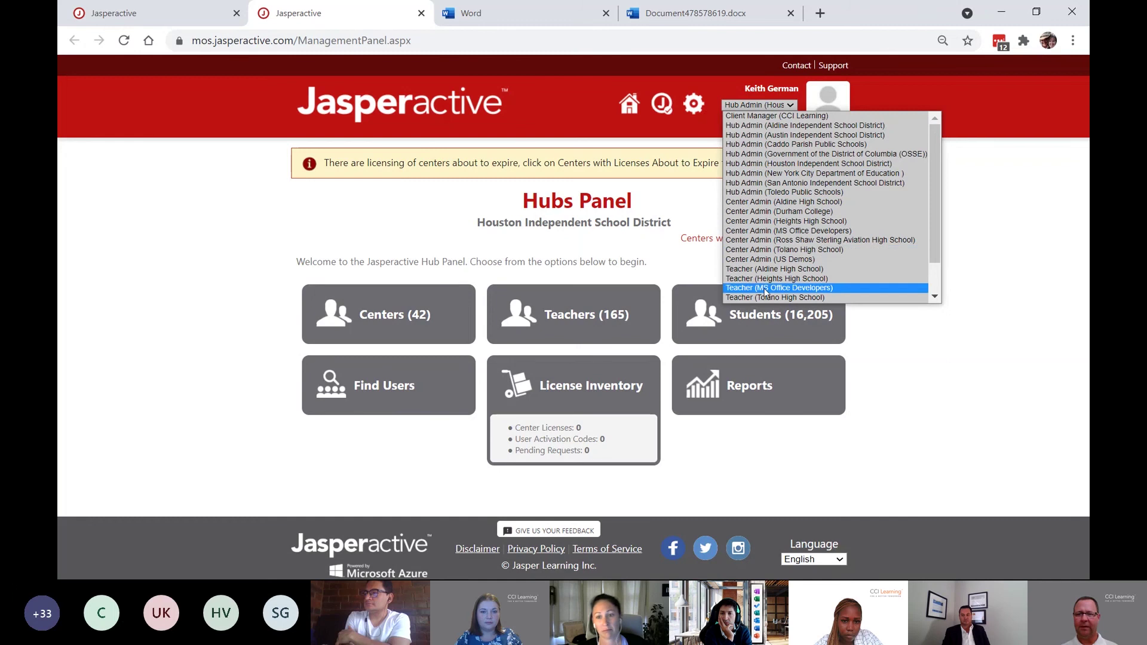
pyautogui.click(765, 290)
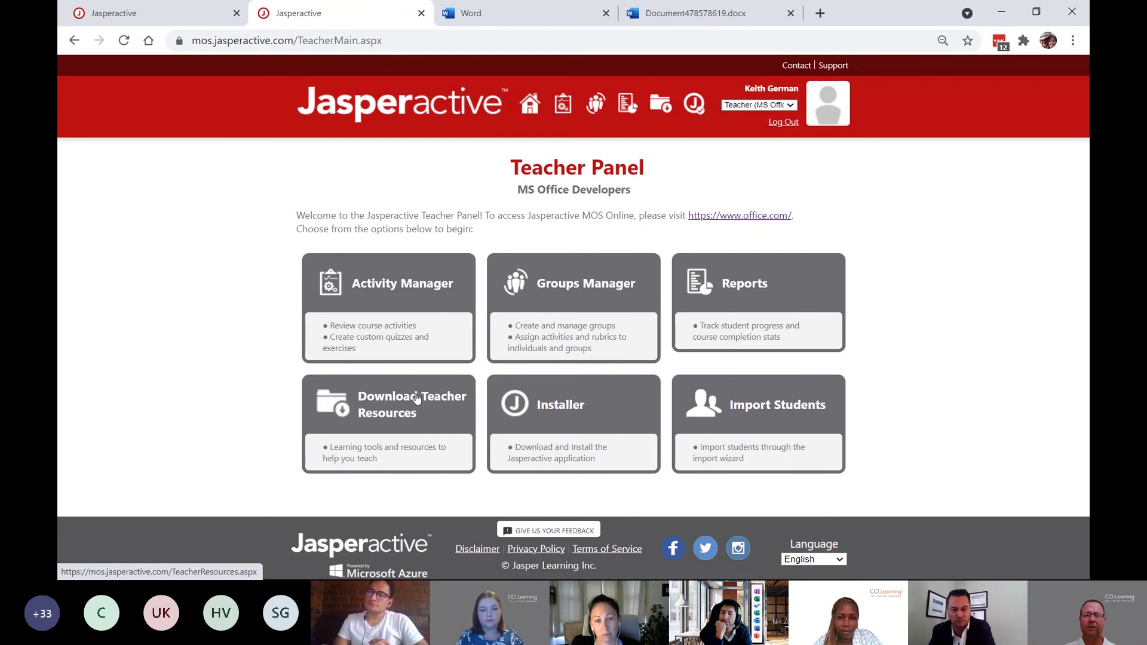
# Start a new group in Groups Manager named "Adult Class - Session 1" and assign it the Center License running 2021-01-11 to 2022-01-13.
pyautogui.click(562, 285)
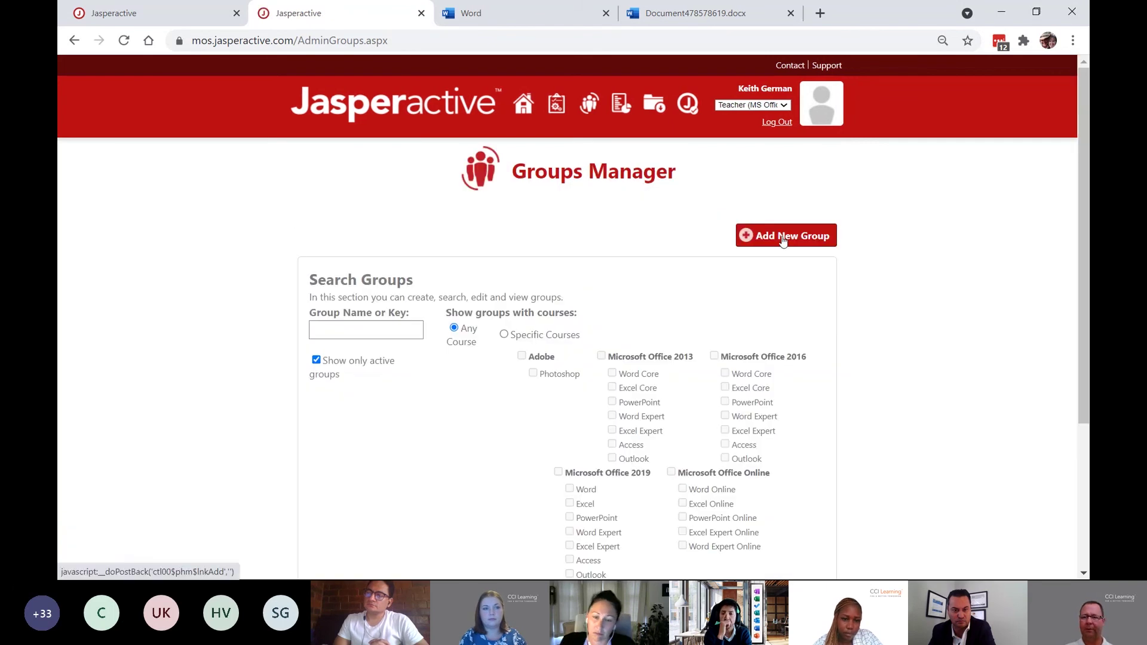
pyautogui.click(783, 239)
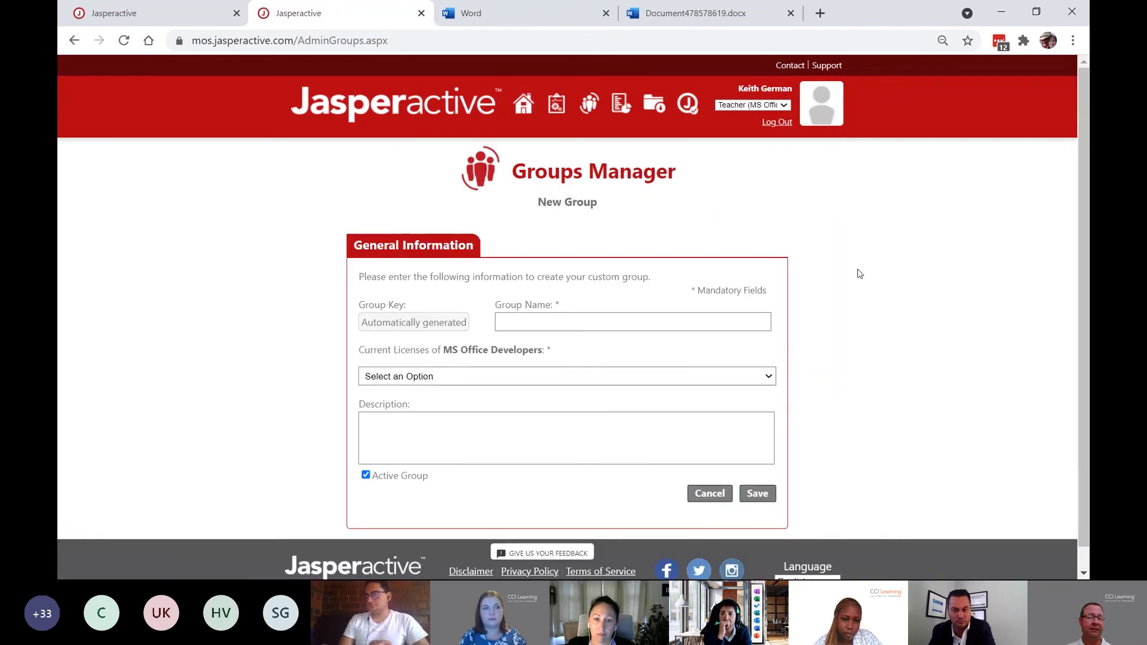
pyautogui.scroll(-1, 837, 266)
pyautogui.click(545, 294)
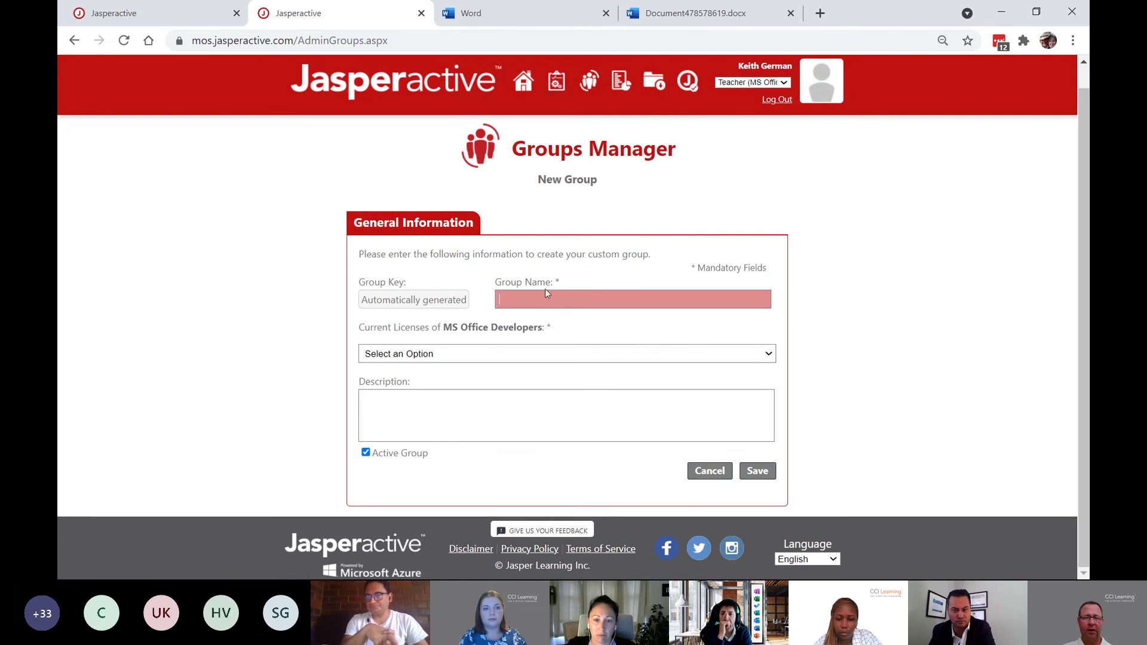
pyautogui.click(545, 293)
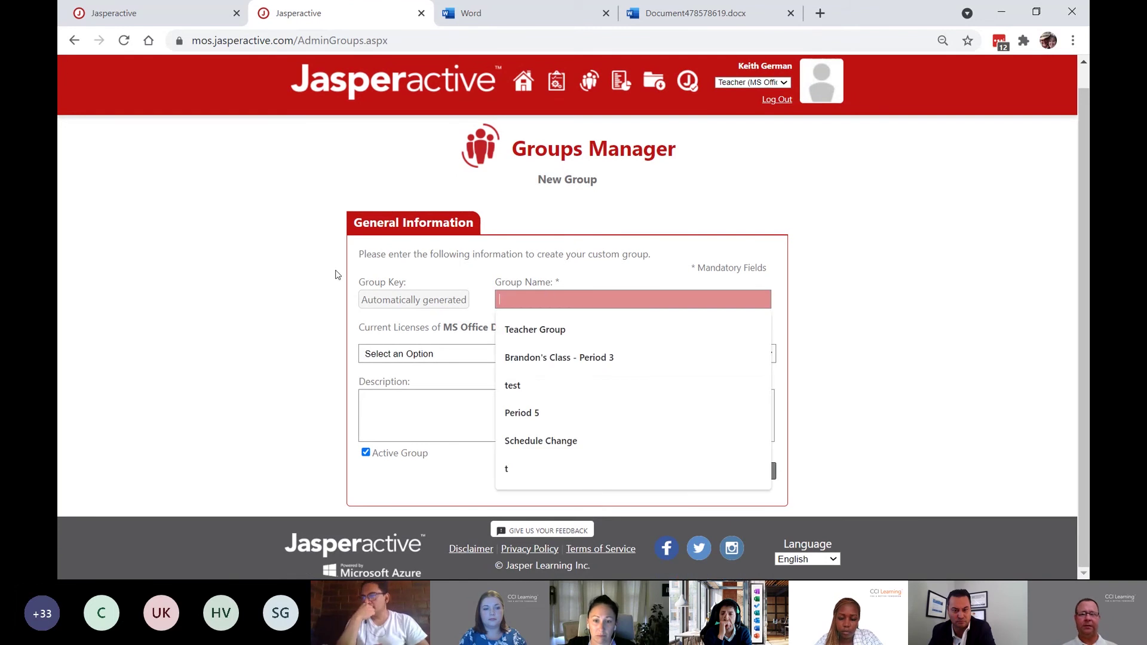
pyautogui.write('Adult Class -')
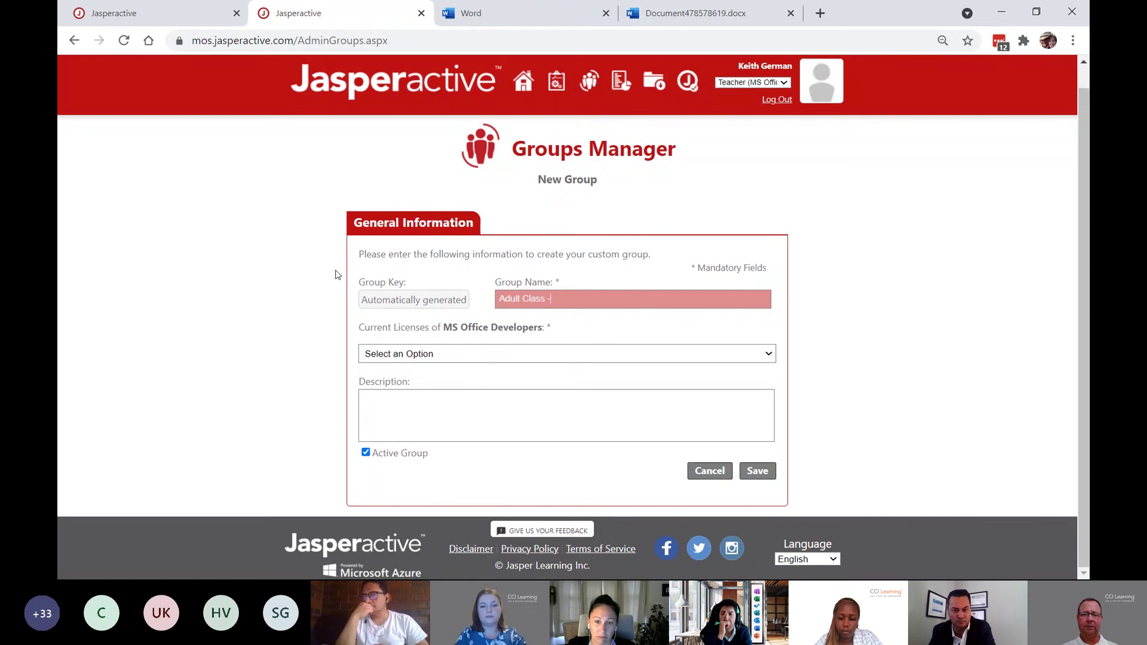
pyautogui.write(' Session 1')
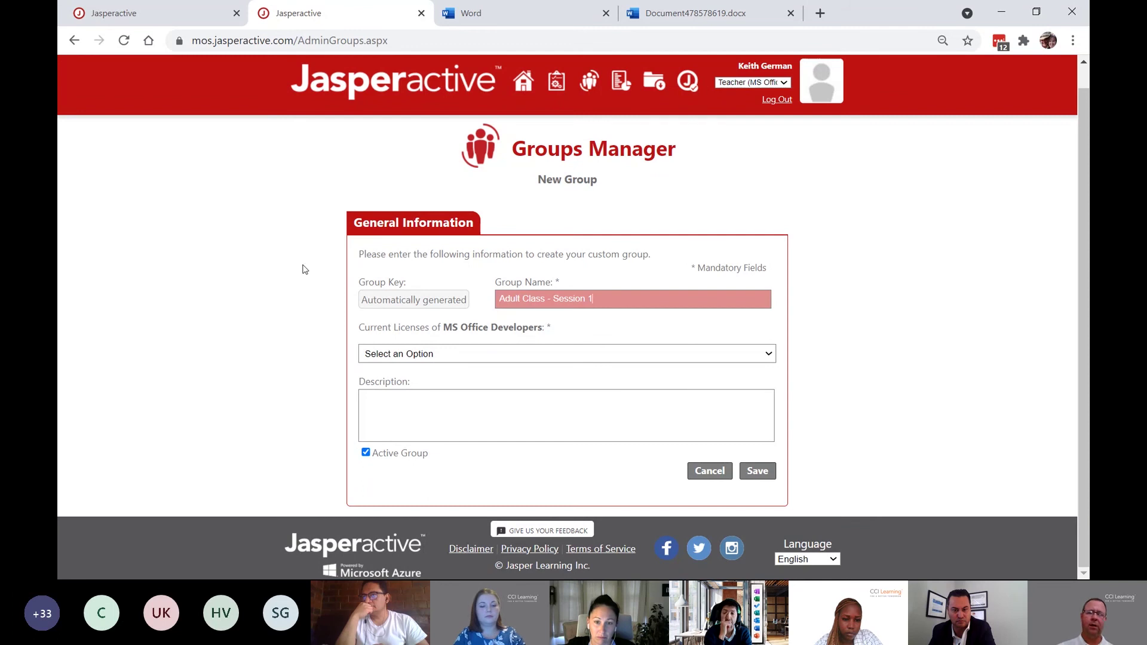
pyautogui.click(439, 356)
pyautogui.click(454, 368)
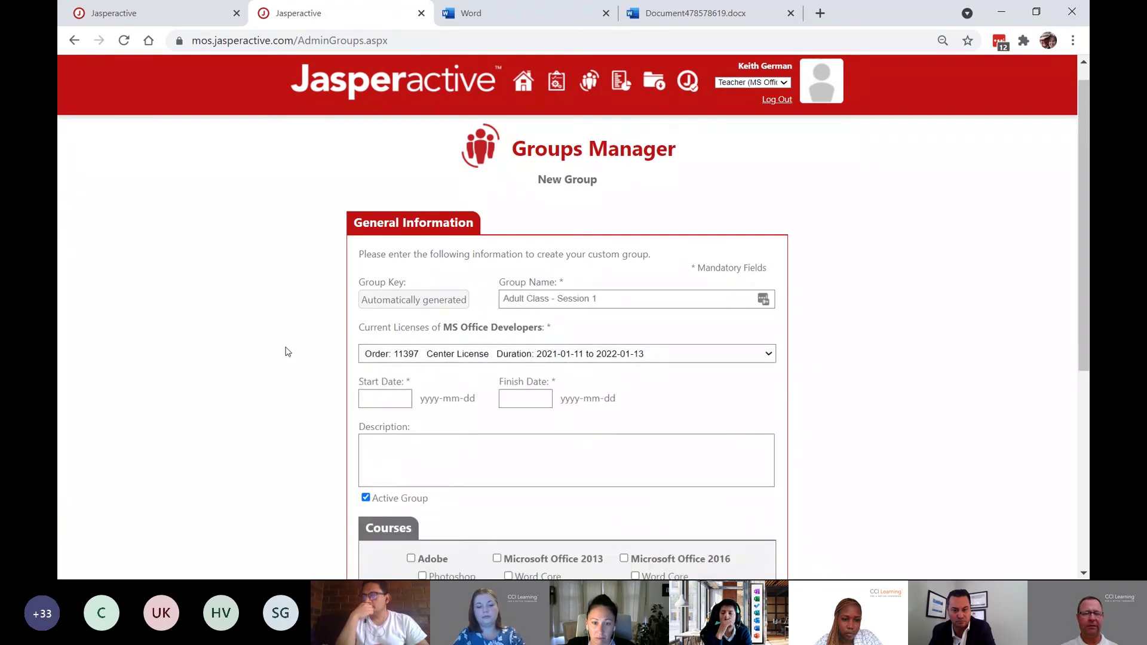
# Enter the group description "Entering the workforce professional development.".
pyautogui.scroll(-3, 286, 352)
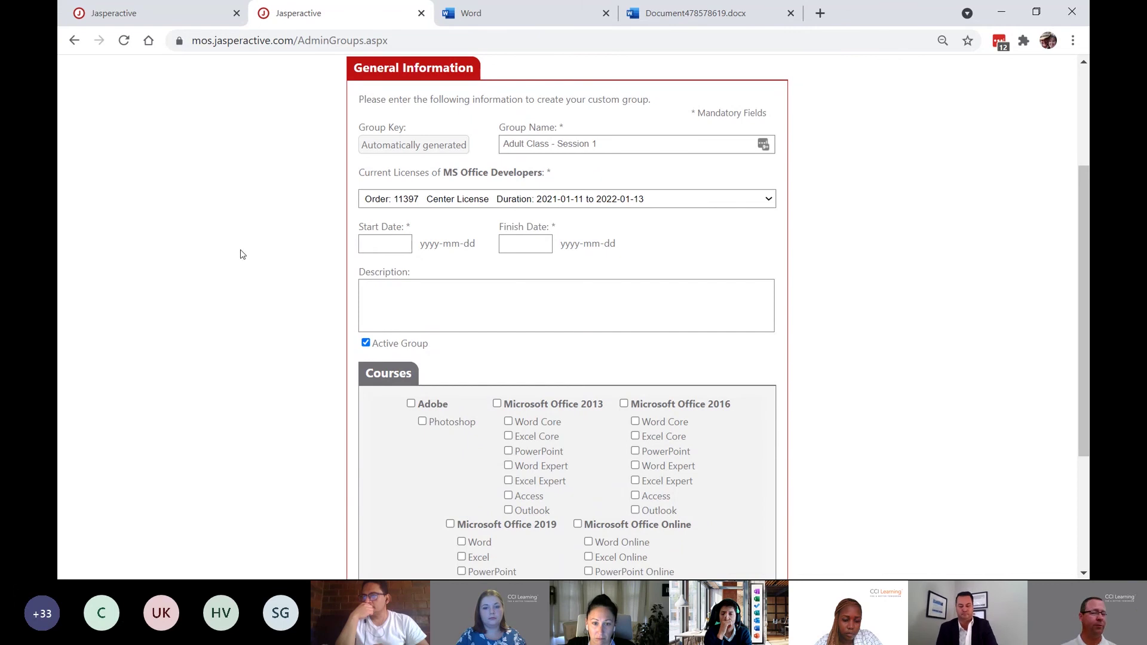
pyautogui.scroll(-1, 239, 258)
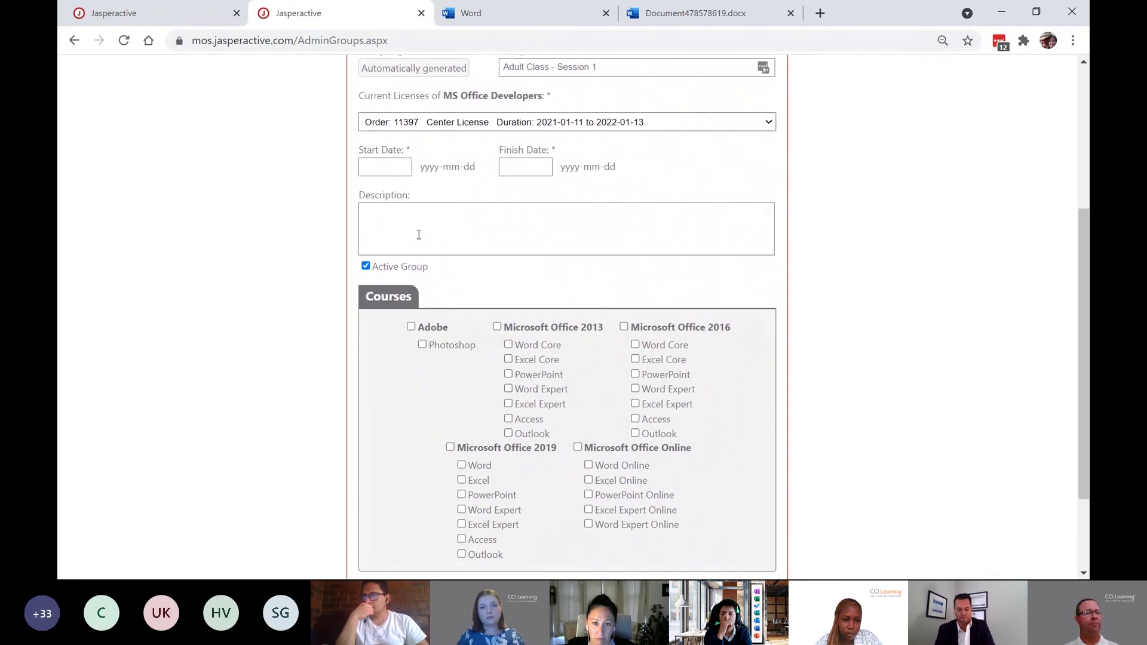
pyautogui.click(419, 235)
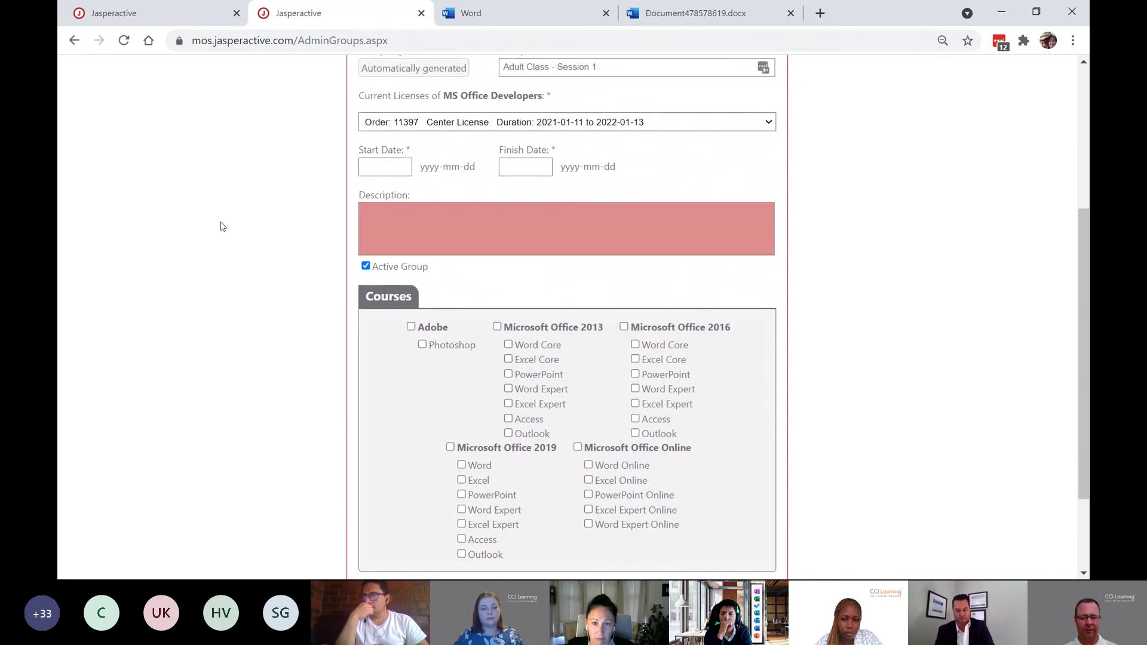
pyautogui.write('Enteri')
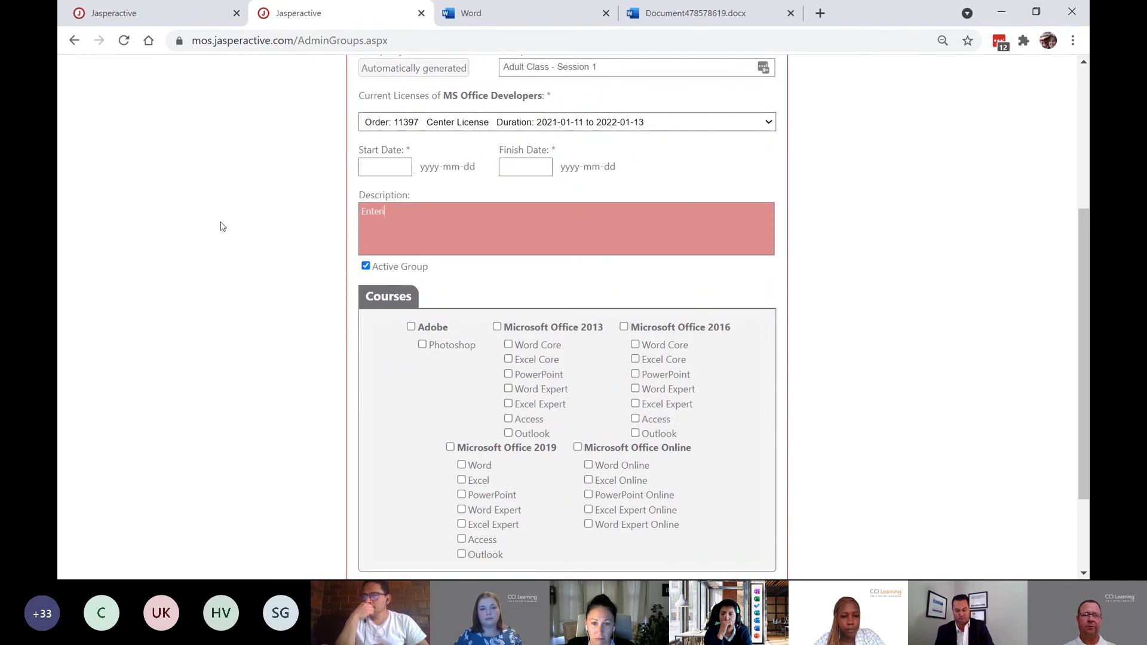
pyautogui.write('ng the workforce')
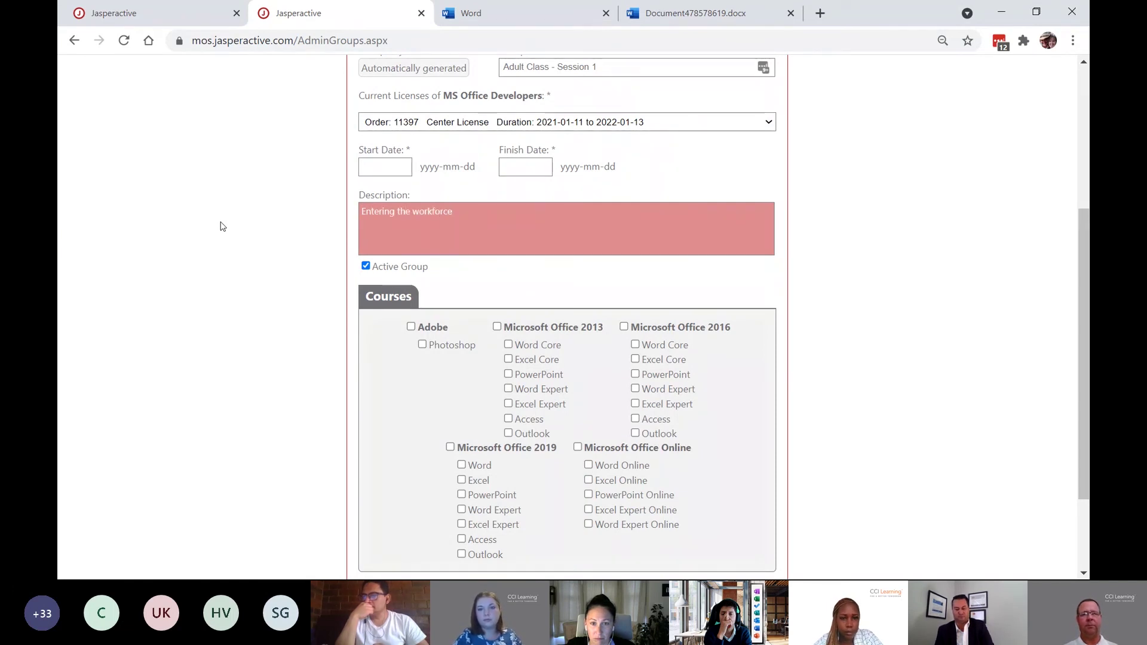
pyautogui.write(' professional ')
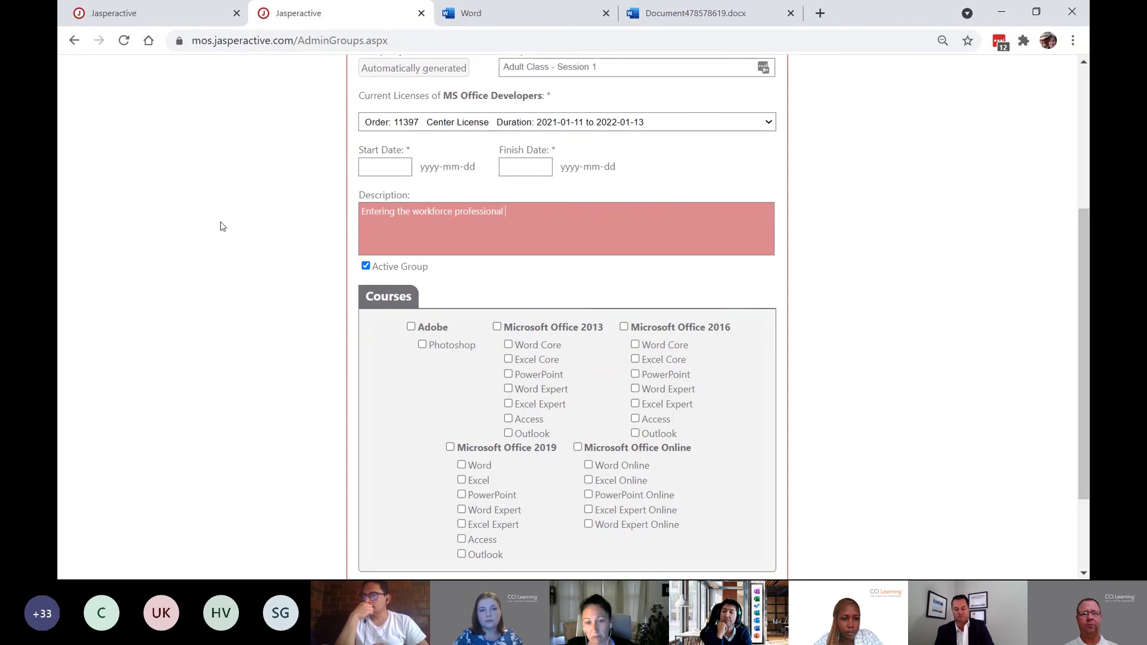
pyautogui.write('development')
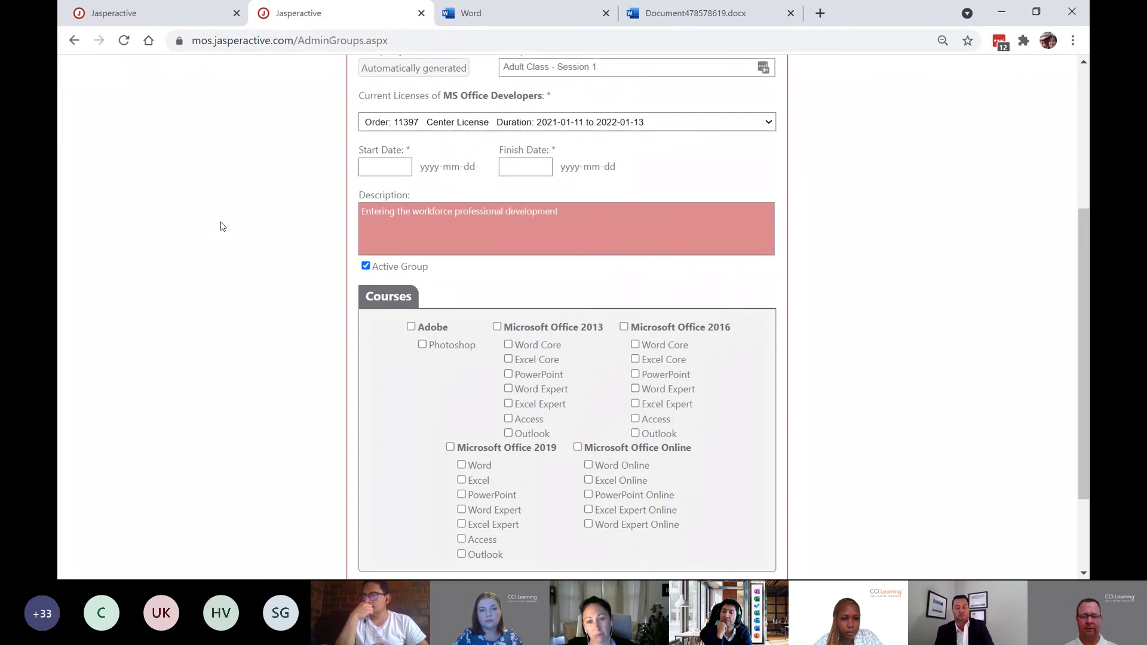
pyautogui.write('.')
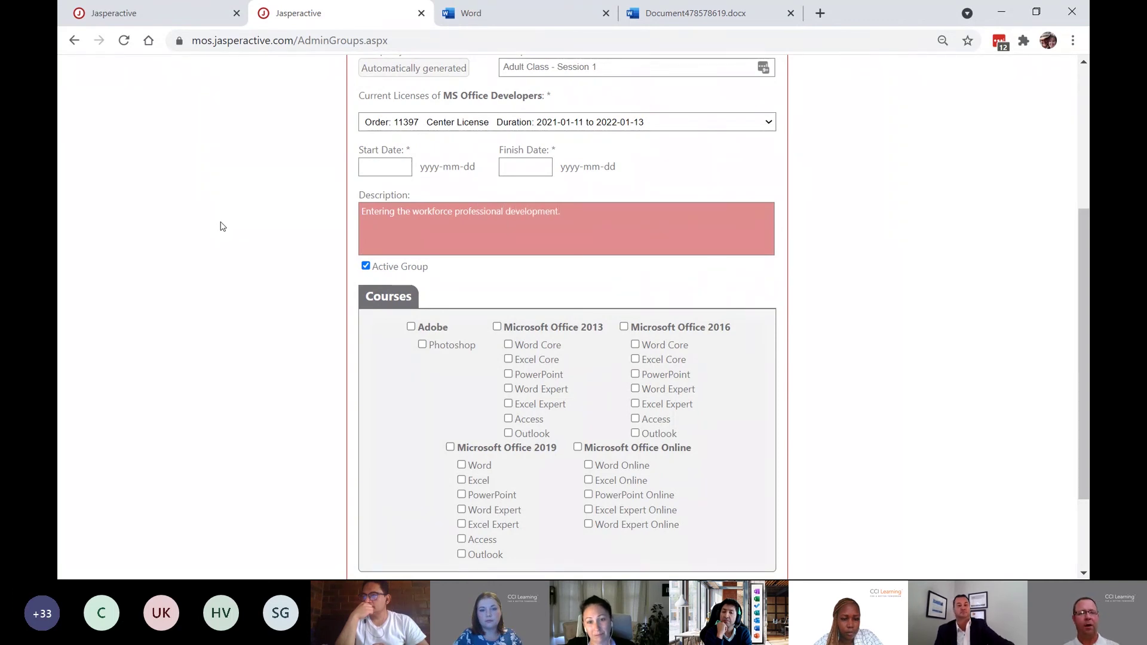
# Include the Adobe Photoshop course in the group and highlight the Group Key label in its general information.
pyautogui.click(412, 328)
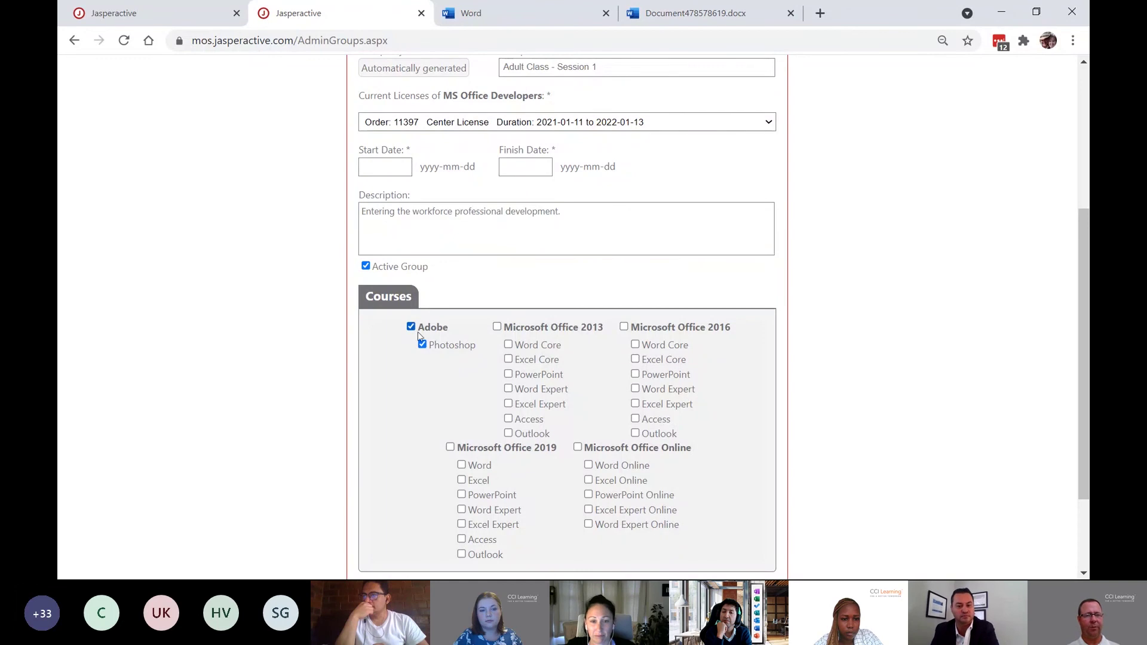
pyautogui.scroll(-2, 896, 251)
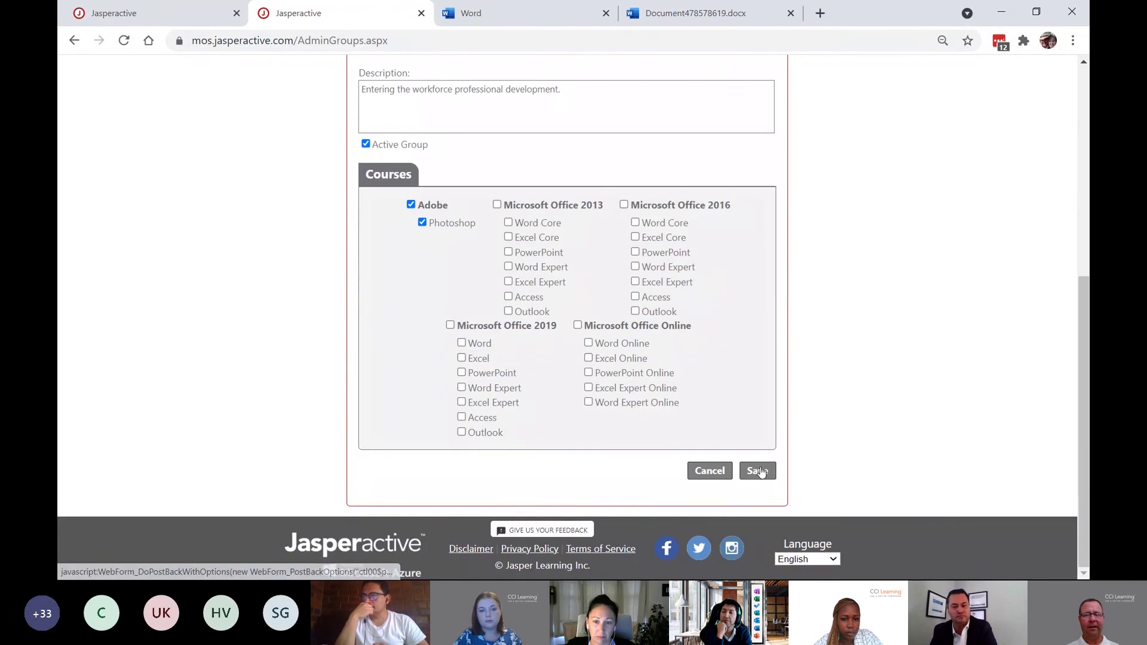
pyautogui.scroll(6, 609, 315)
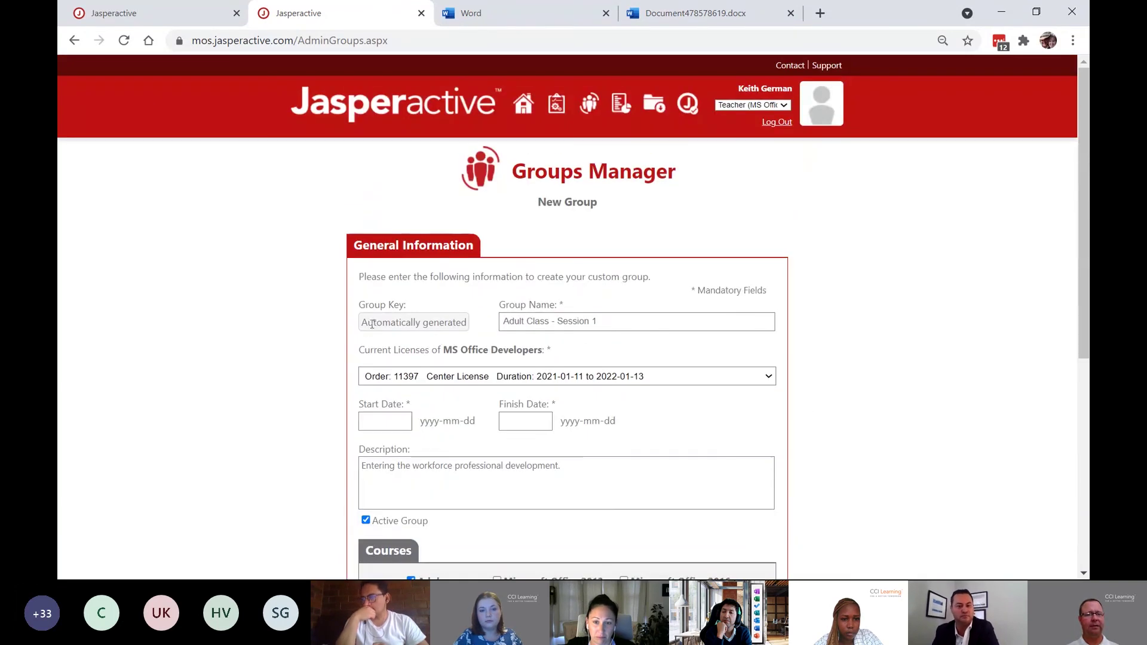
pyautogui.moveTo(361, 302); pyautogui.dragTo(401, 302)
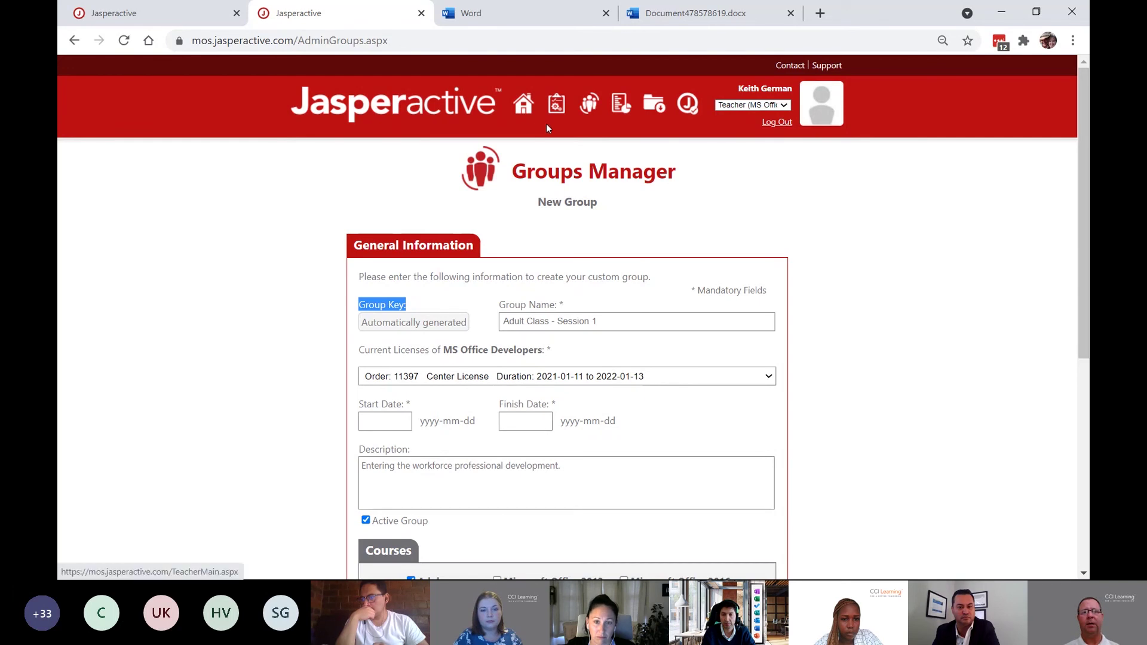
# View the Import Students form from the Teacher Panel, and open the Download Teacher Resources page.
pyautogui.click(524, 105)
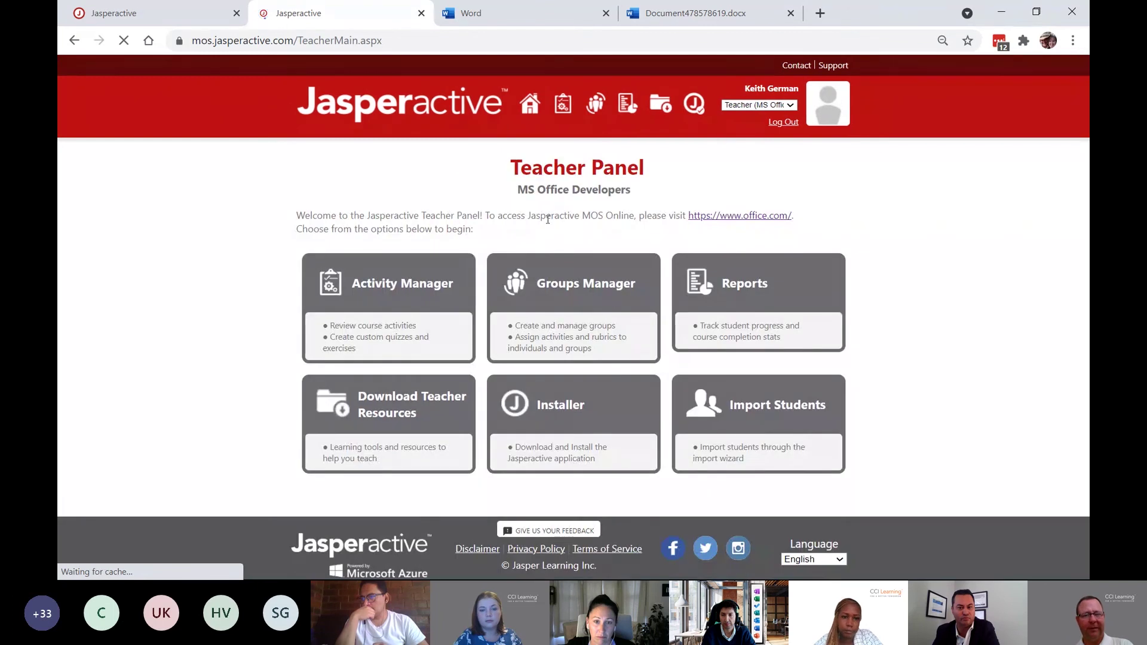
pyautogui.click(761, 404)
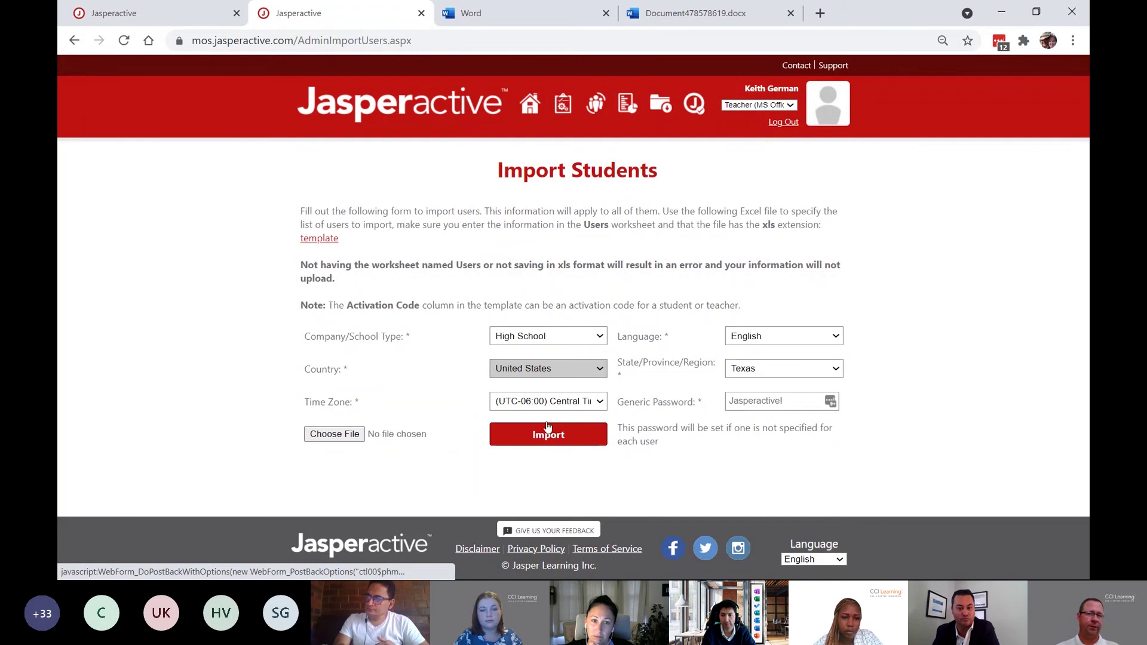
pyautogui.click(525, 113)
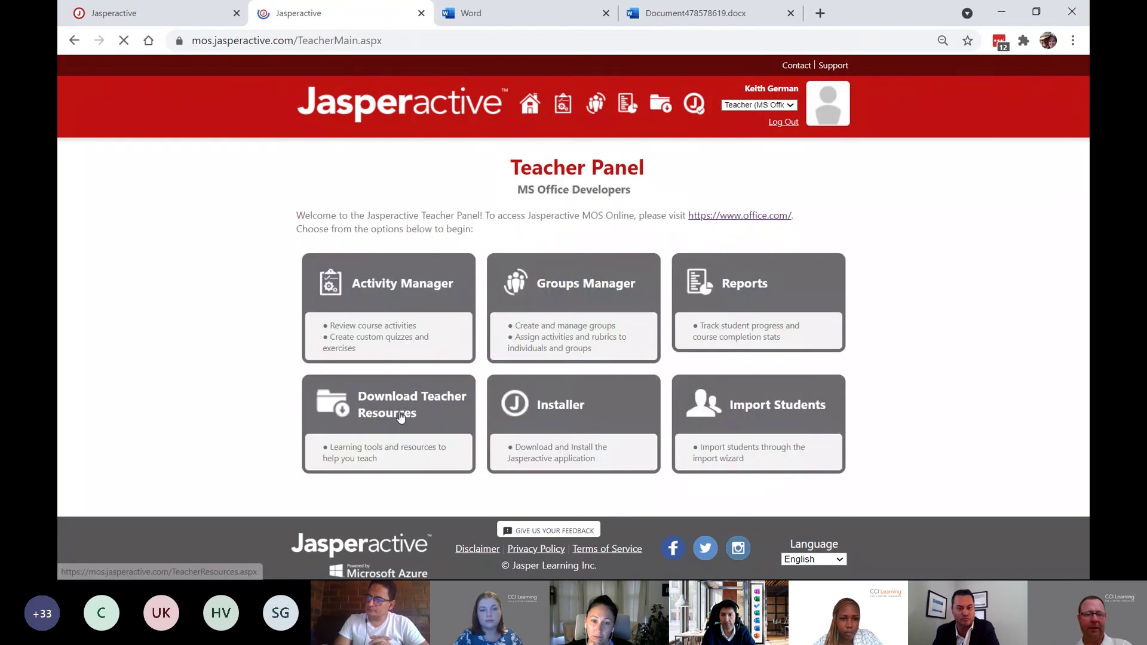
pyautogui.click(400, 407)
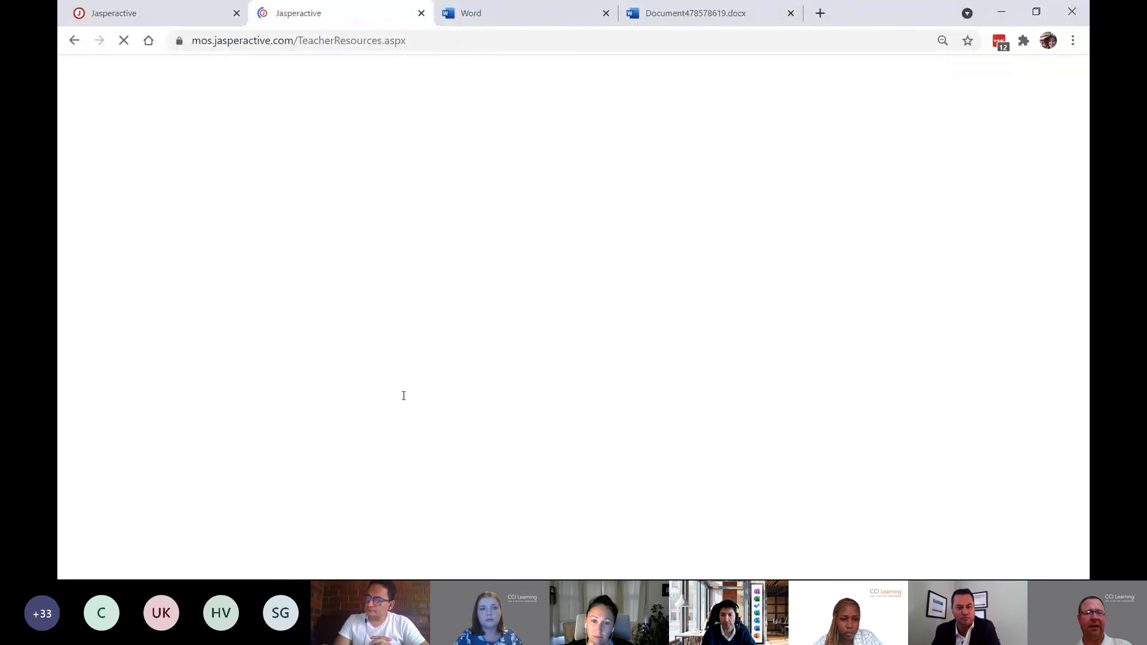
# Examine the resource files offered for the Adobe Photoshop course, and return to the Teacher Panel.
pyautogui.click(435, 518)
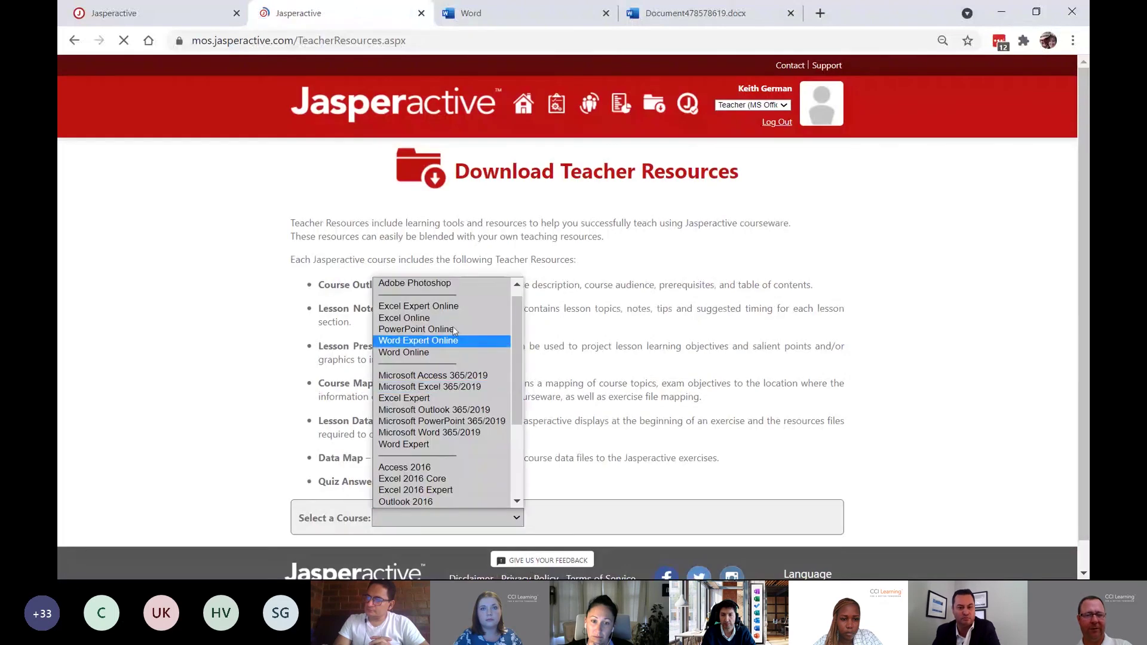
pyautogui.click(443, 283)
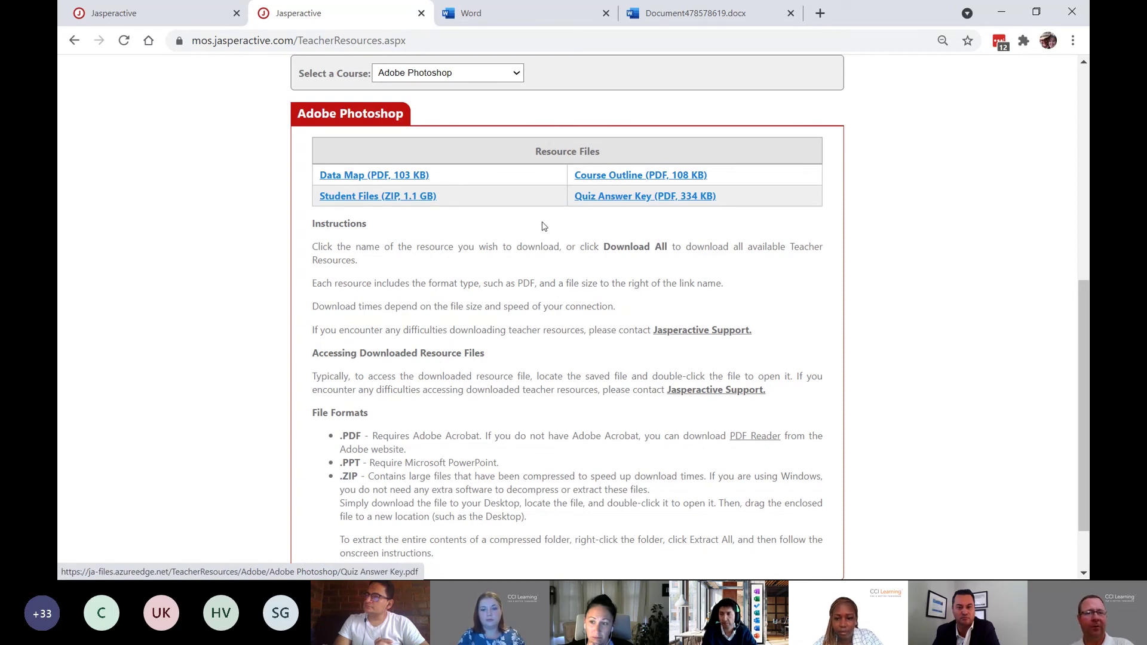
pyautogui.scroll(7, 532, 225)
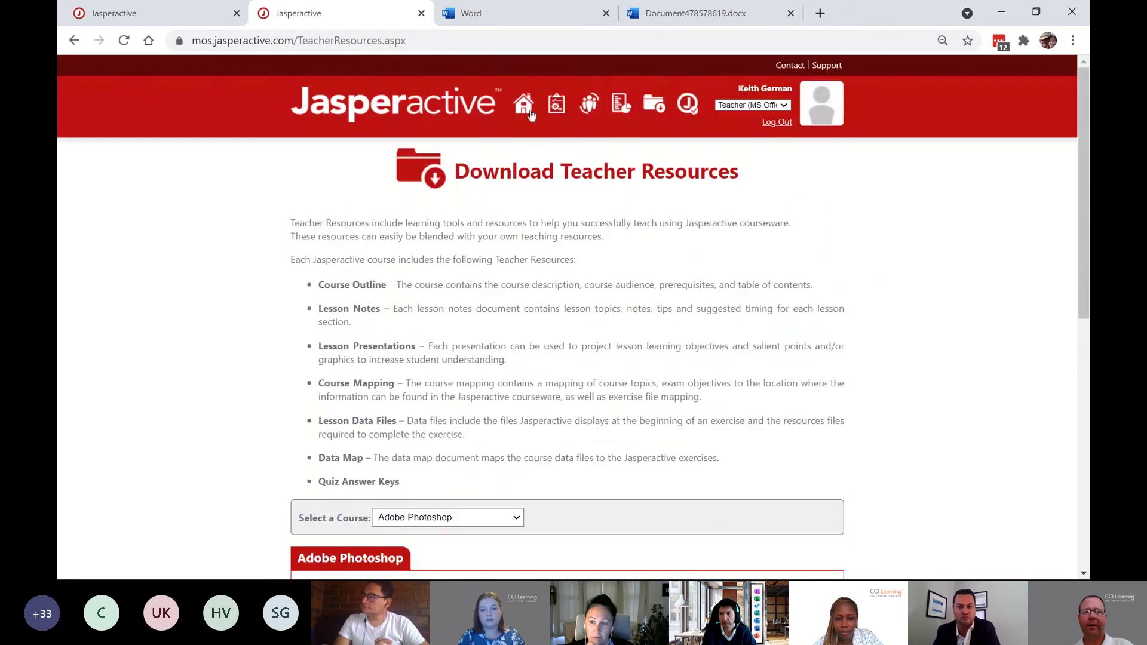
pyautogui.click(530, 116)
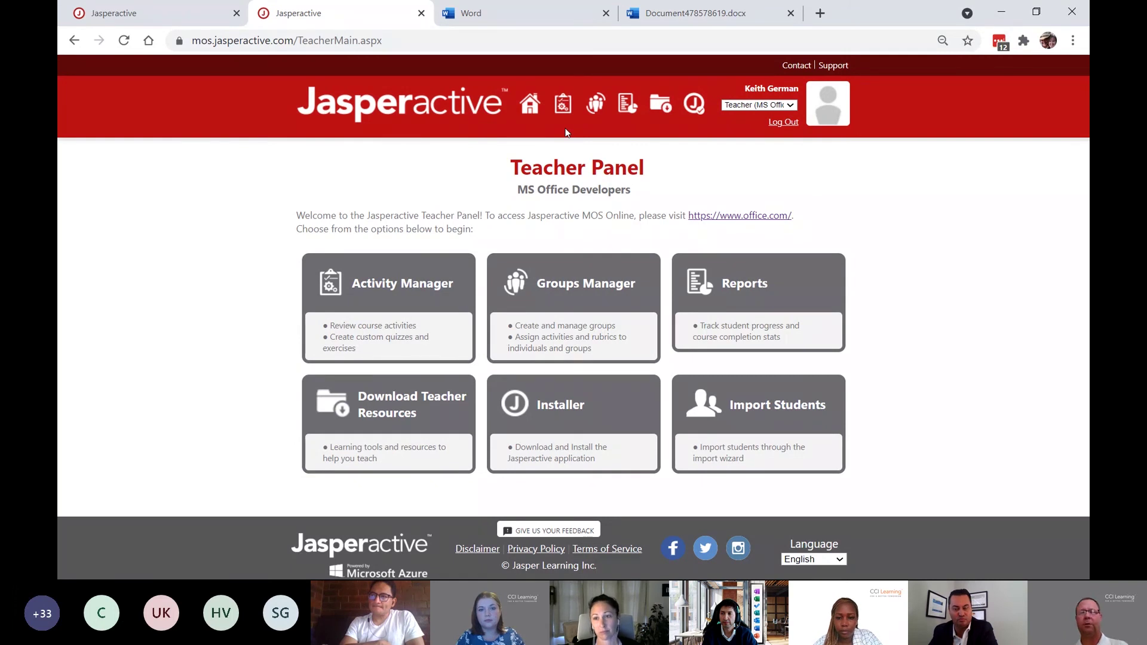
# Switch to the blank Word document and open the Microsoft Word Associate Benchmark in Jasperactive for Office.
pyautogui.click(673, 21)
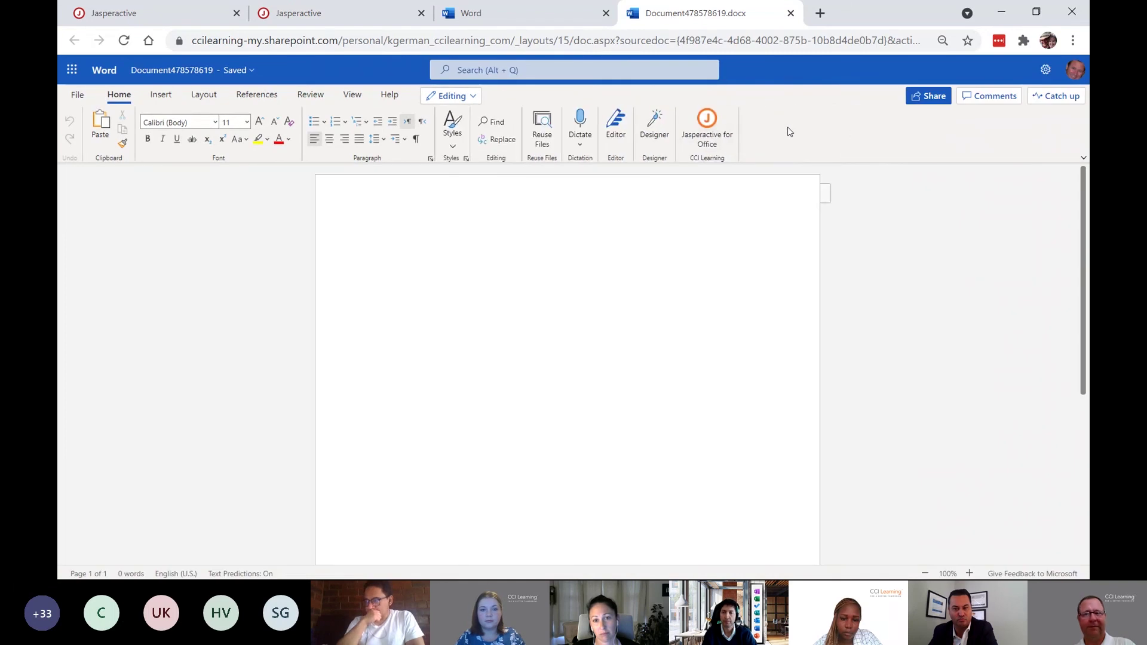
pyautogui.click(713, 128)
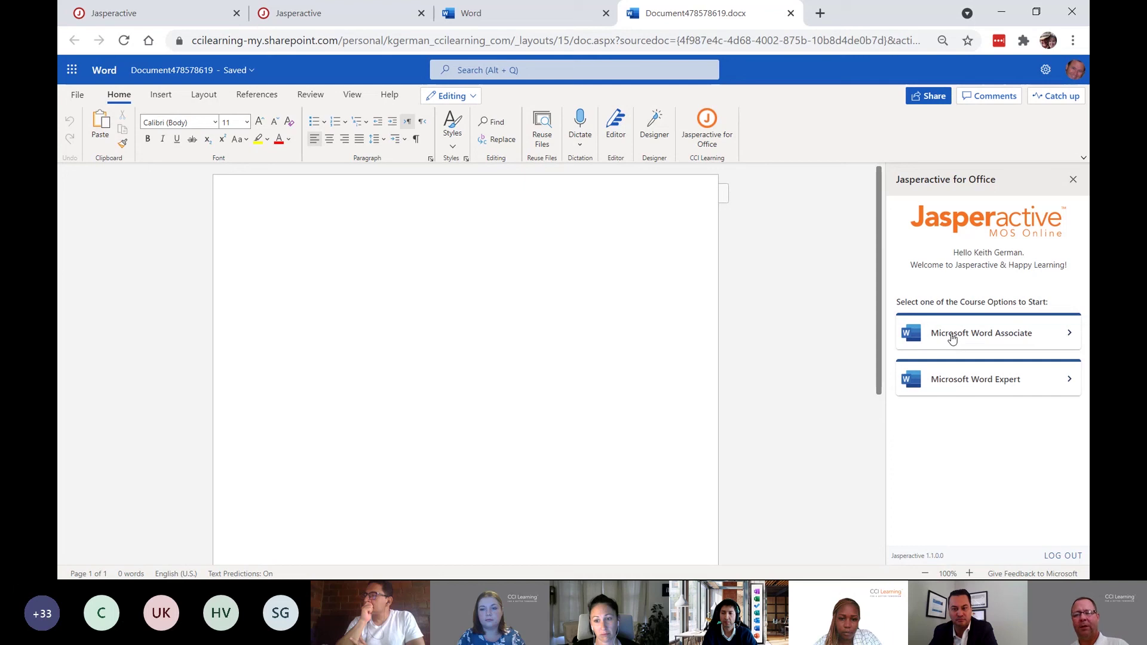
pyautogui.click(952, 339)
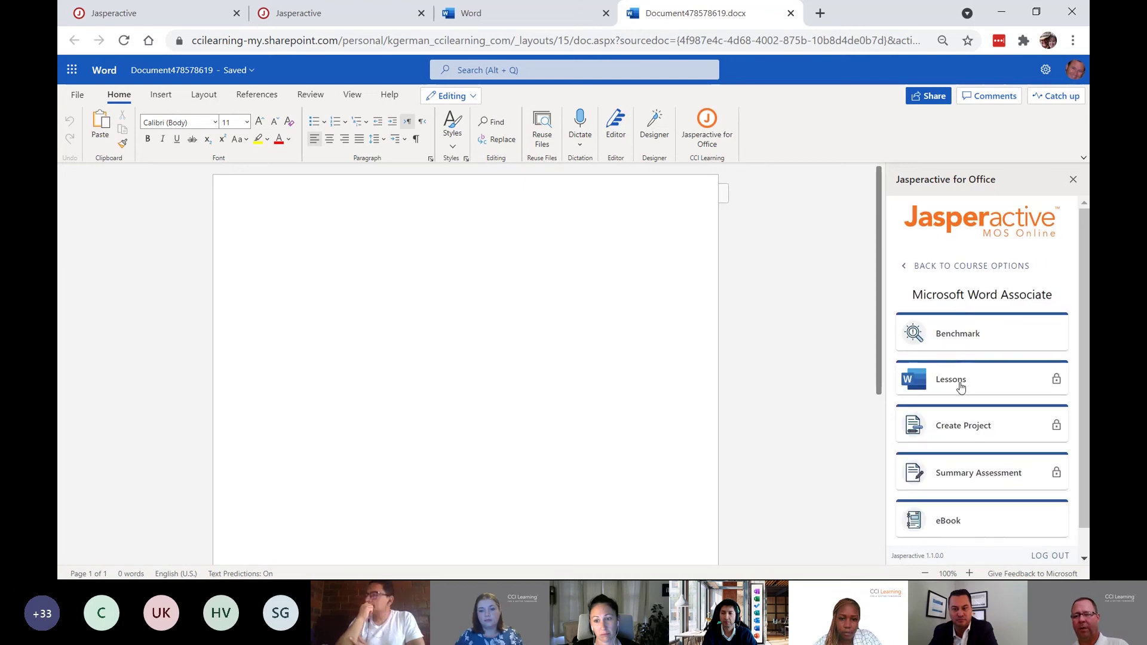
pyautogui.click(955, 334)
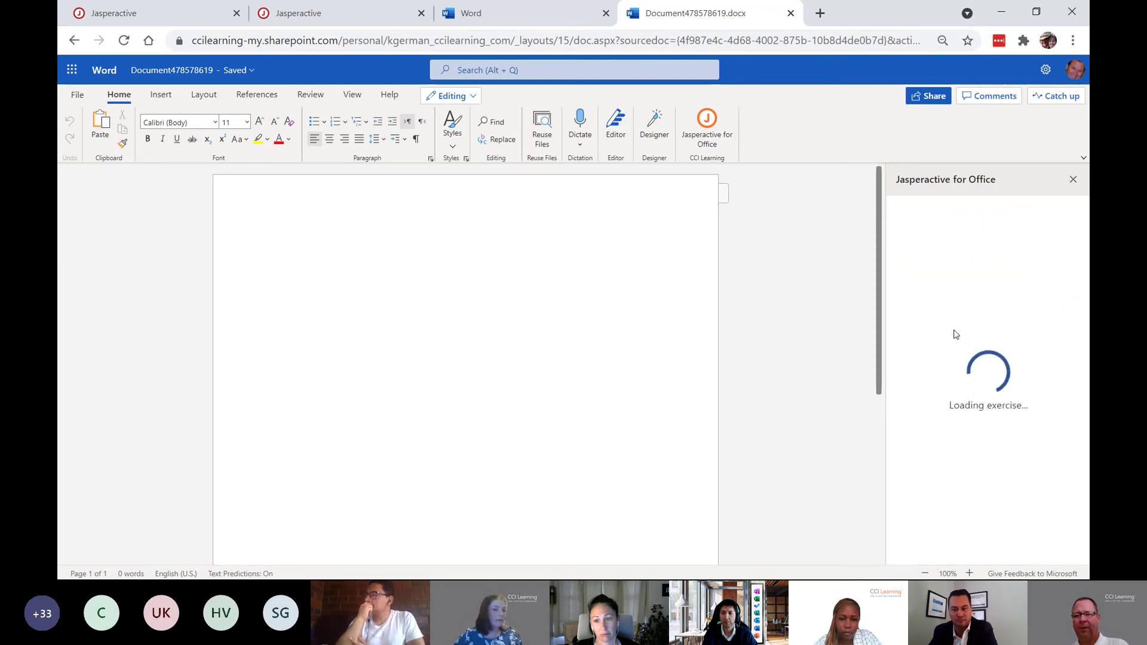
# Open the opening Benchmark instructions in Immersive Reader and play a short part of them aloud.
pyautogui.moveTo(901, 341); pyautogui.dragTo(1022, 506)
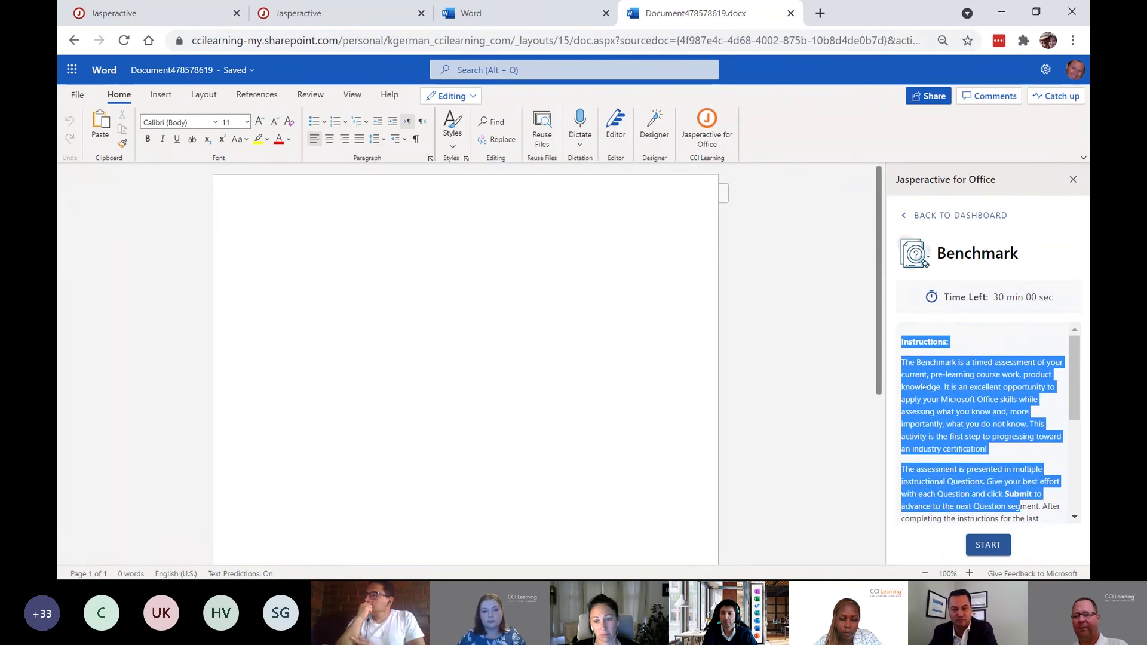
pyautogui.rightClick(962, 389)
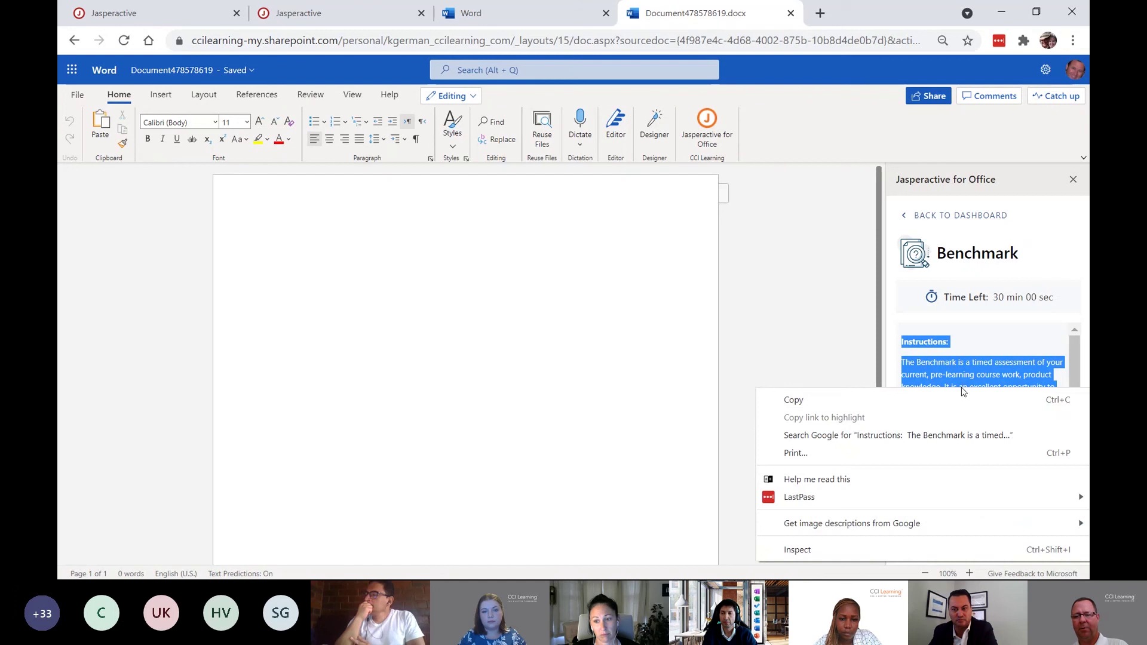
pyautogui.click(826, 480)
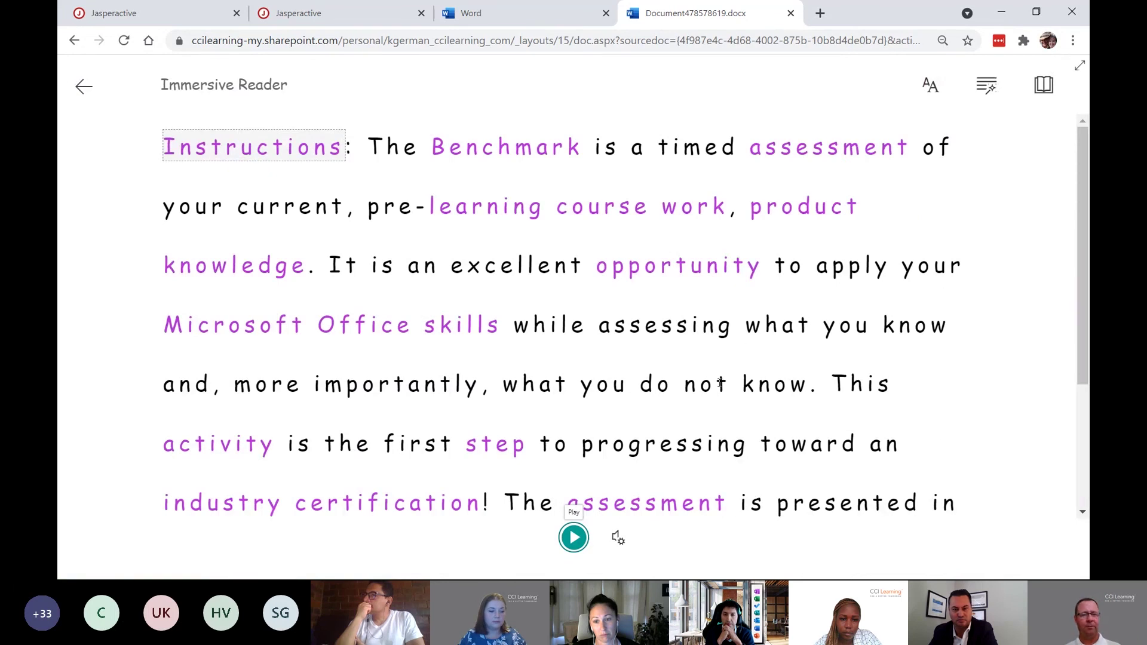
pyautogui.click(577, 537)
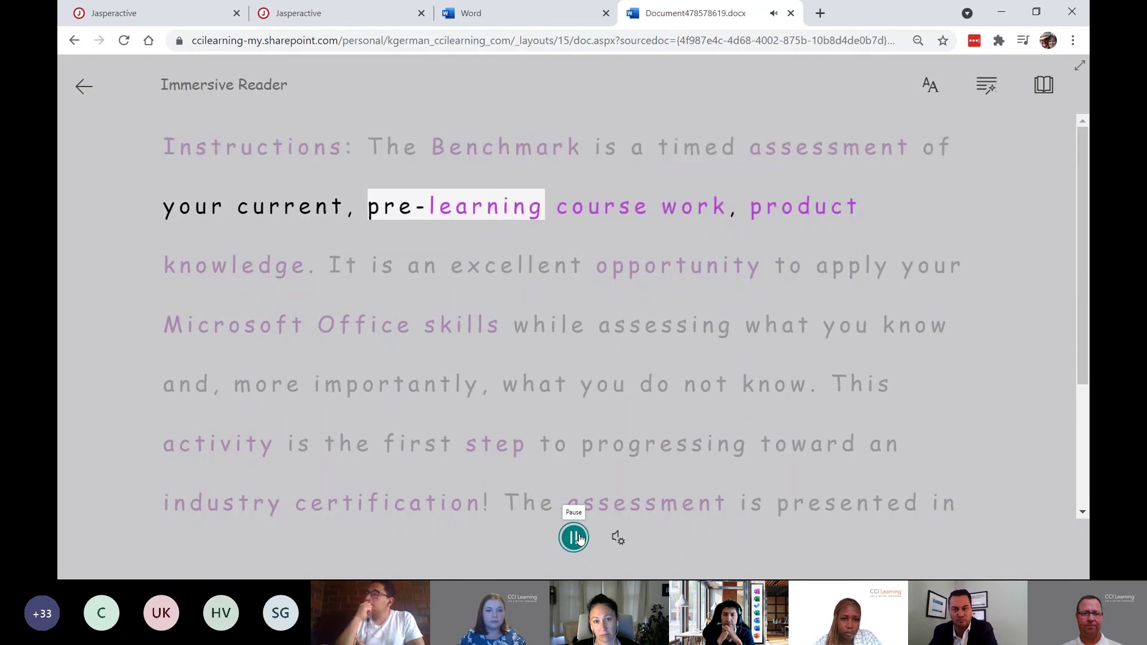
pyautogui.click(577, 537)
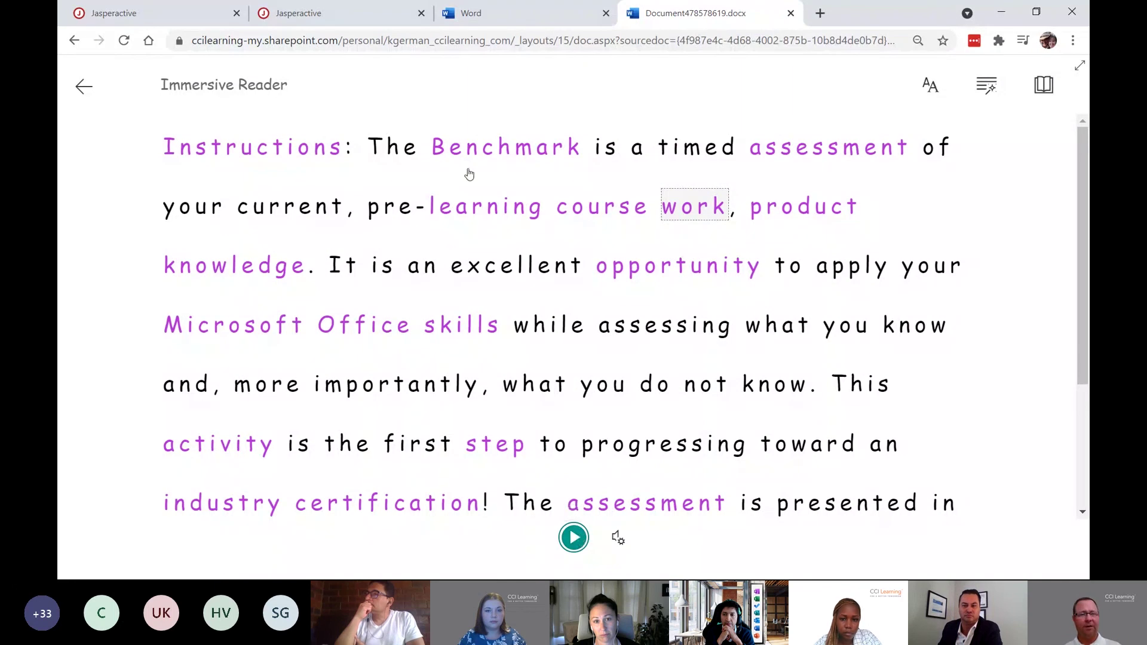
# Examine Immersive Reader's text, grammar and reading preferences, including parts of speech and translation.
pyautogui.click(933, 91)
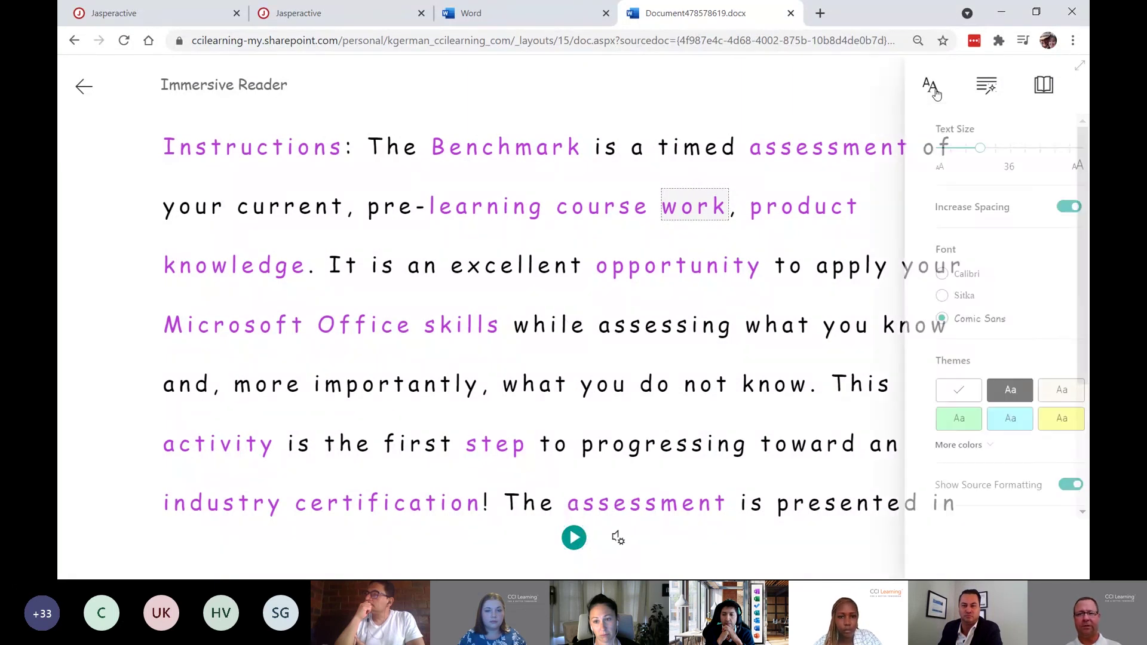
pyautogui.click(980, 89)
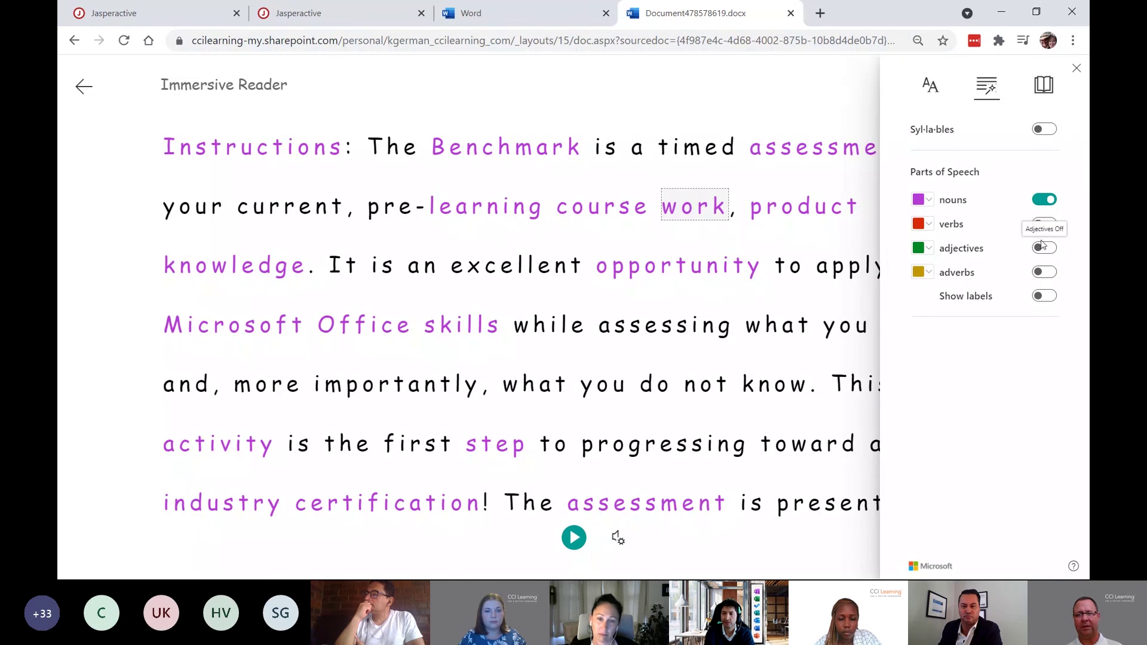
pyautogui.click(1042, 90)
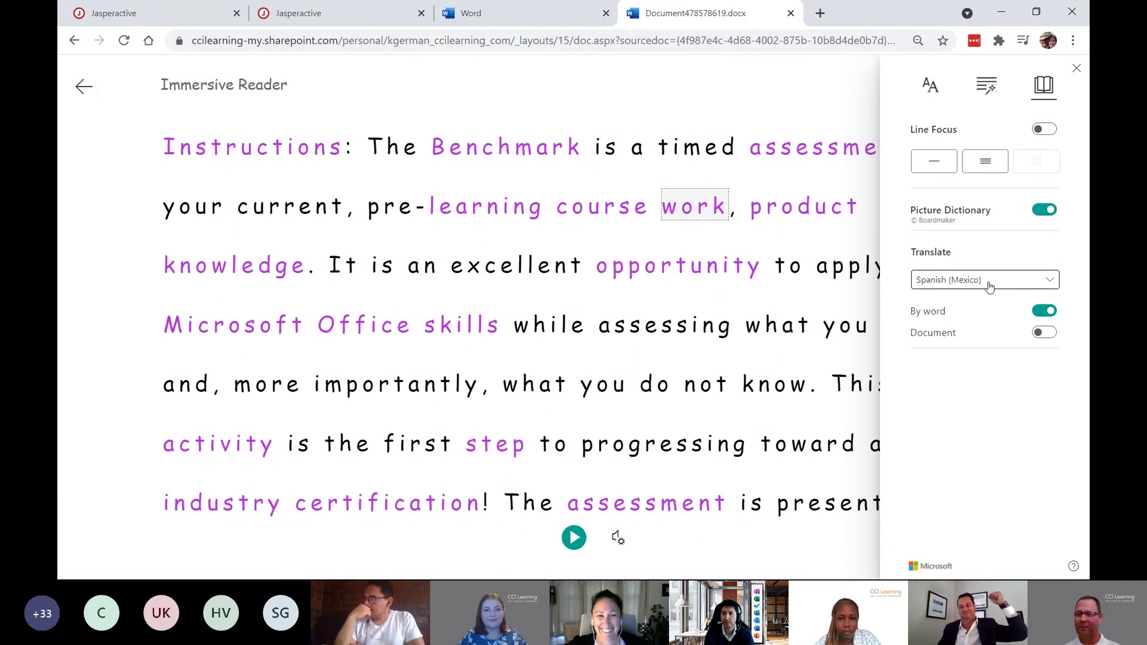
# Translate the whole instructions document into Spanish (Mexico), play part of it aloud, and return to the Benchmark with its text deselected.
pyautogui.click(1049, 334)
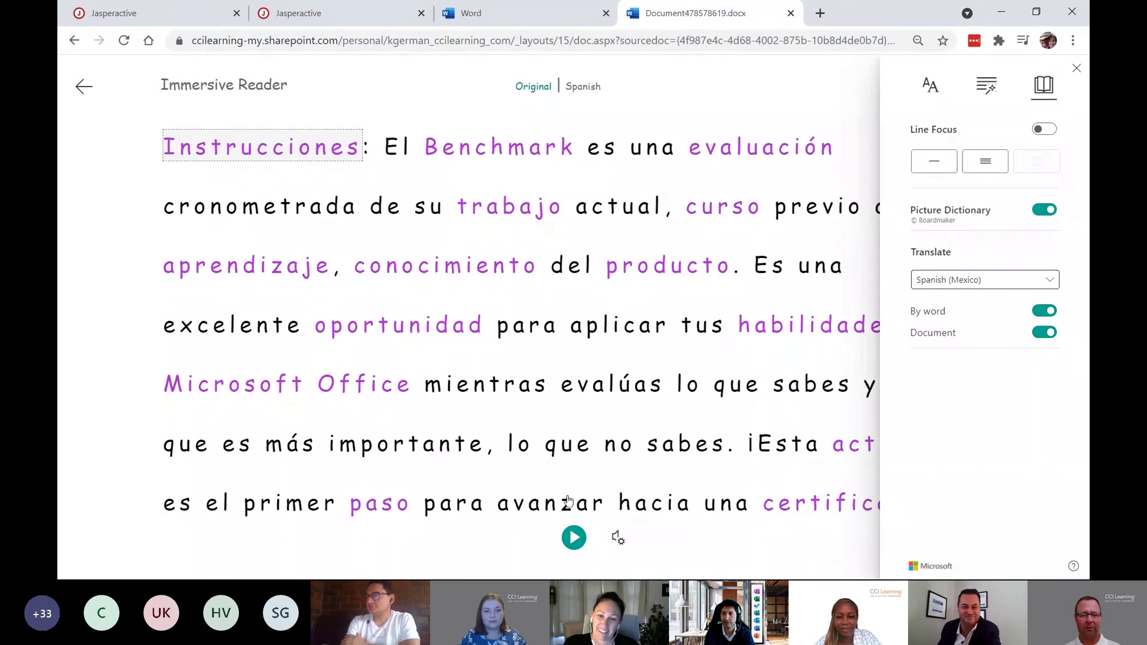
pyautogui.click(574, 538)
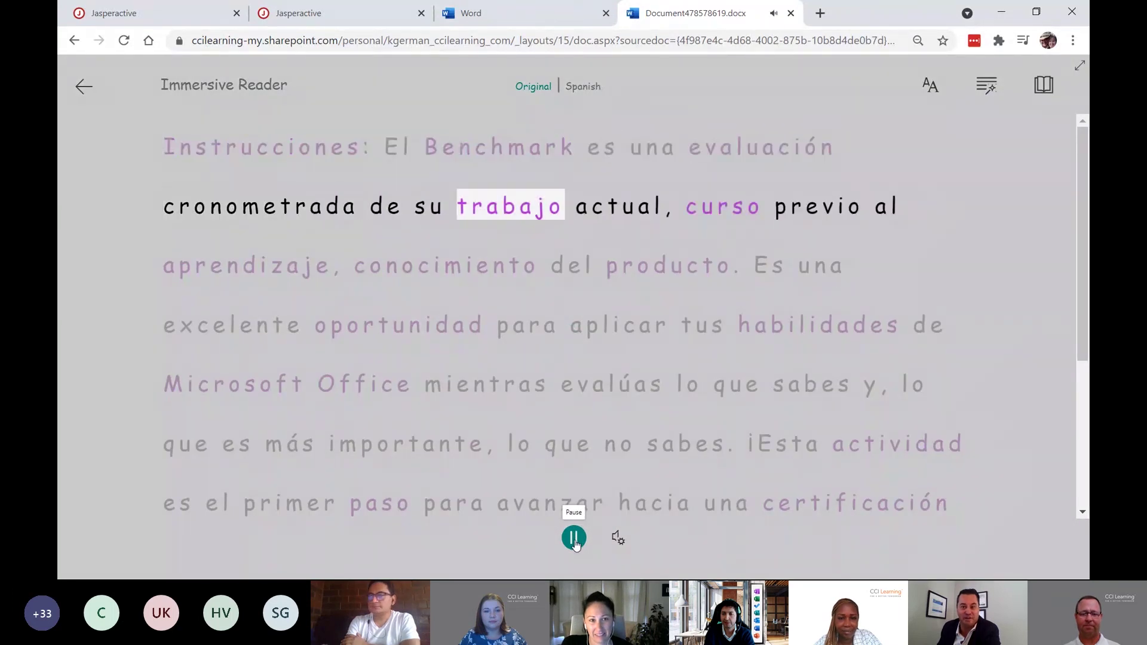
pyautogui.click(574, 539)
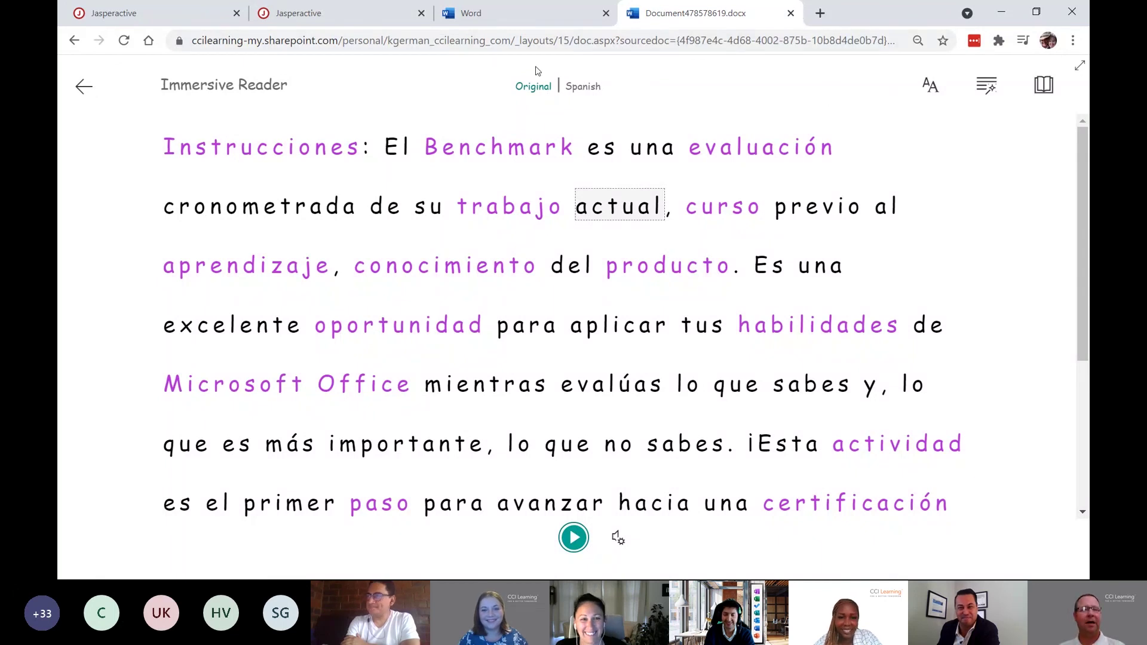
pyautogui.click(84, 86)
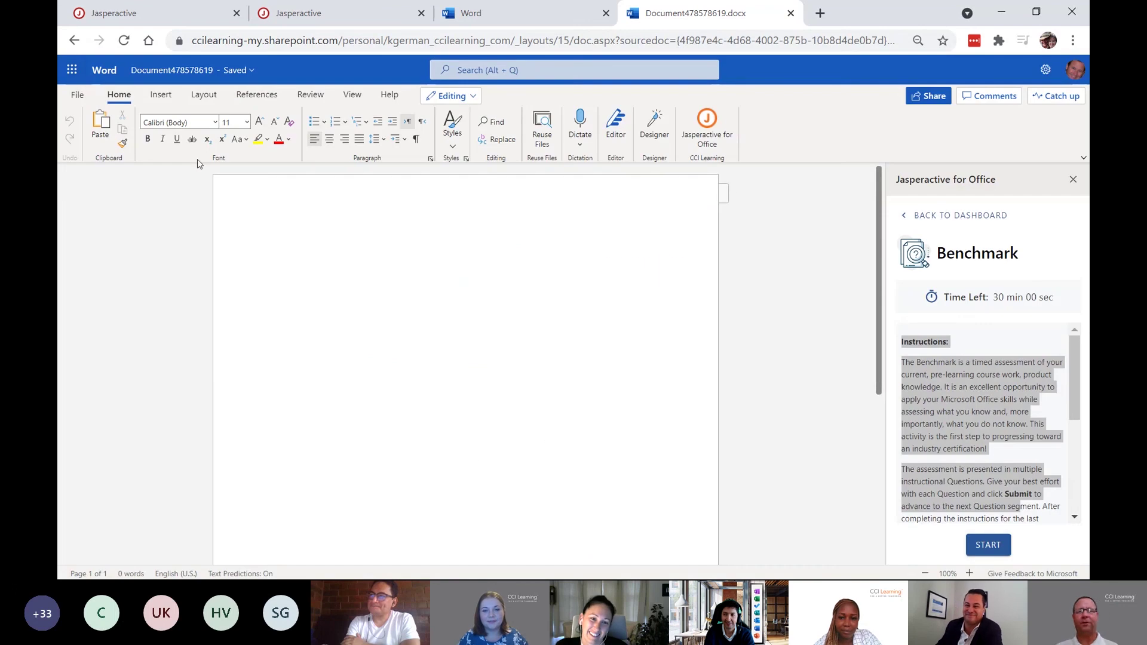
pyautogui.click(984, 396)
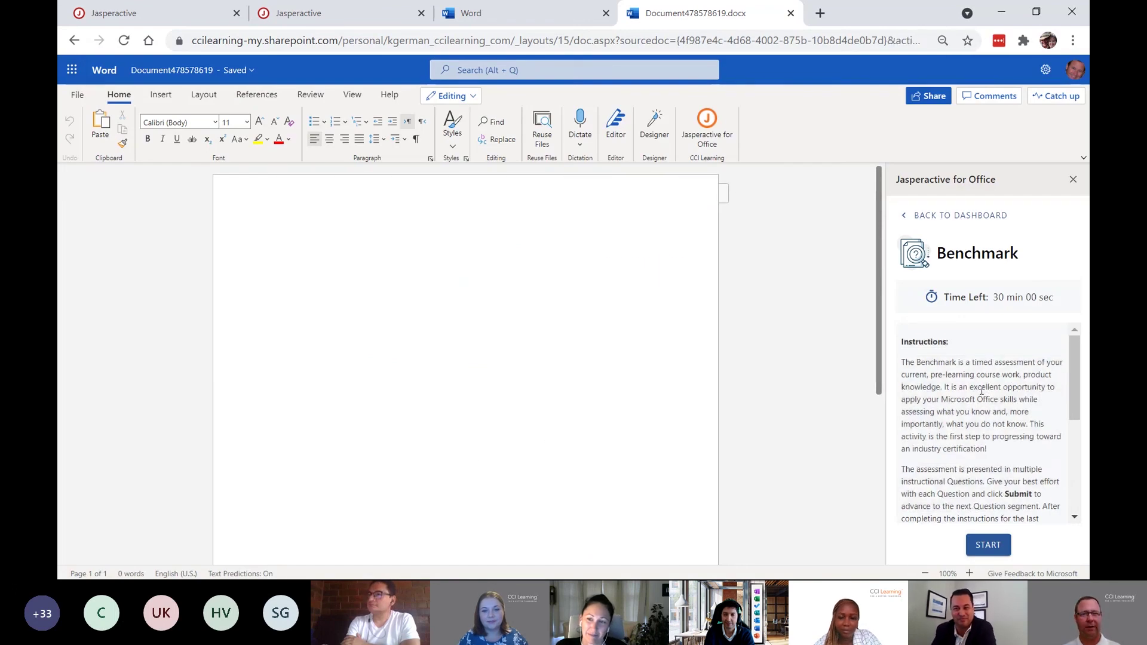
# Switch to the Jasperactive Teacher Panel, view its Reports page, and return to the panel's home page.
pyautogui.click(351, 16)
pyautogui.click(755, 281)
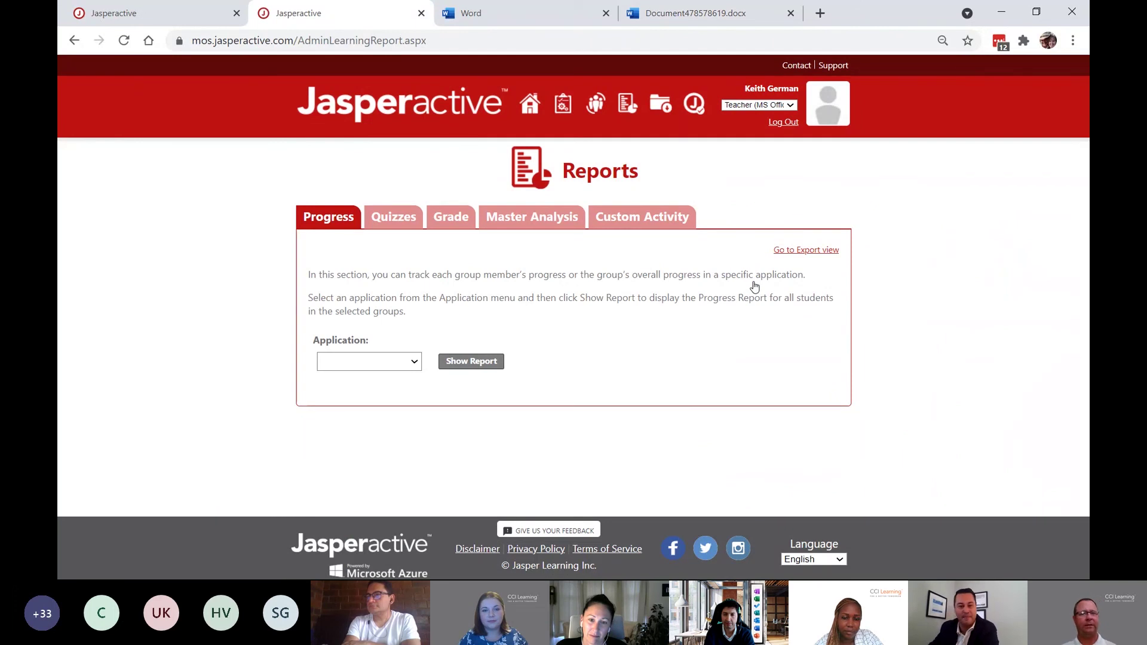
pyautogui.click(527, 106)
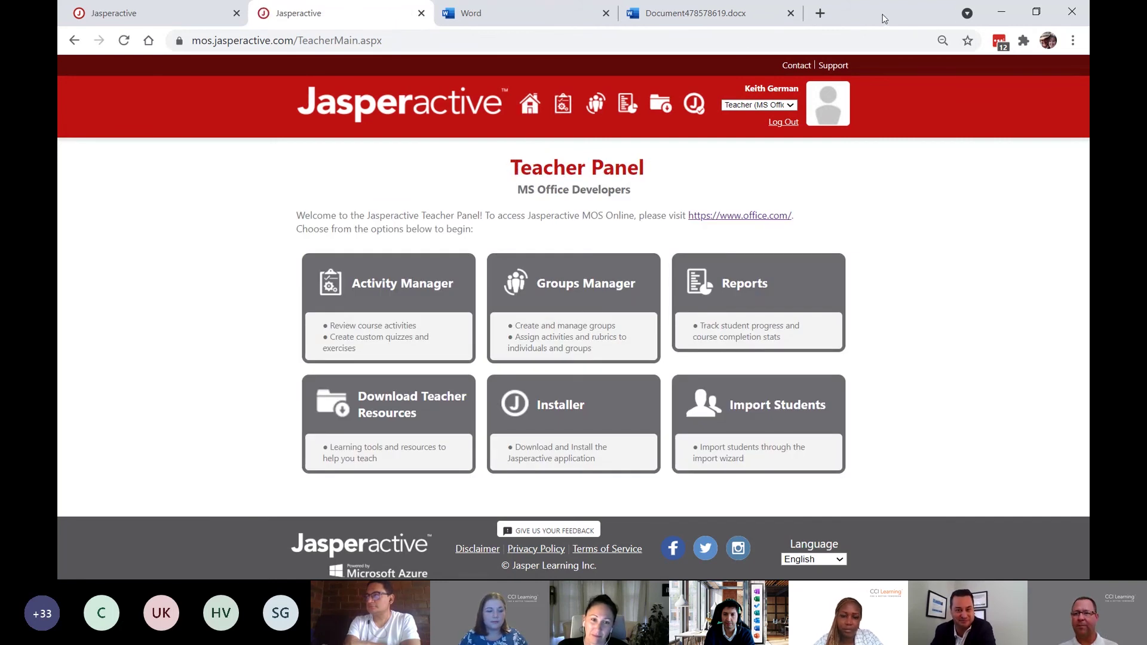
# Switch to Photoshop and return the Jasperactive extension from Lesson 1 to its course dashboard.
pyautogui.moveTo(908, 17); pyautogui.dragTo(1146, 18)
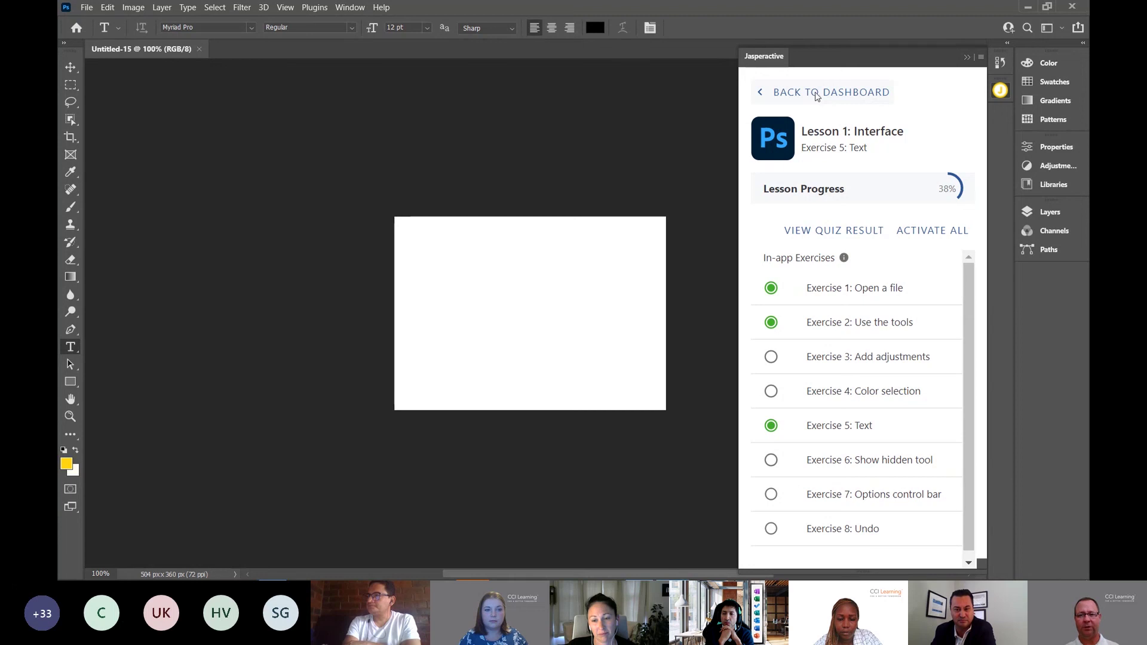
pyautogui.click(816, 93)
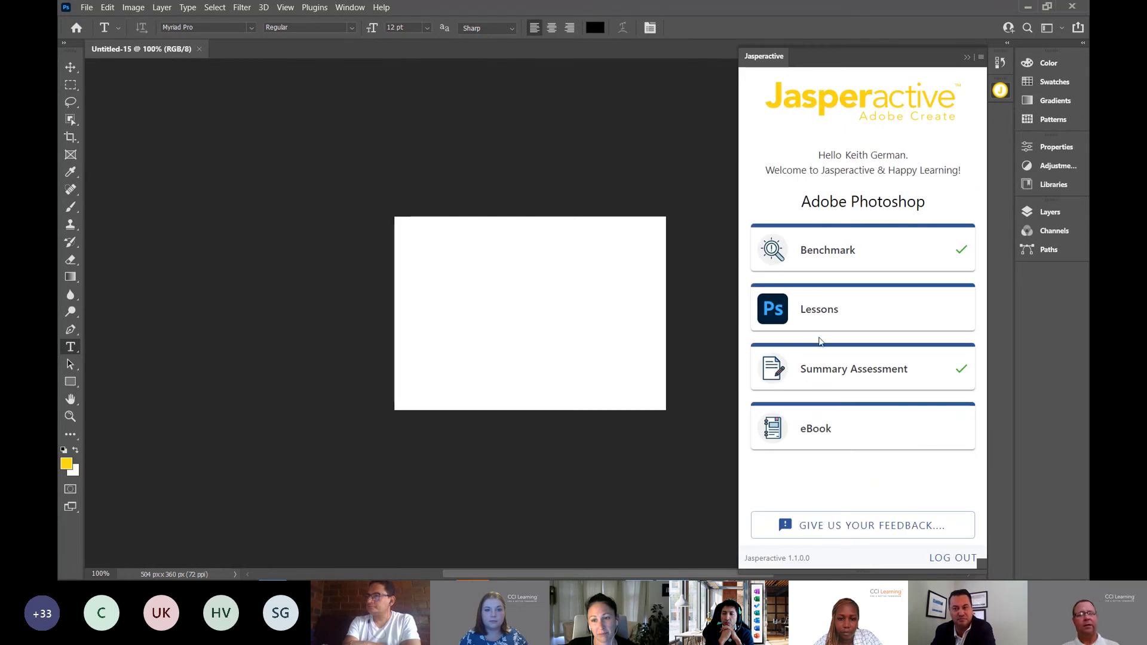